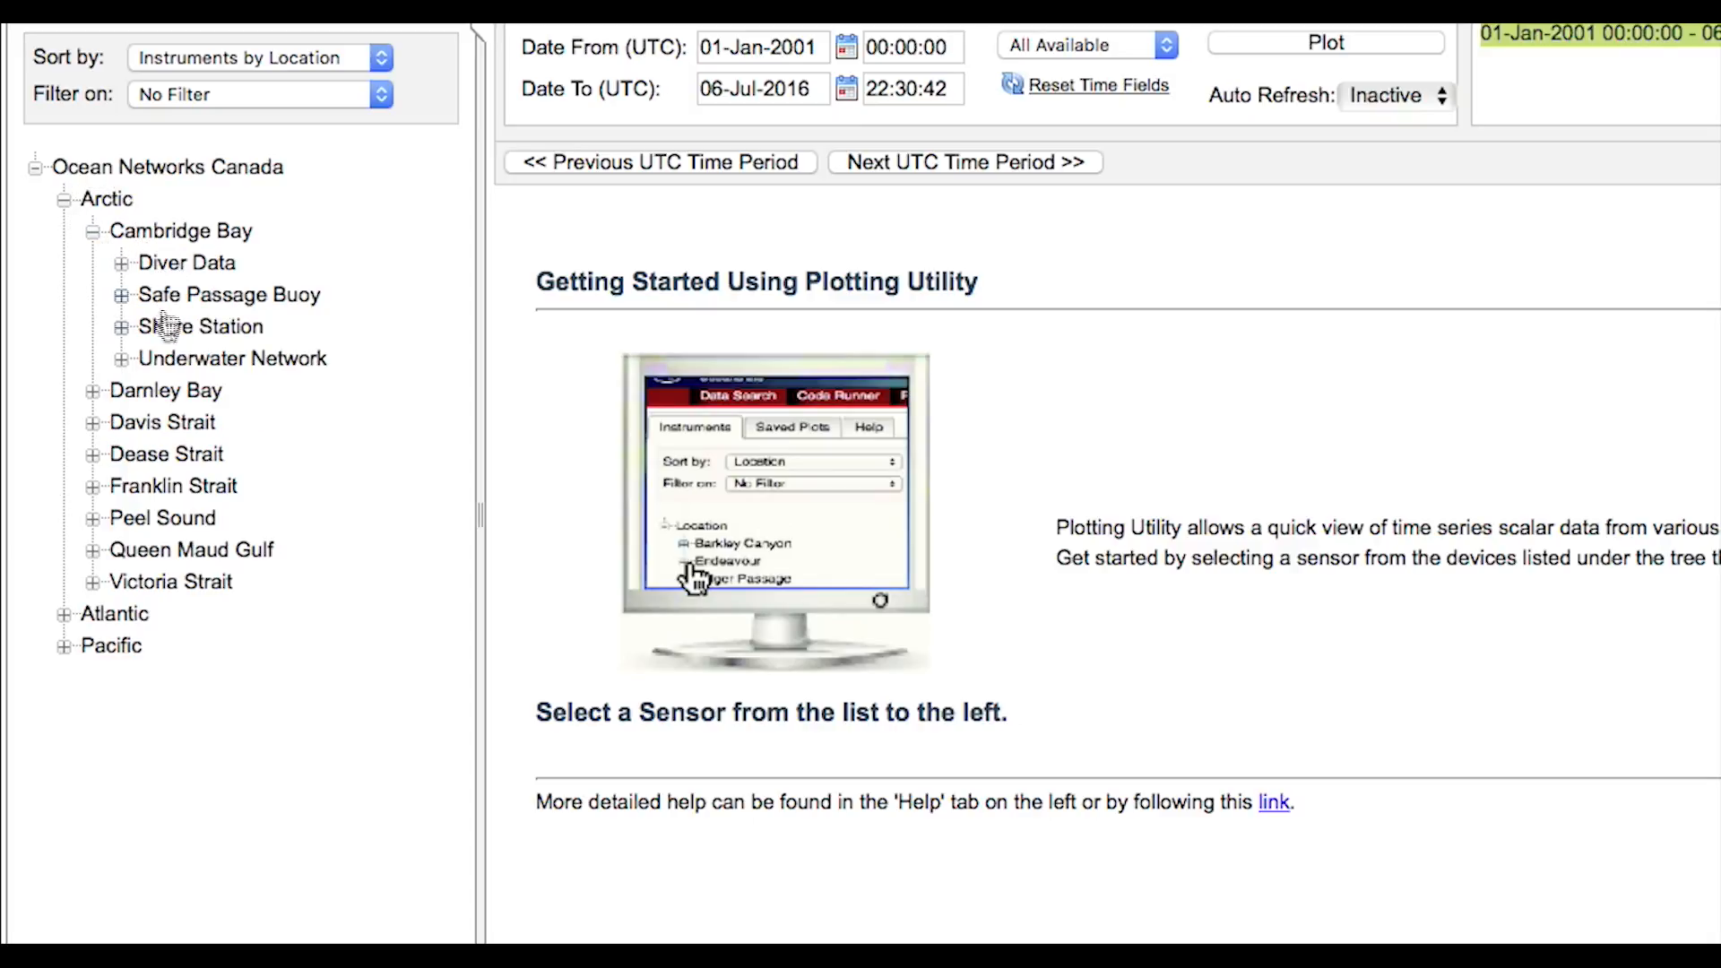
# Step: Plot the Ice Draft Corrected sensor of the Ice Profiler in Cambridge Bay's Underwater Network
pyautogui.click(122, 360)
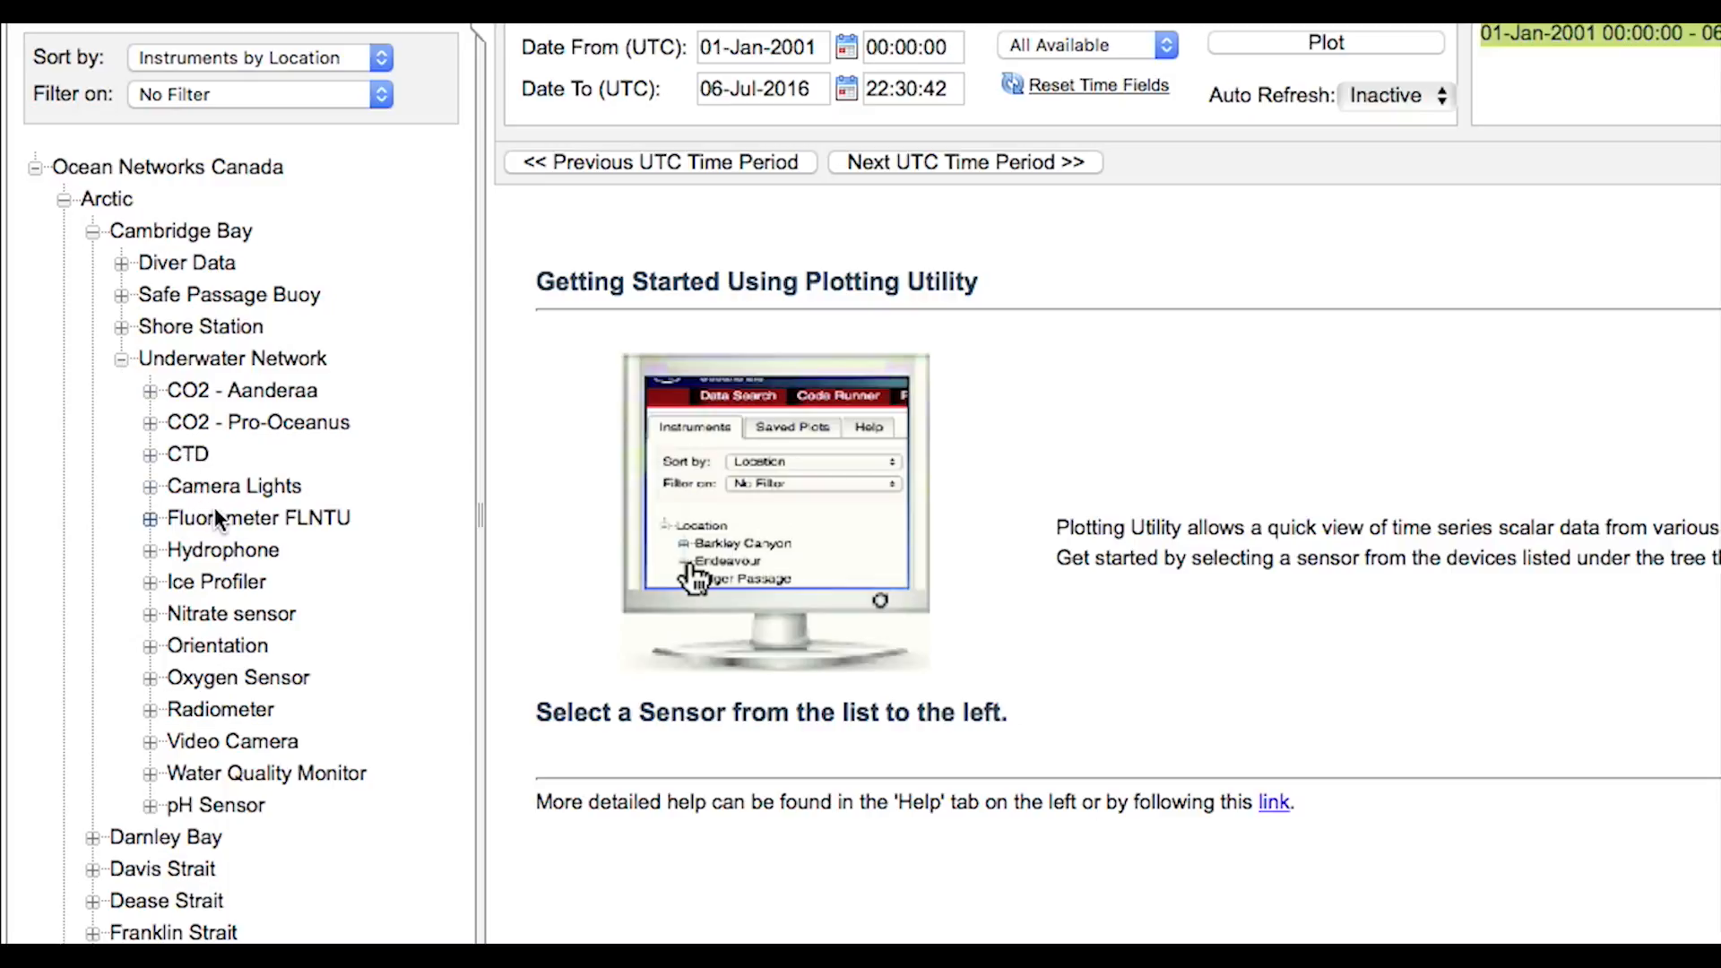
pyautogui.click(150, 583)
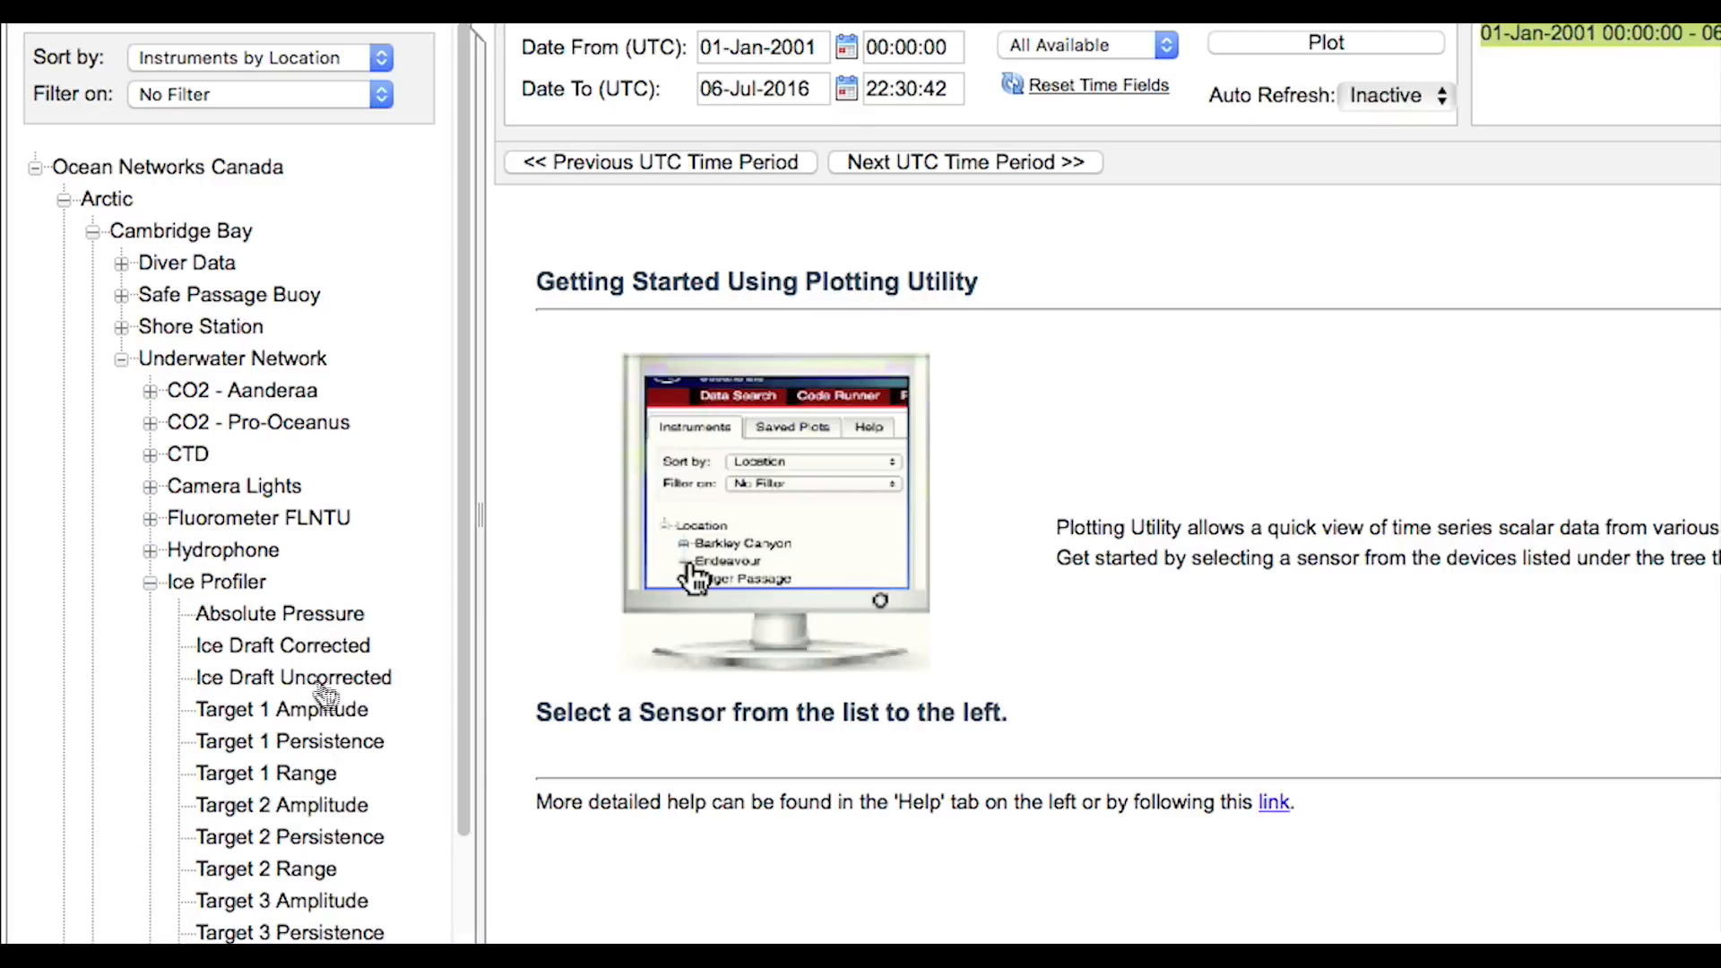
pyautogui.click(330, 644)
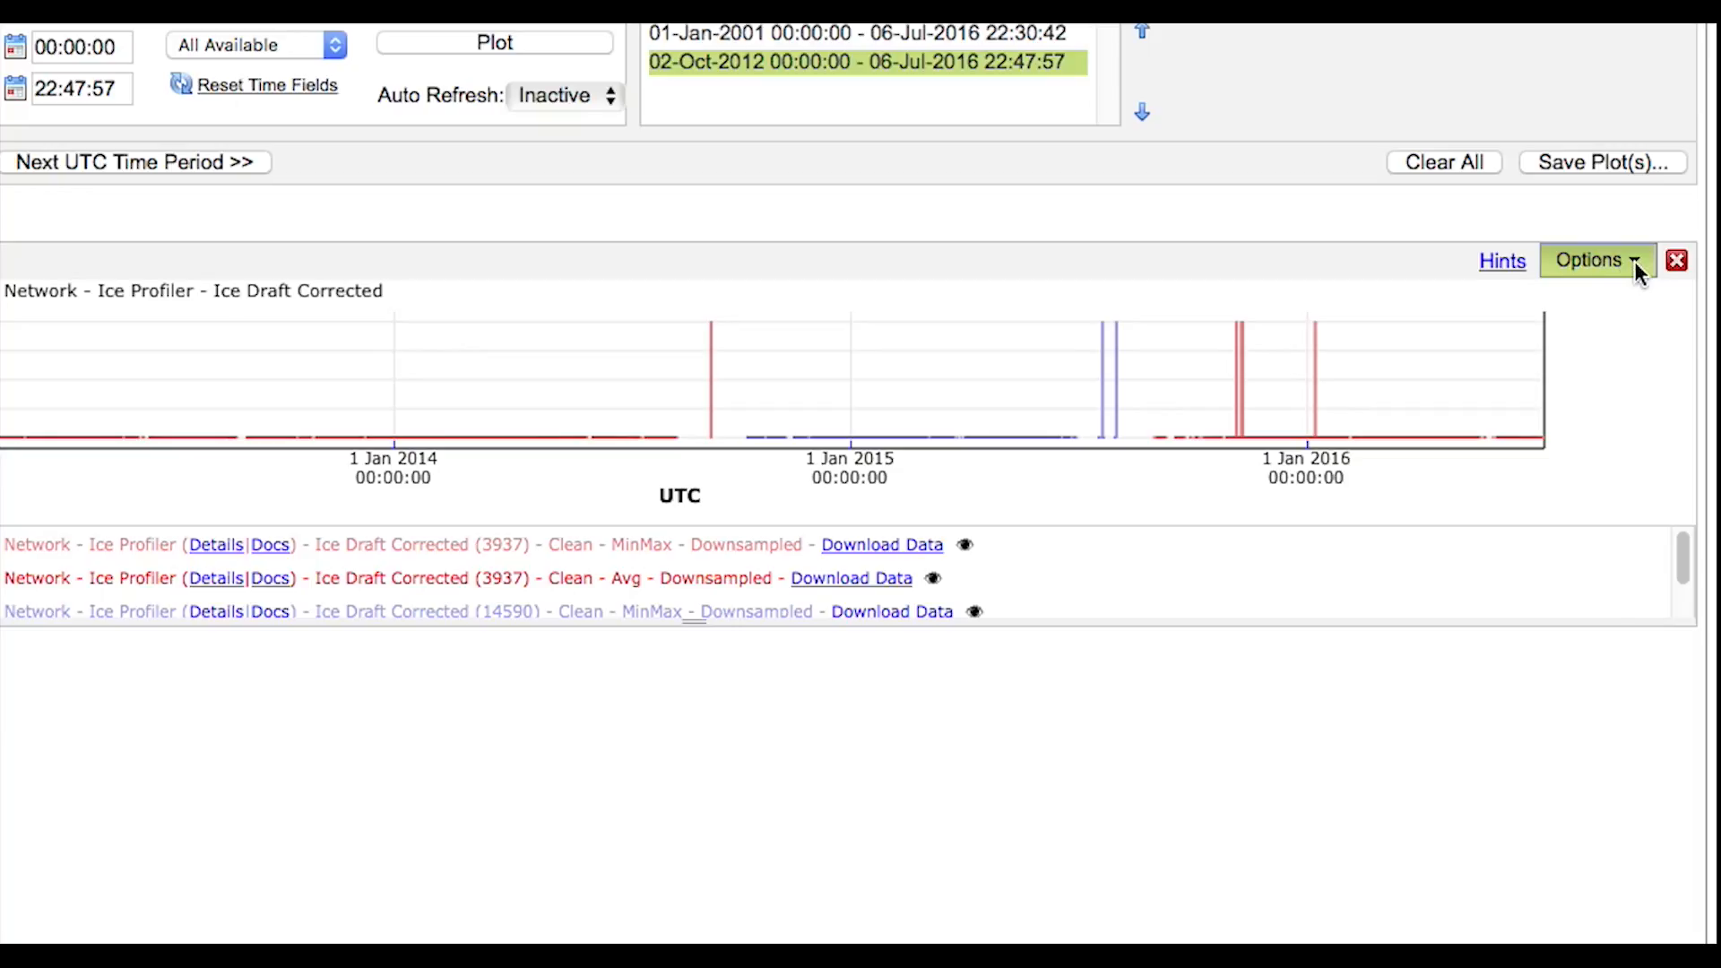
# Step: Set the ice draft plot's left axis to a minimum of -3 and a maximum of 3, with Auto Scale off
pyautogui.click(1633, 261)
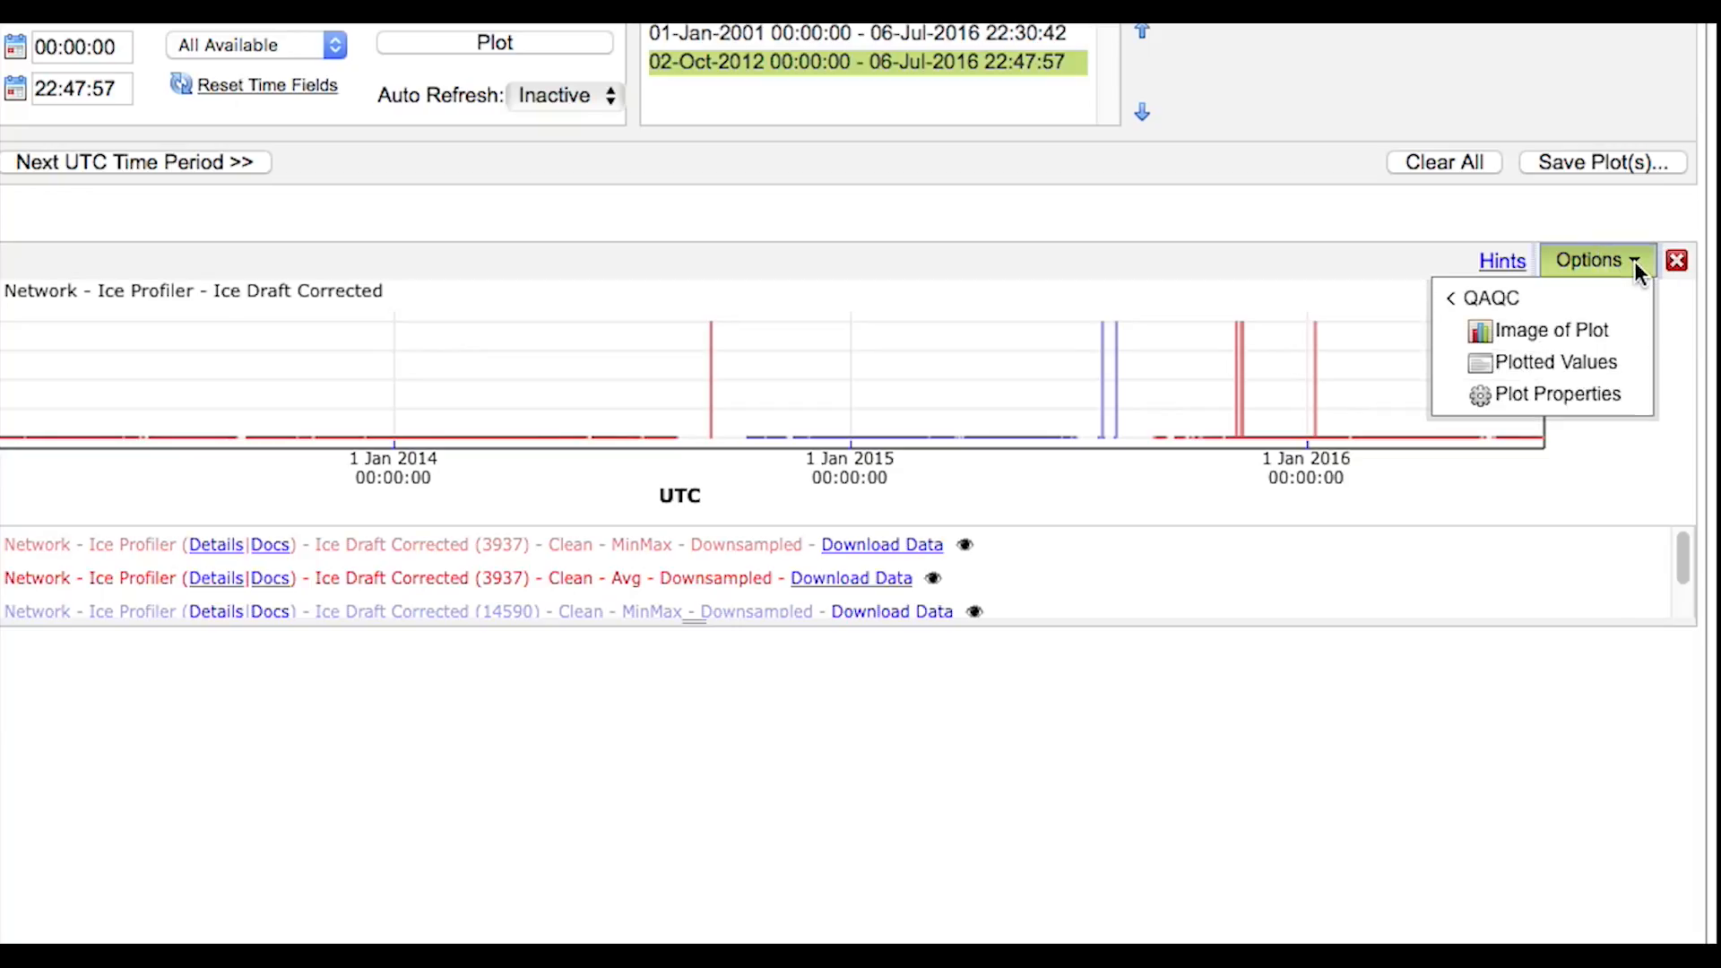
pyautogui.click(1488, 397)
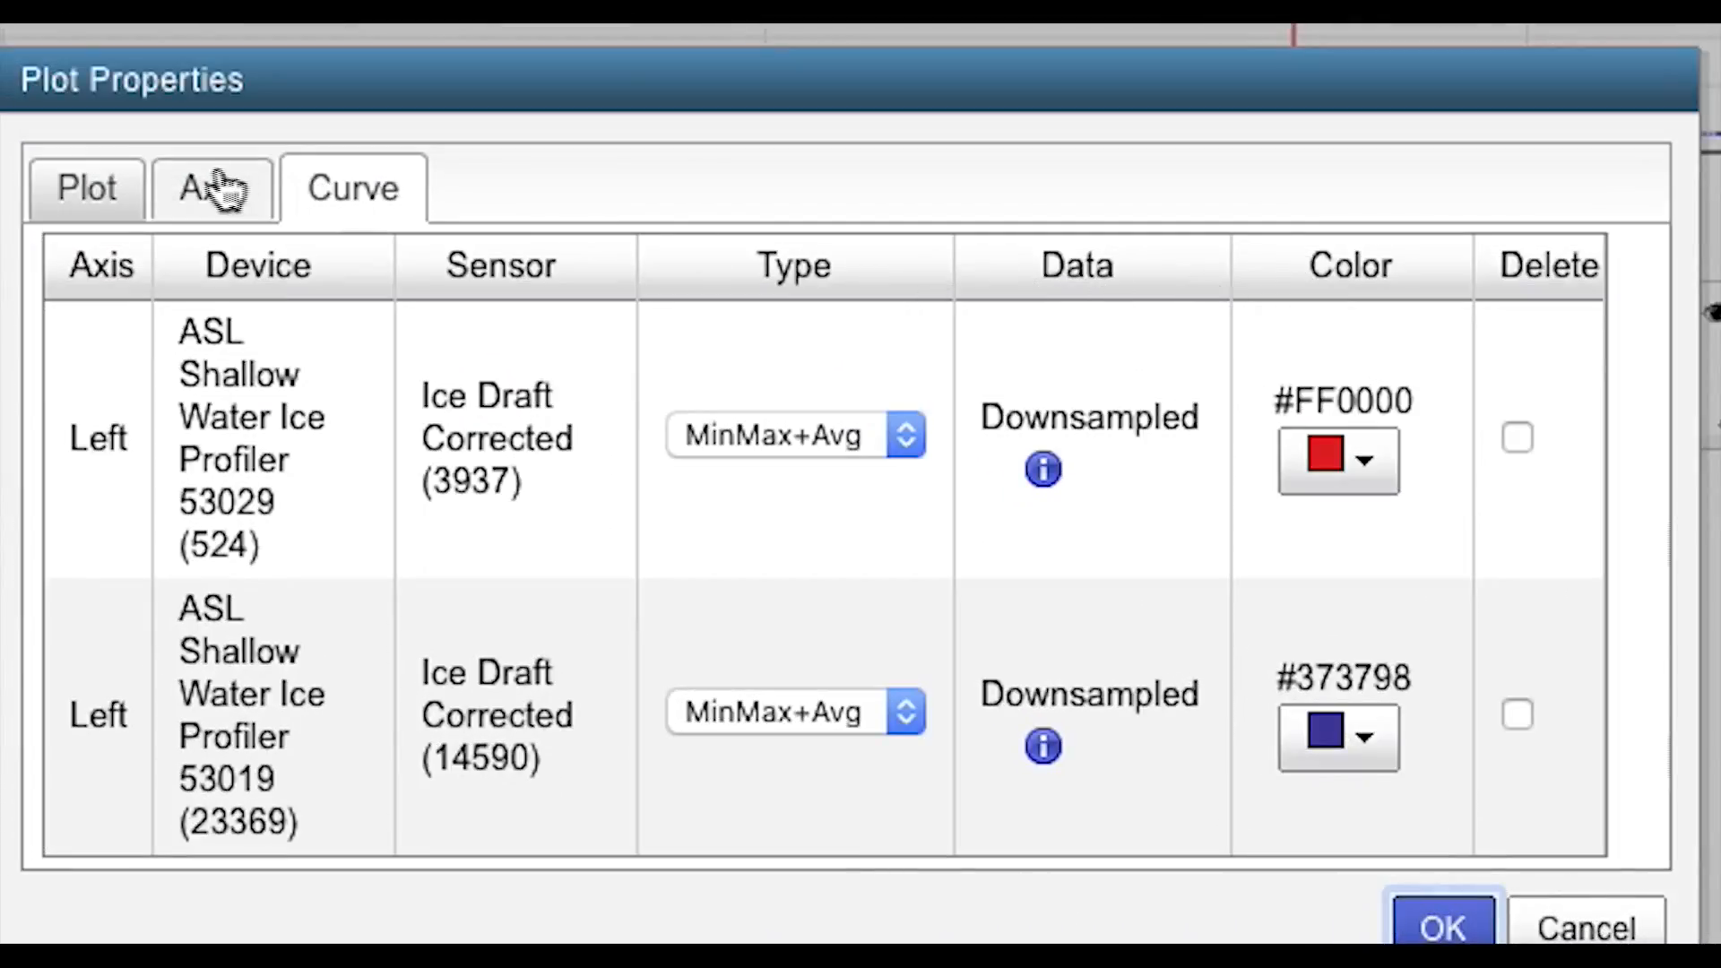
pyautogui.click(222, 190)
pyautogui.click(250, 319)
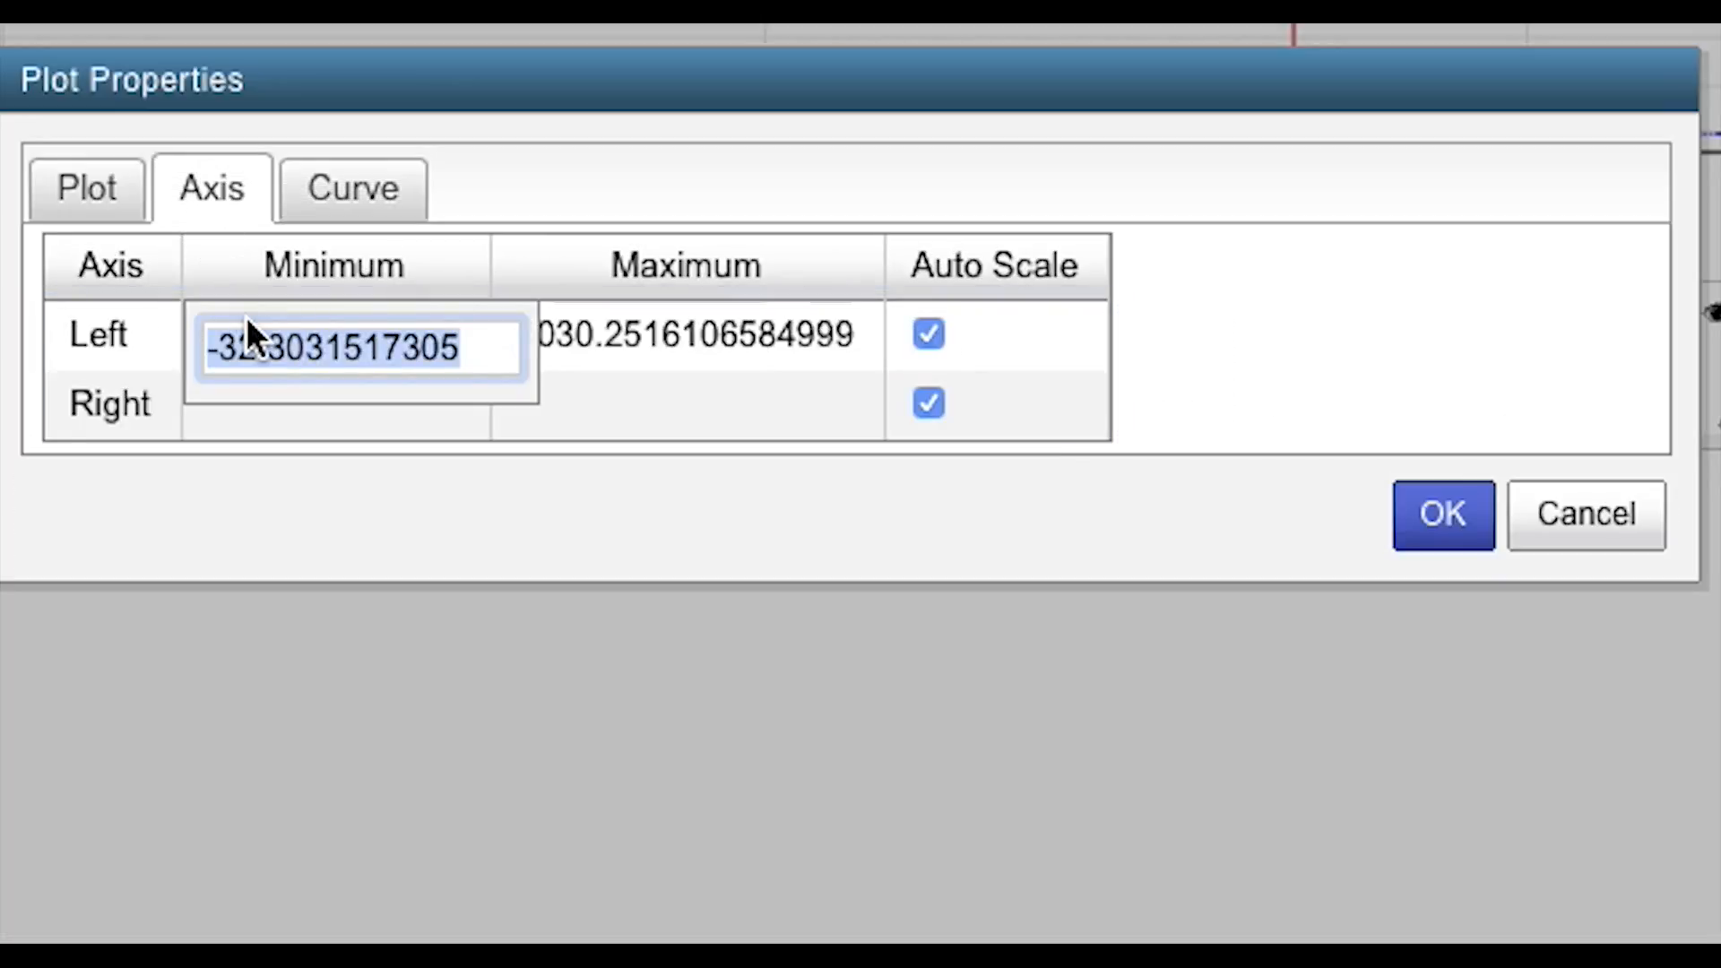
pyautogui.write('-3')
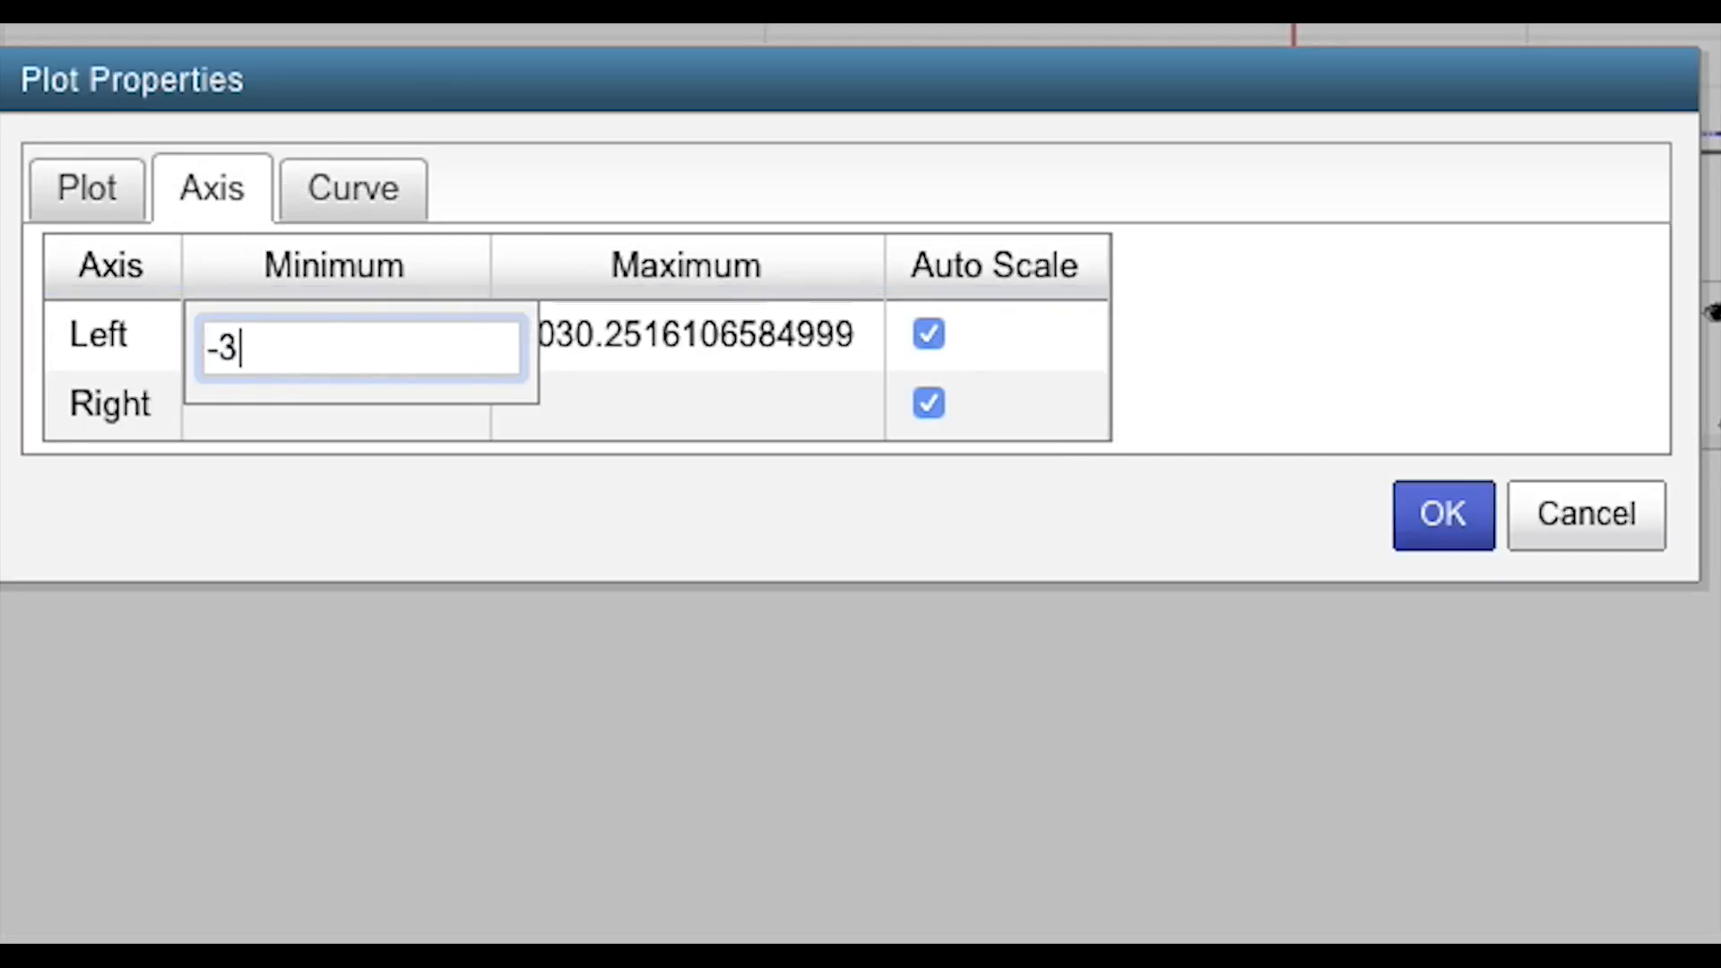
pyautogui.click(639, 343)
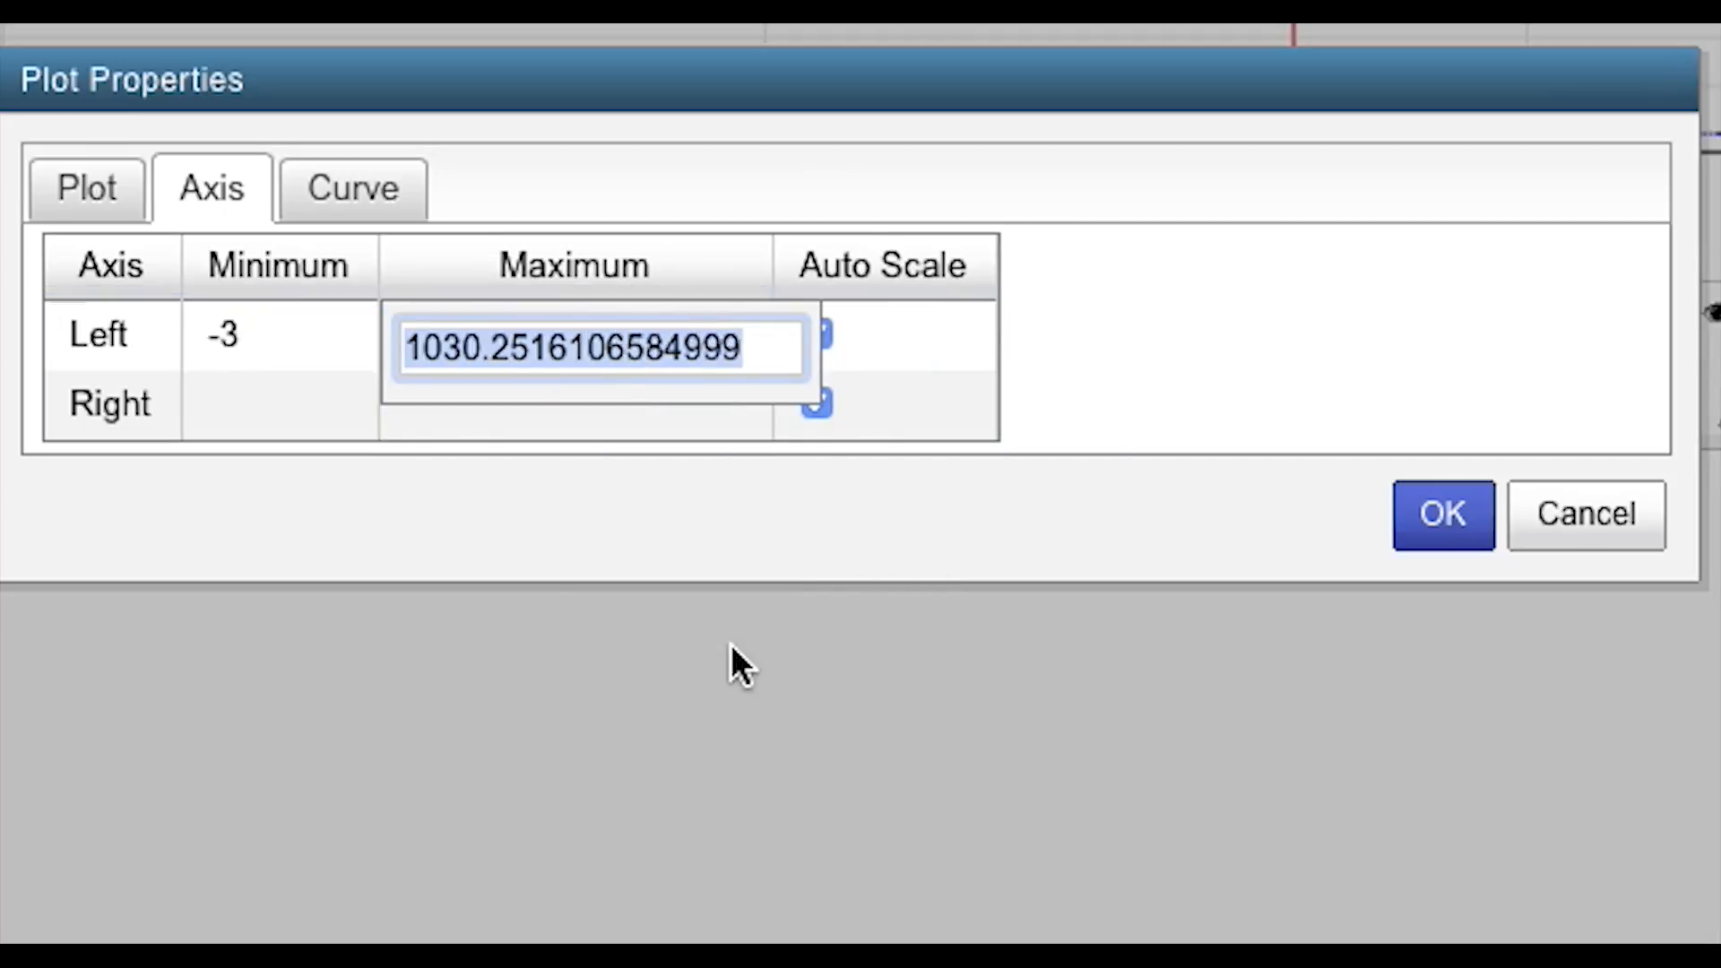
pyautogui.write('3')
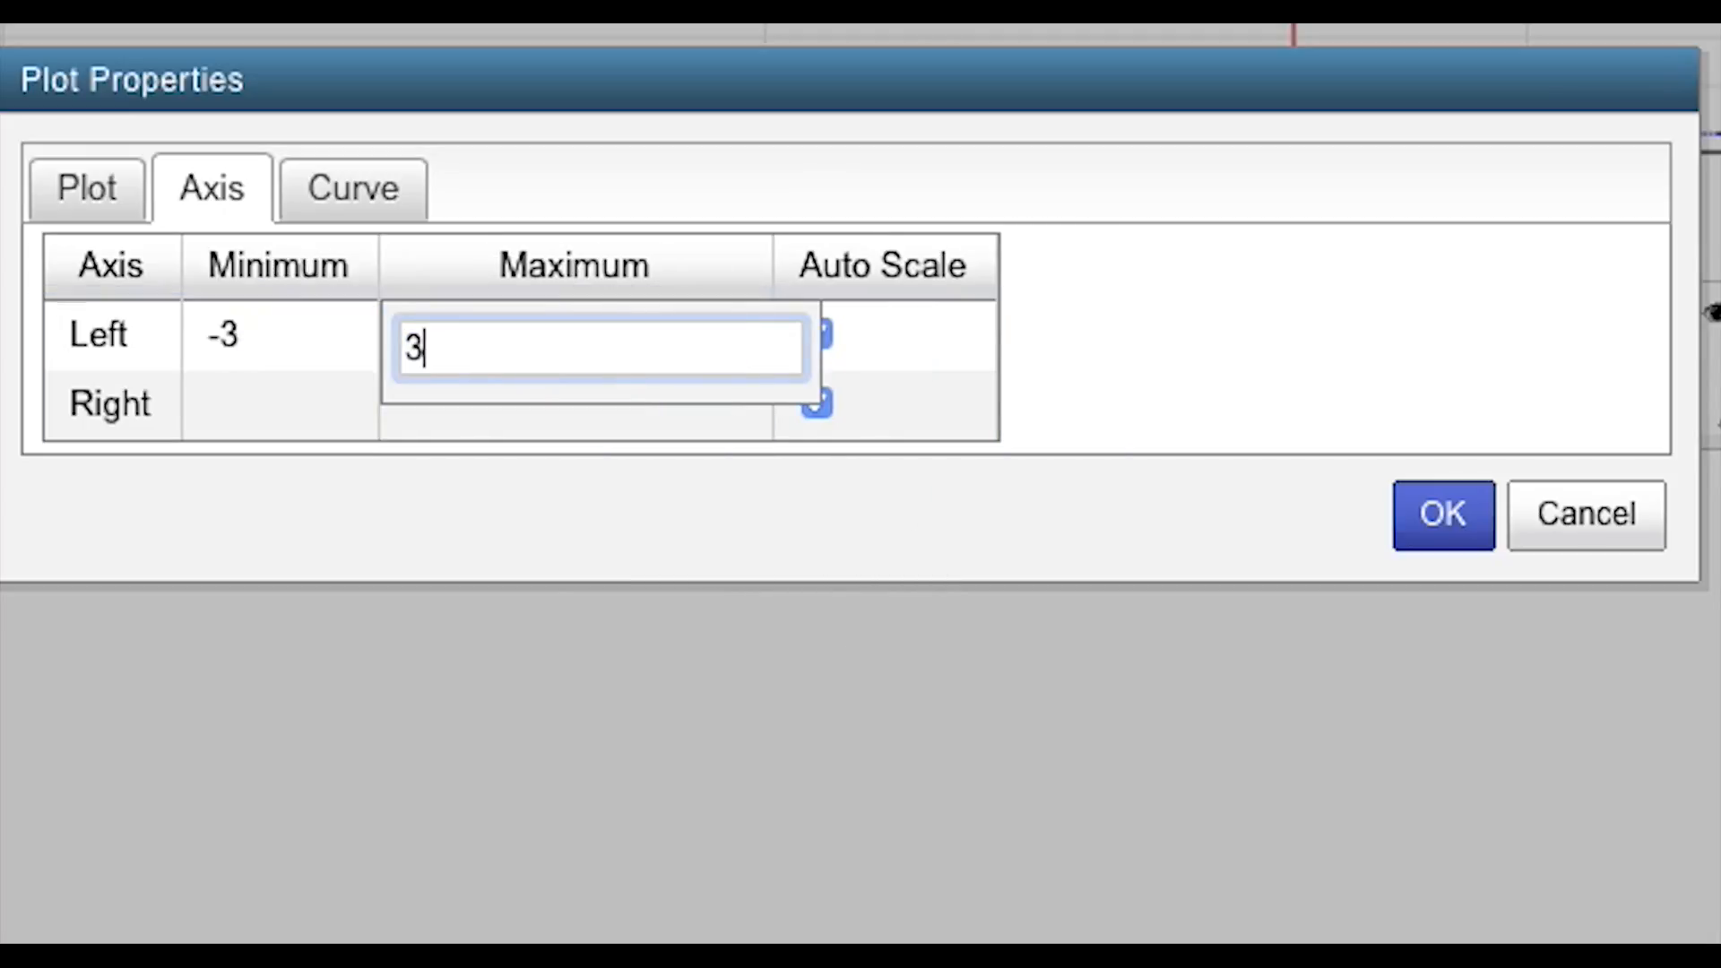
pyautogui.click(1109, 347)
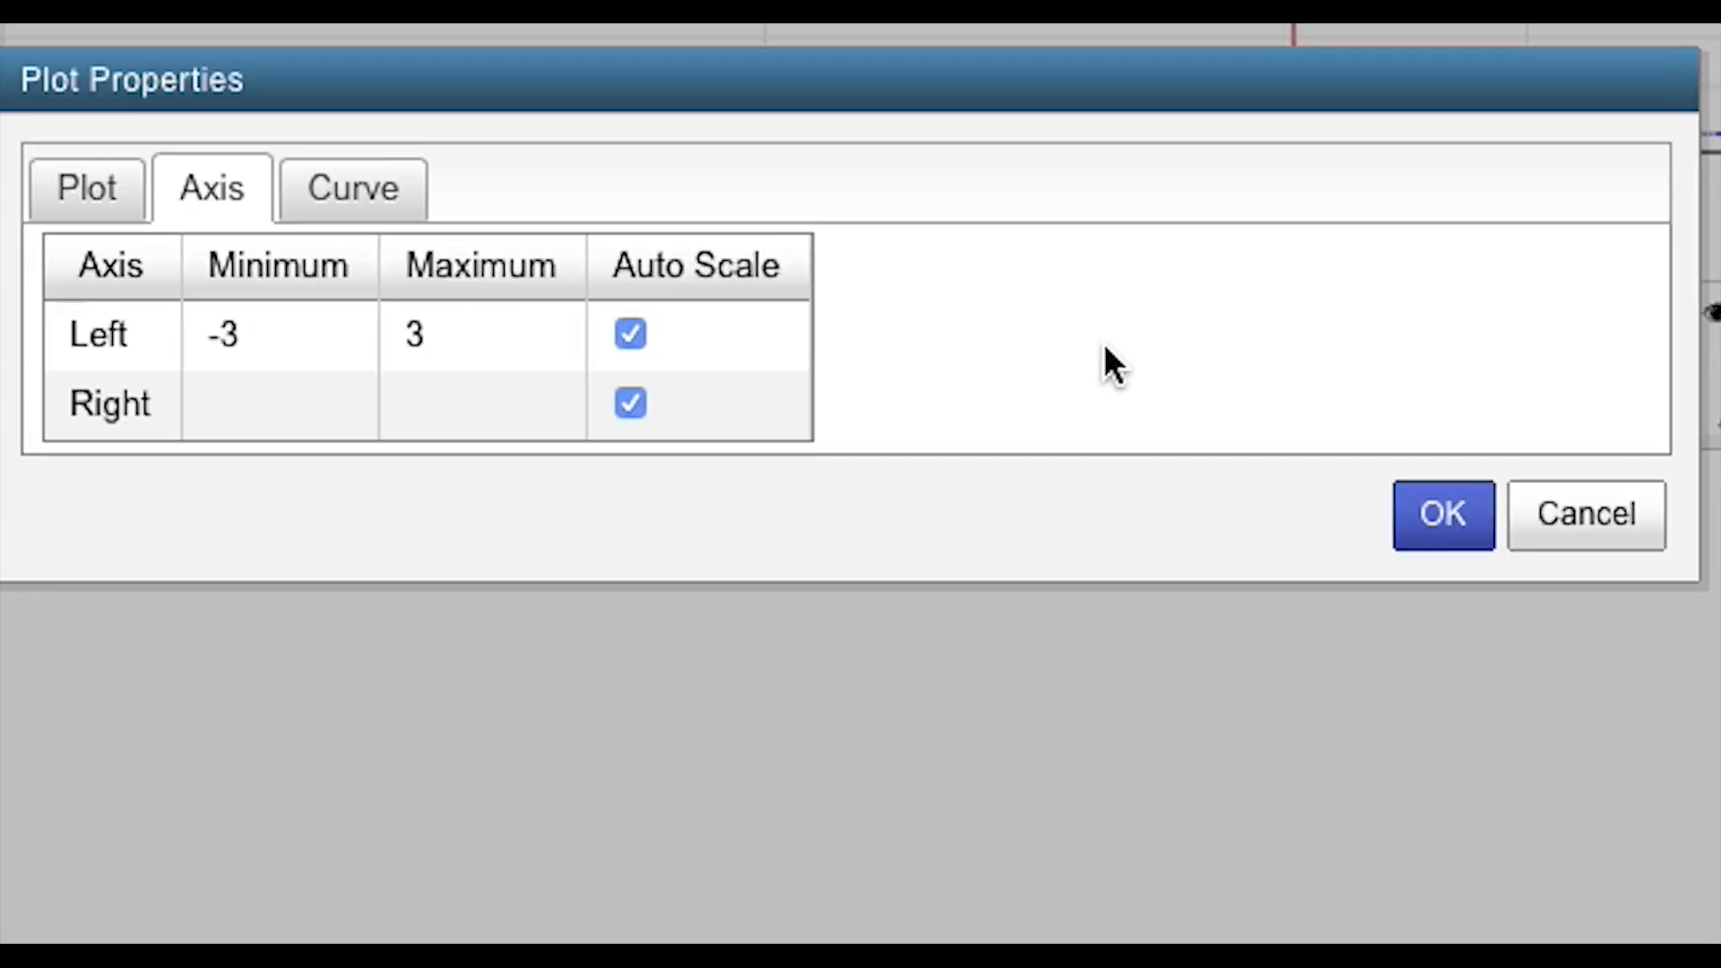
pyautogui.click(629, 336)
pyautogui.click(1466, 518)
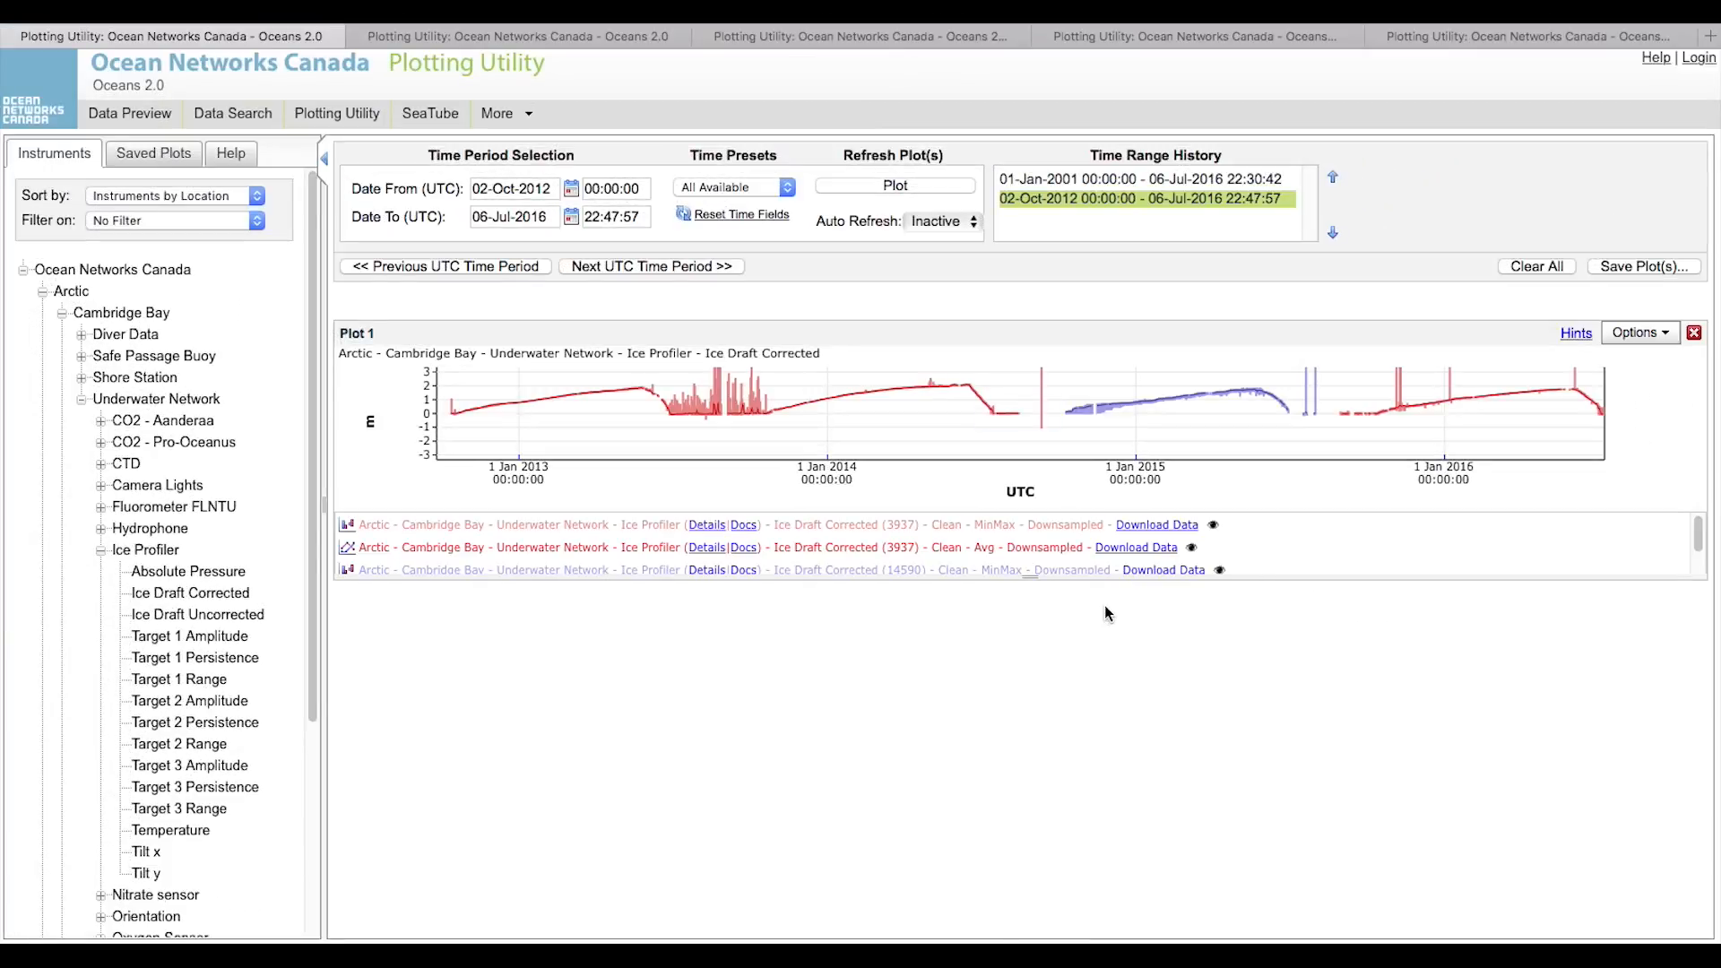
# Step: Zoom the ice draft plot in to the period from about 8 October 2014 to 30 June 2015
pyautogui.moveTo(737, 406)
pyautogui.moveTo(1065, 408); pyautogui.dragTo(1287, 431)
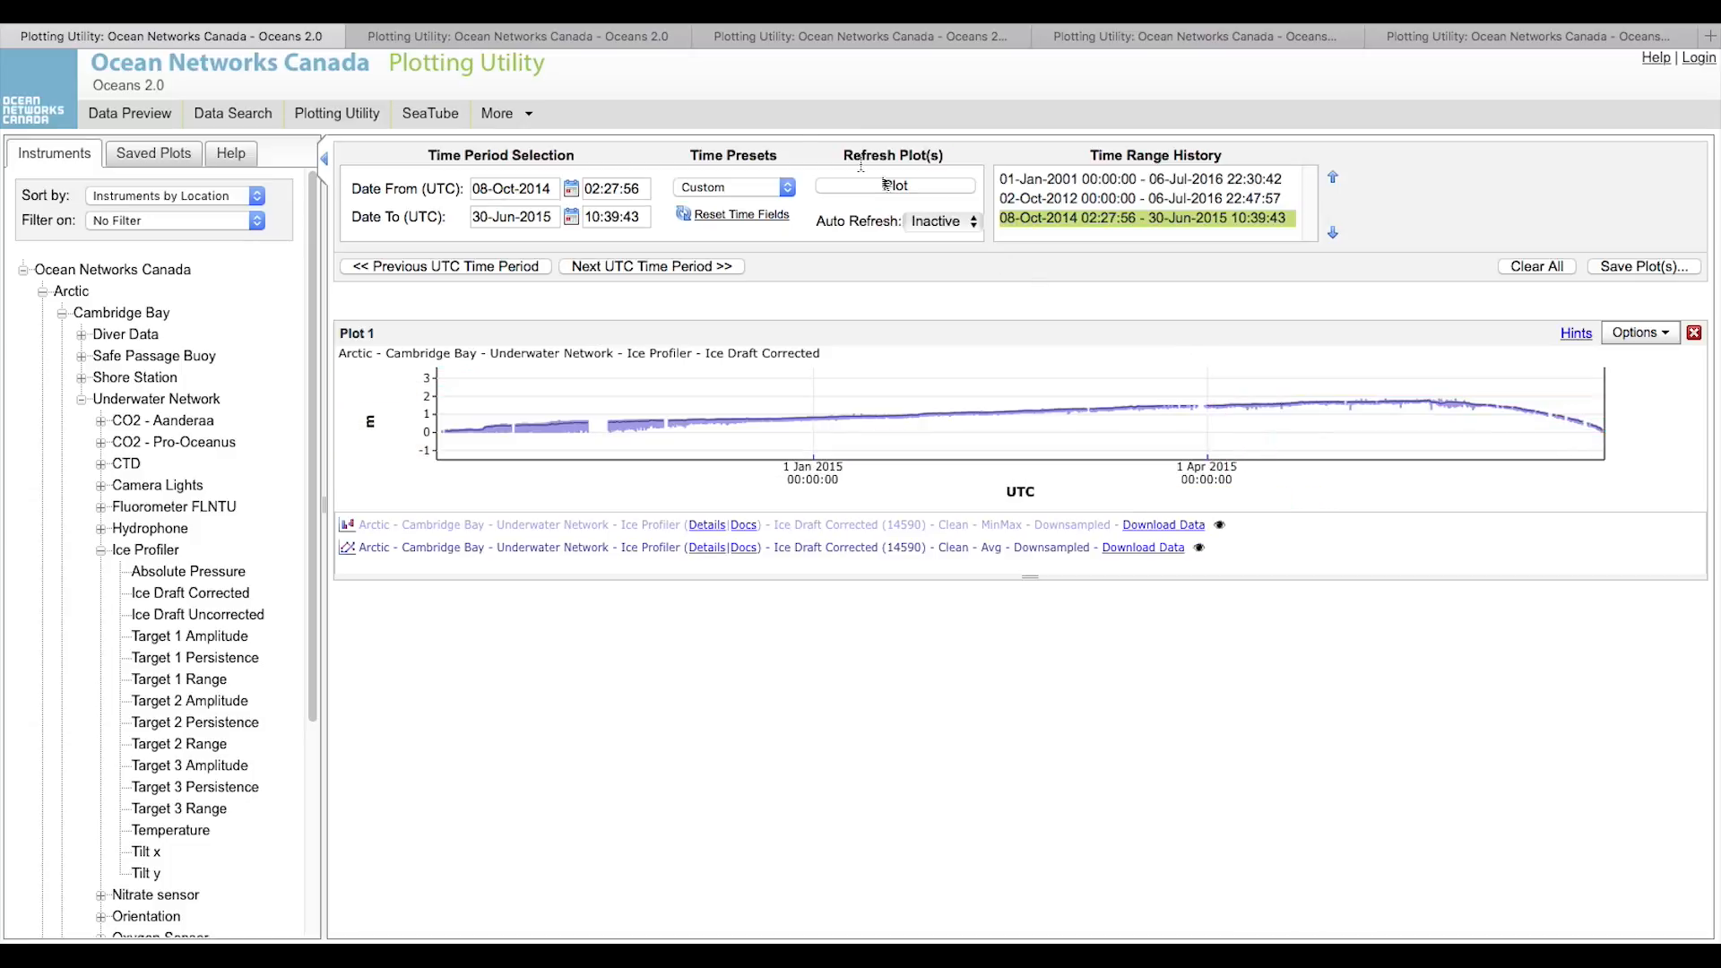
# Step: Switch to the second Plotting Utility page, enlarge its plot vertically, and compare the ice draft and PAR curves across the period
pyautogui.click(648, 40)
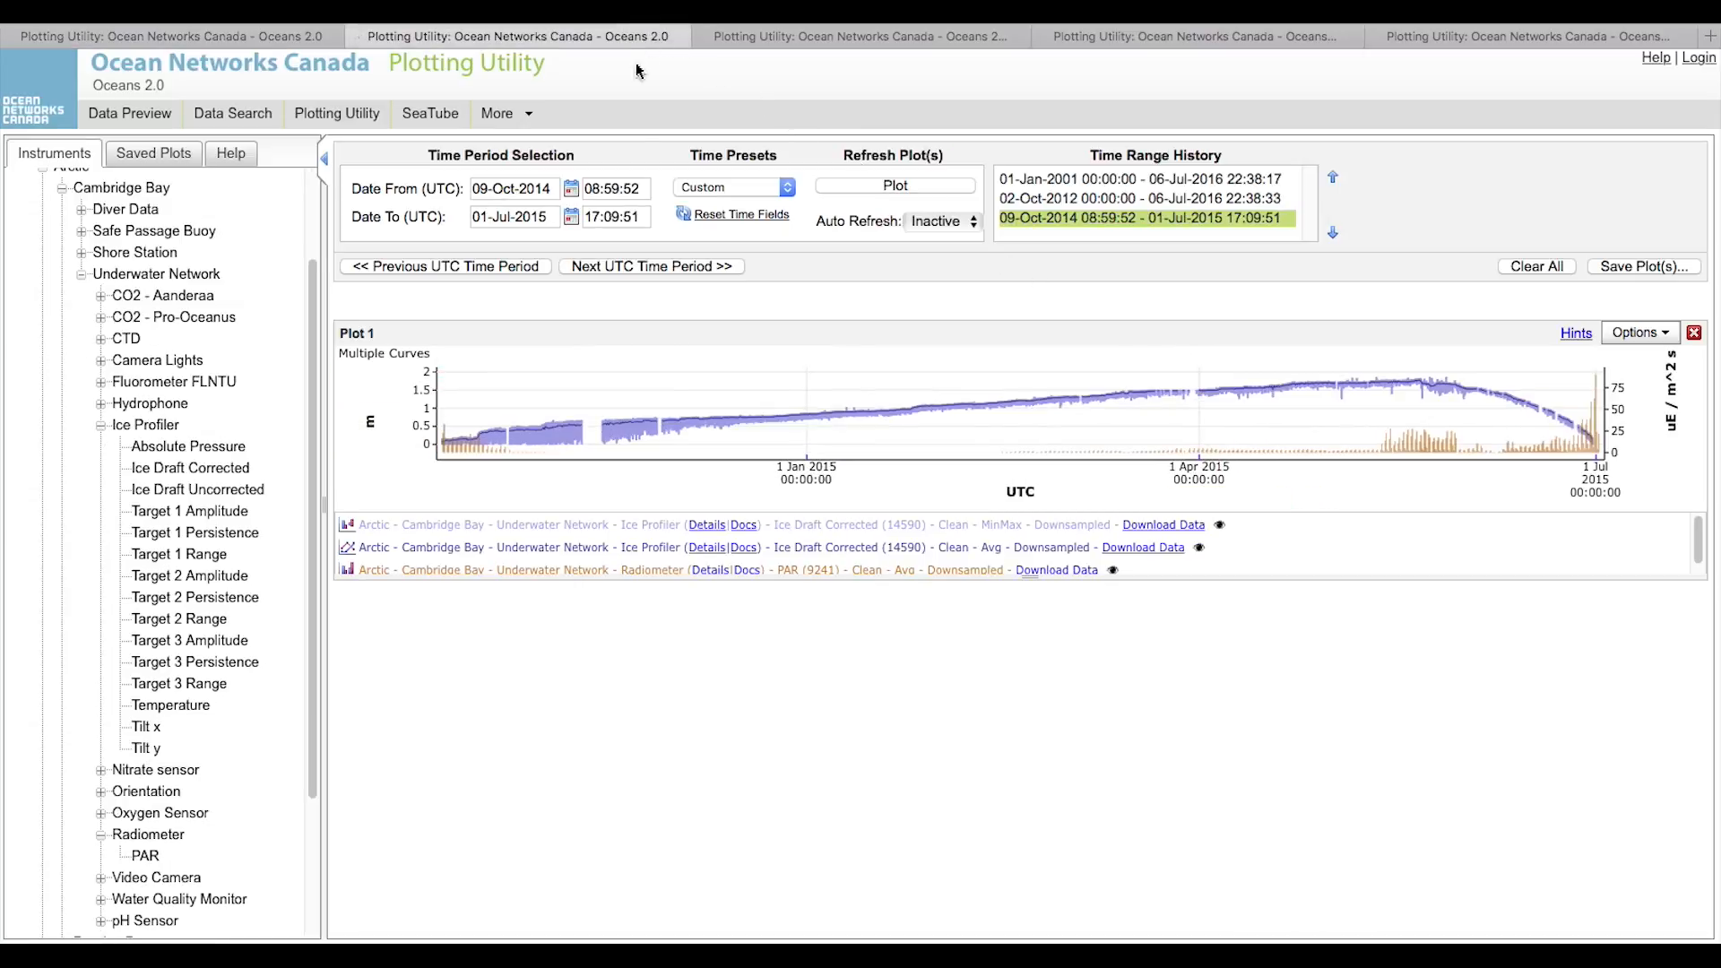
pyautogui.moveTo(577, 428)
pyautogui.moveTo(1429, 382)
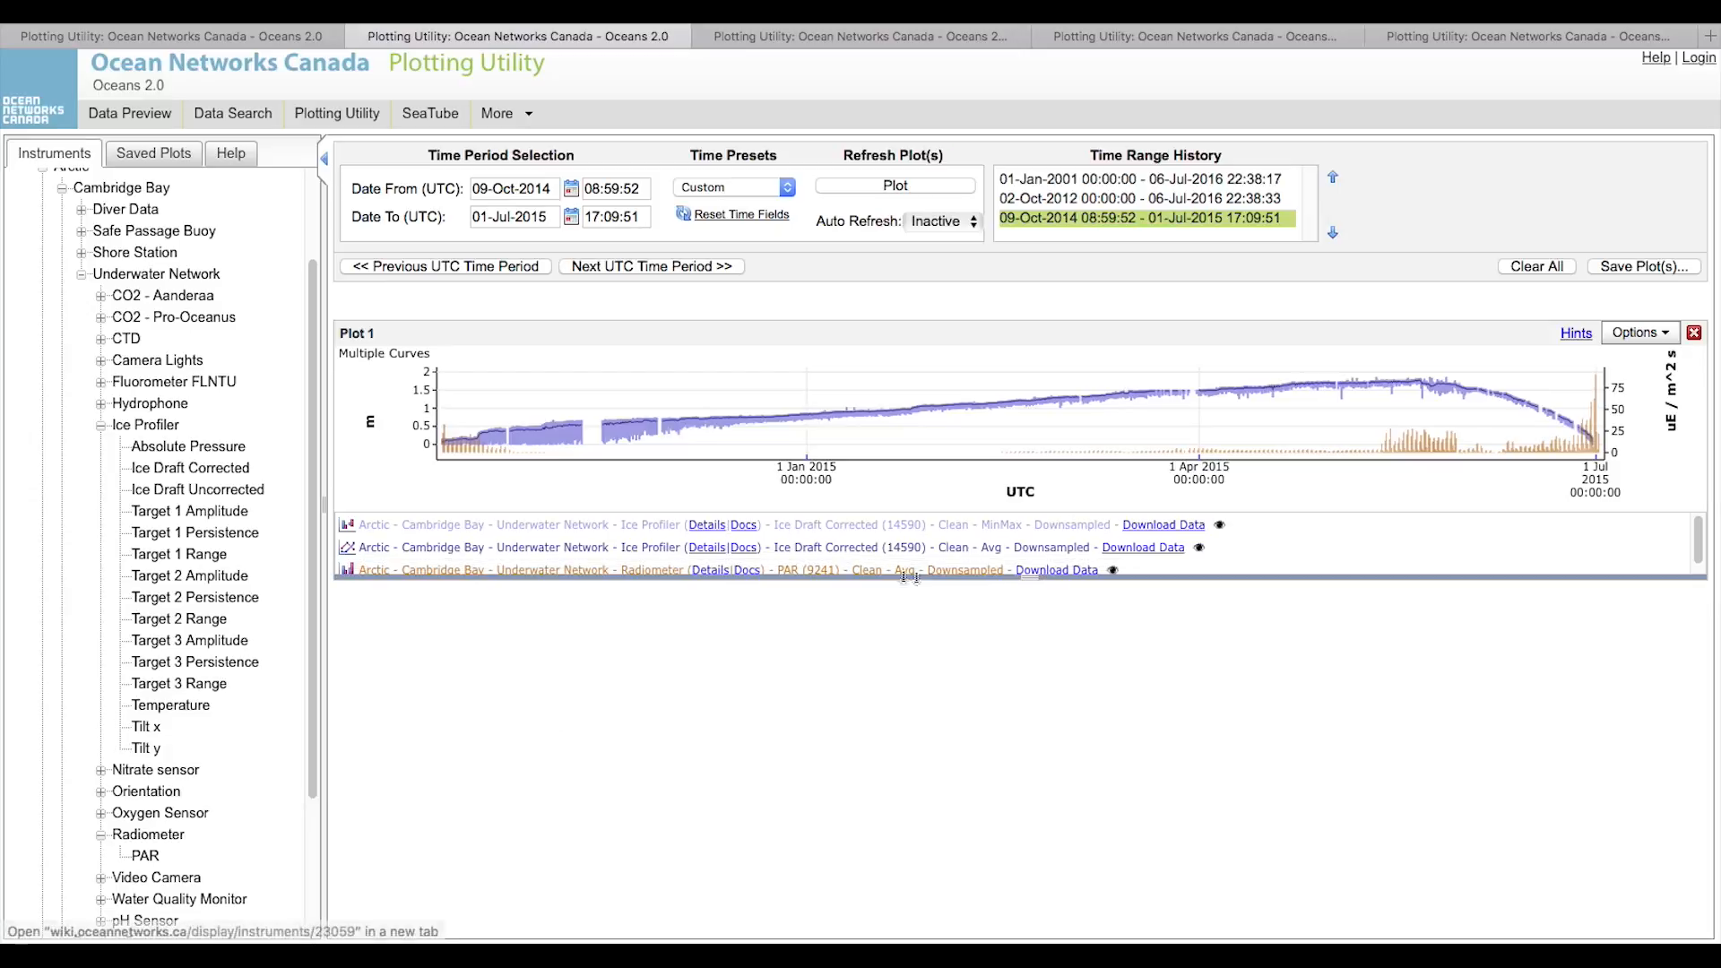
pyautogui.moveTo(1012, 578); pyautogui.dragTo(1019, 908)
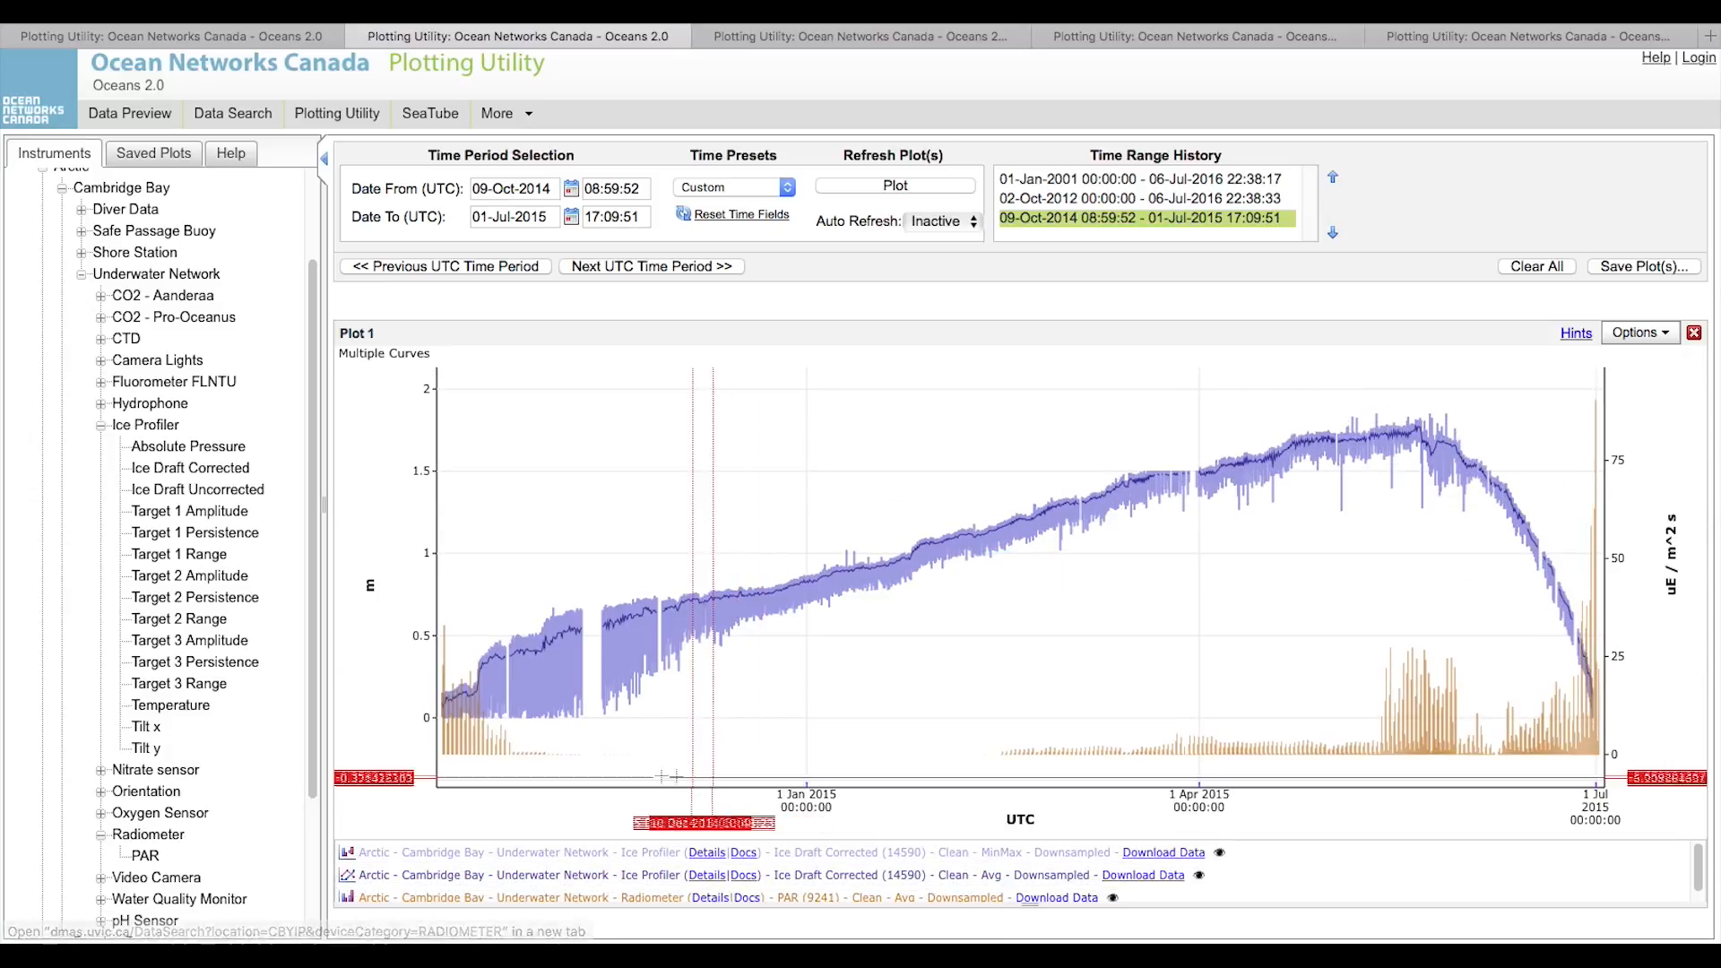
pyautogui.moveTo(456, 755)
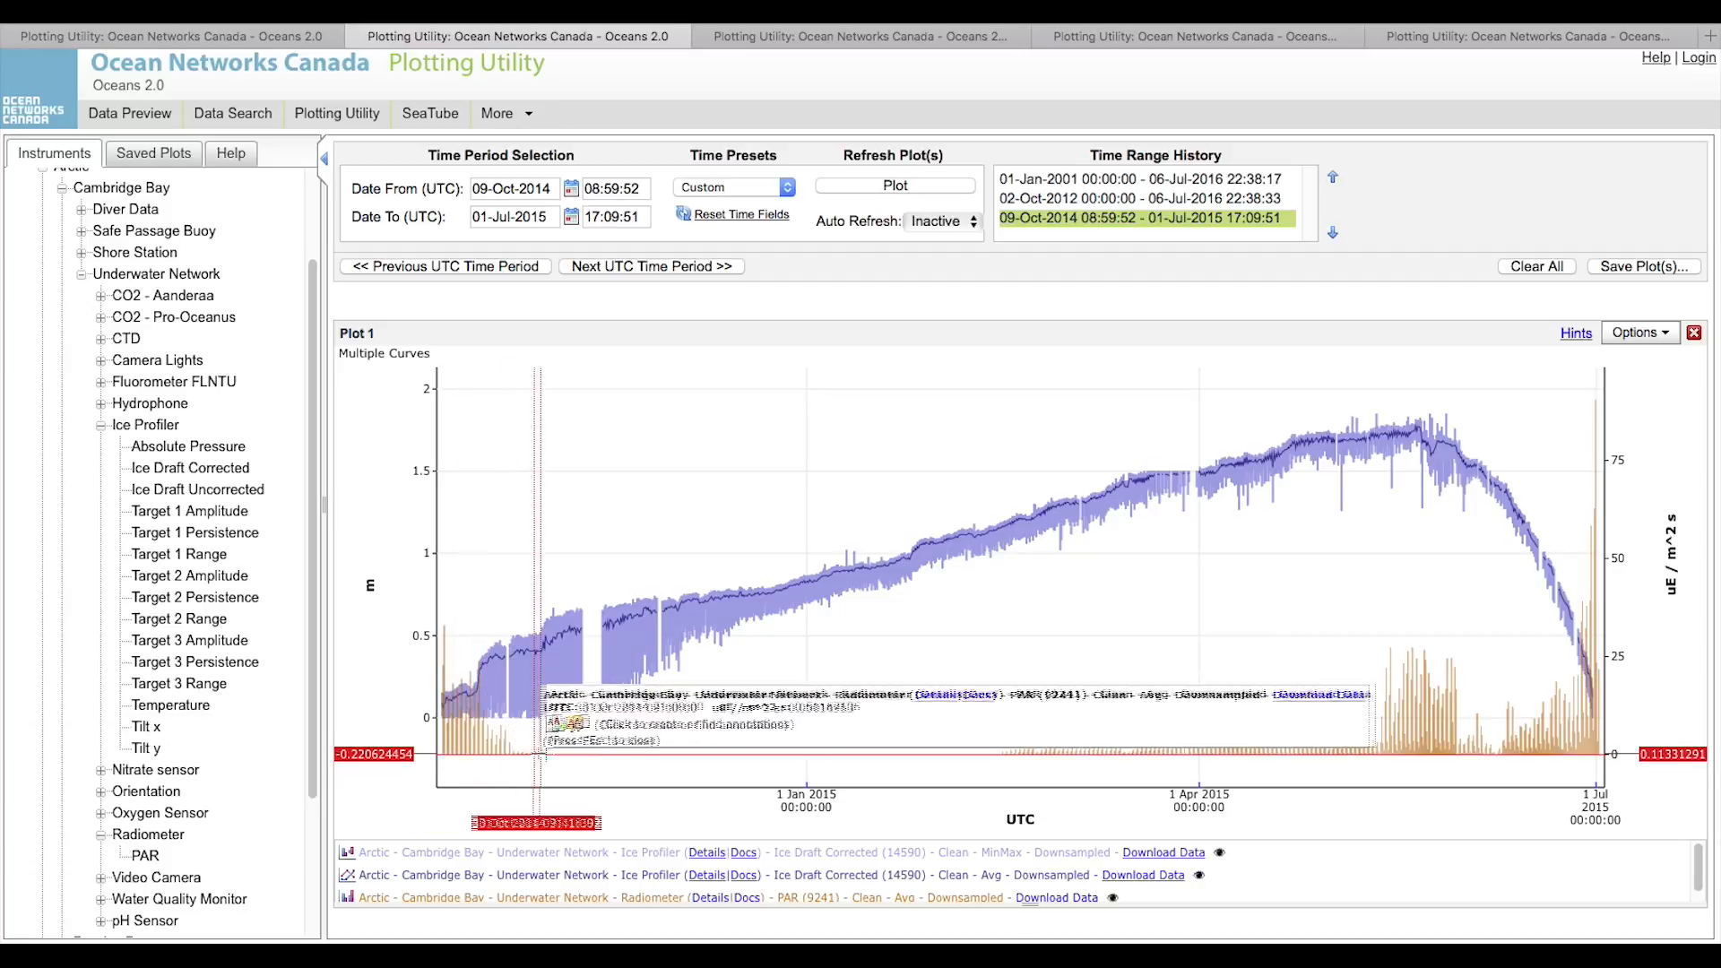
pyautogui.moveTo(1009, 753)
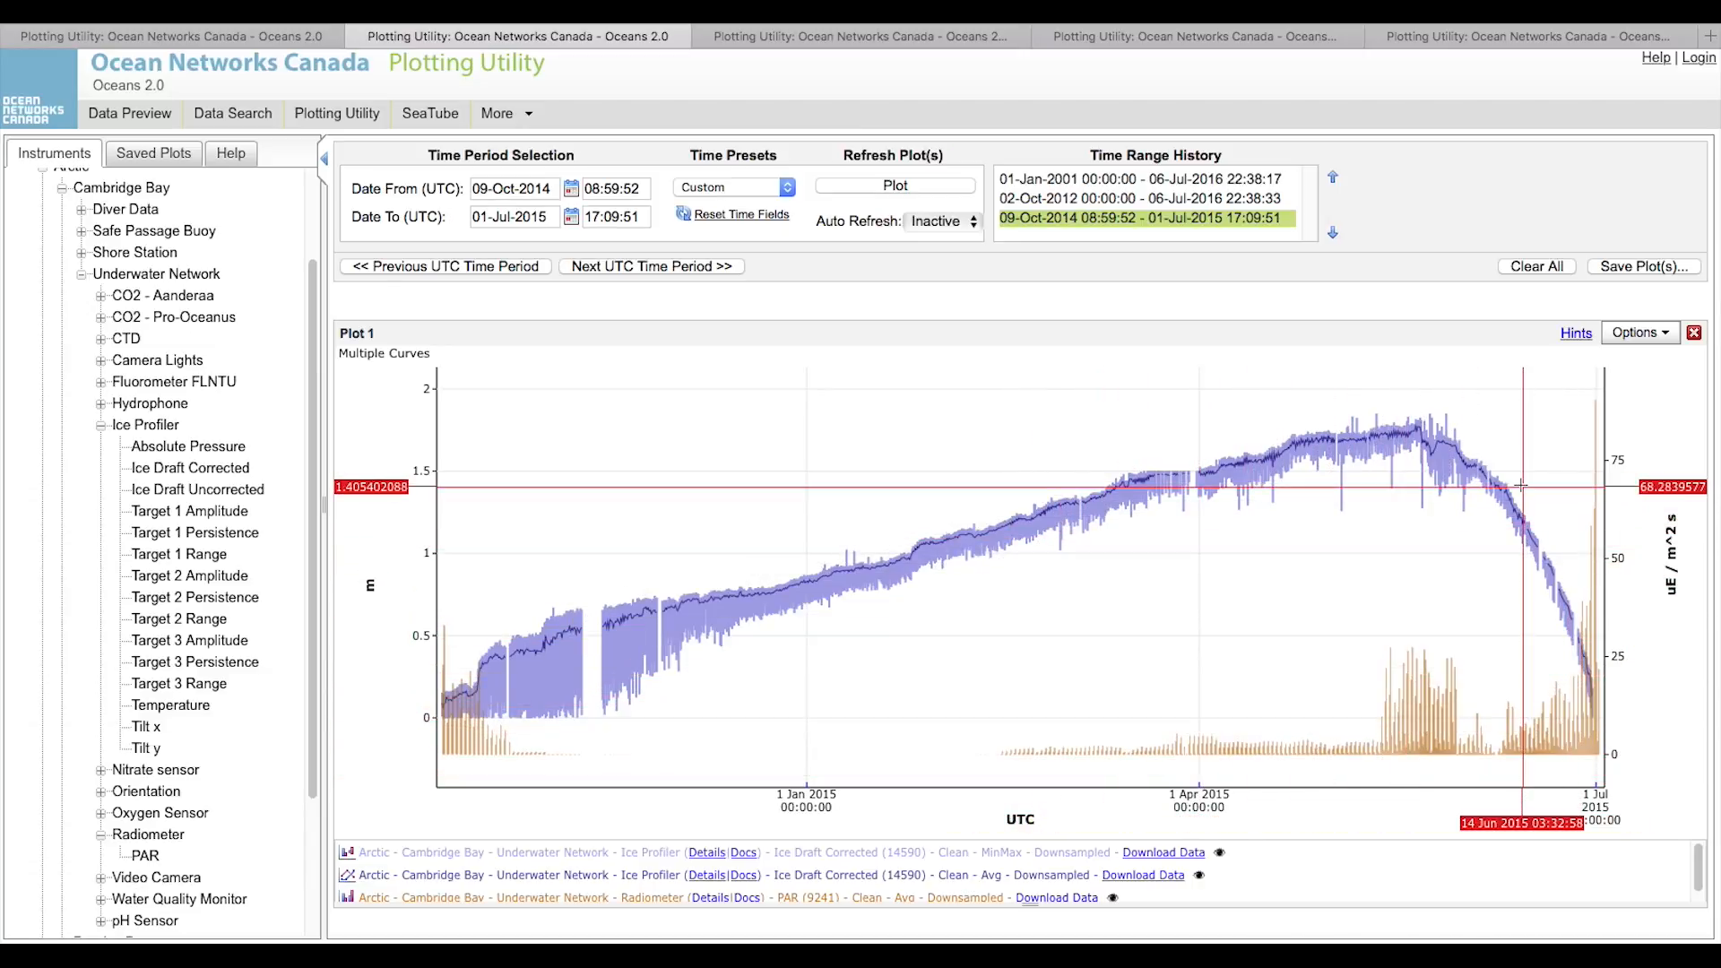
pyautogui.moveTo(1596, 408)
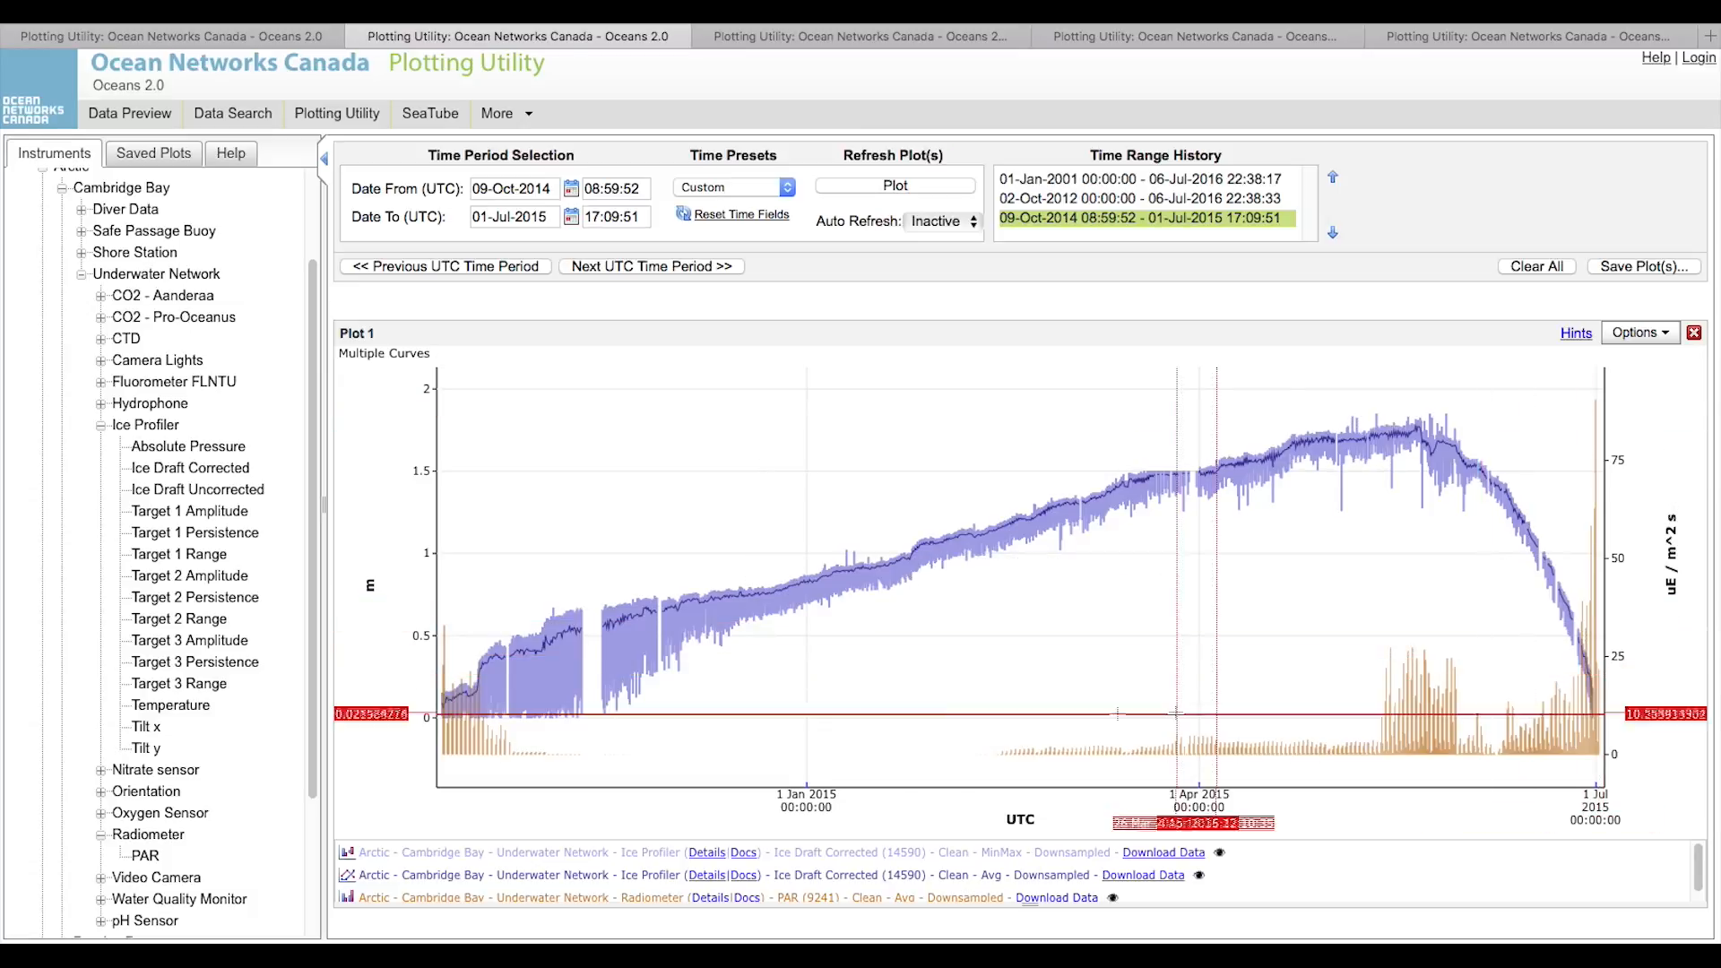
# Step: Collapse the Ice Profiler sensor list and expand the Oxygen Sensor under Underwater Network
pyautogui.click(101, 425)
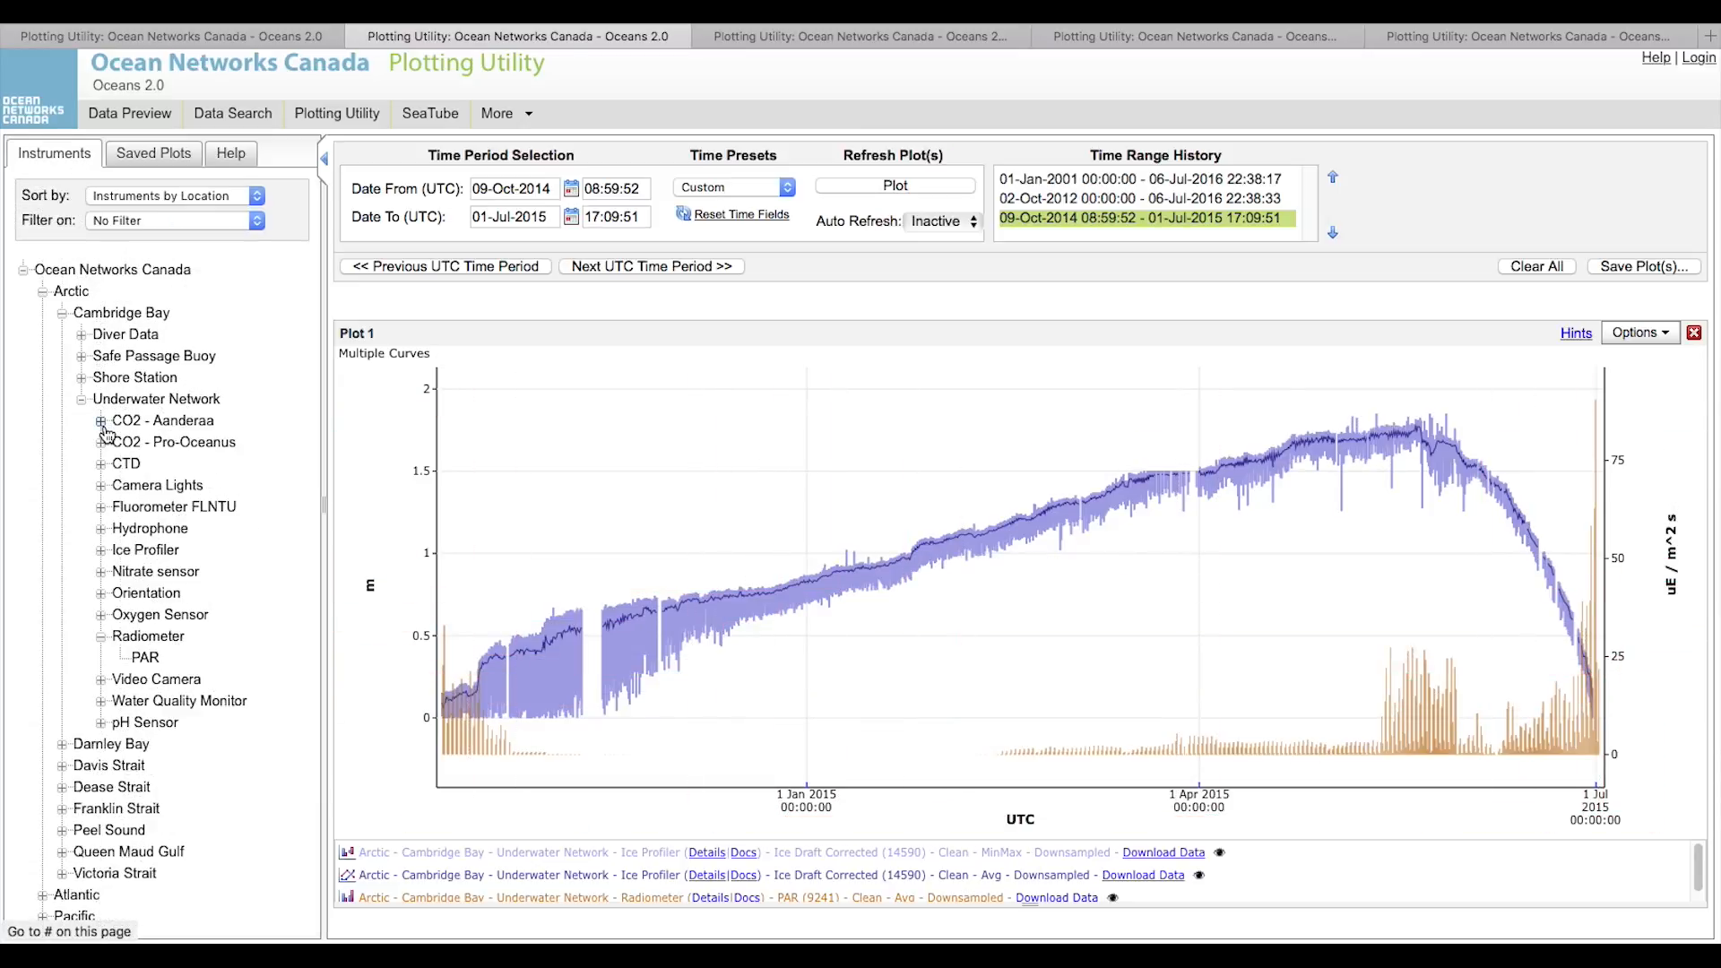
pyautogui.click(101, 616)
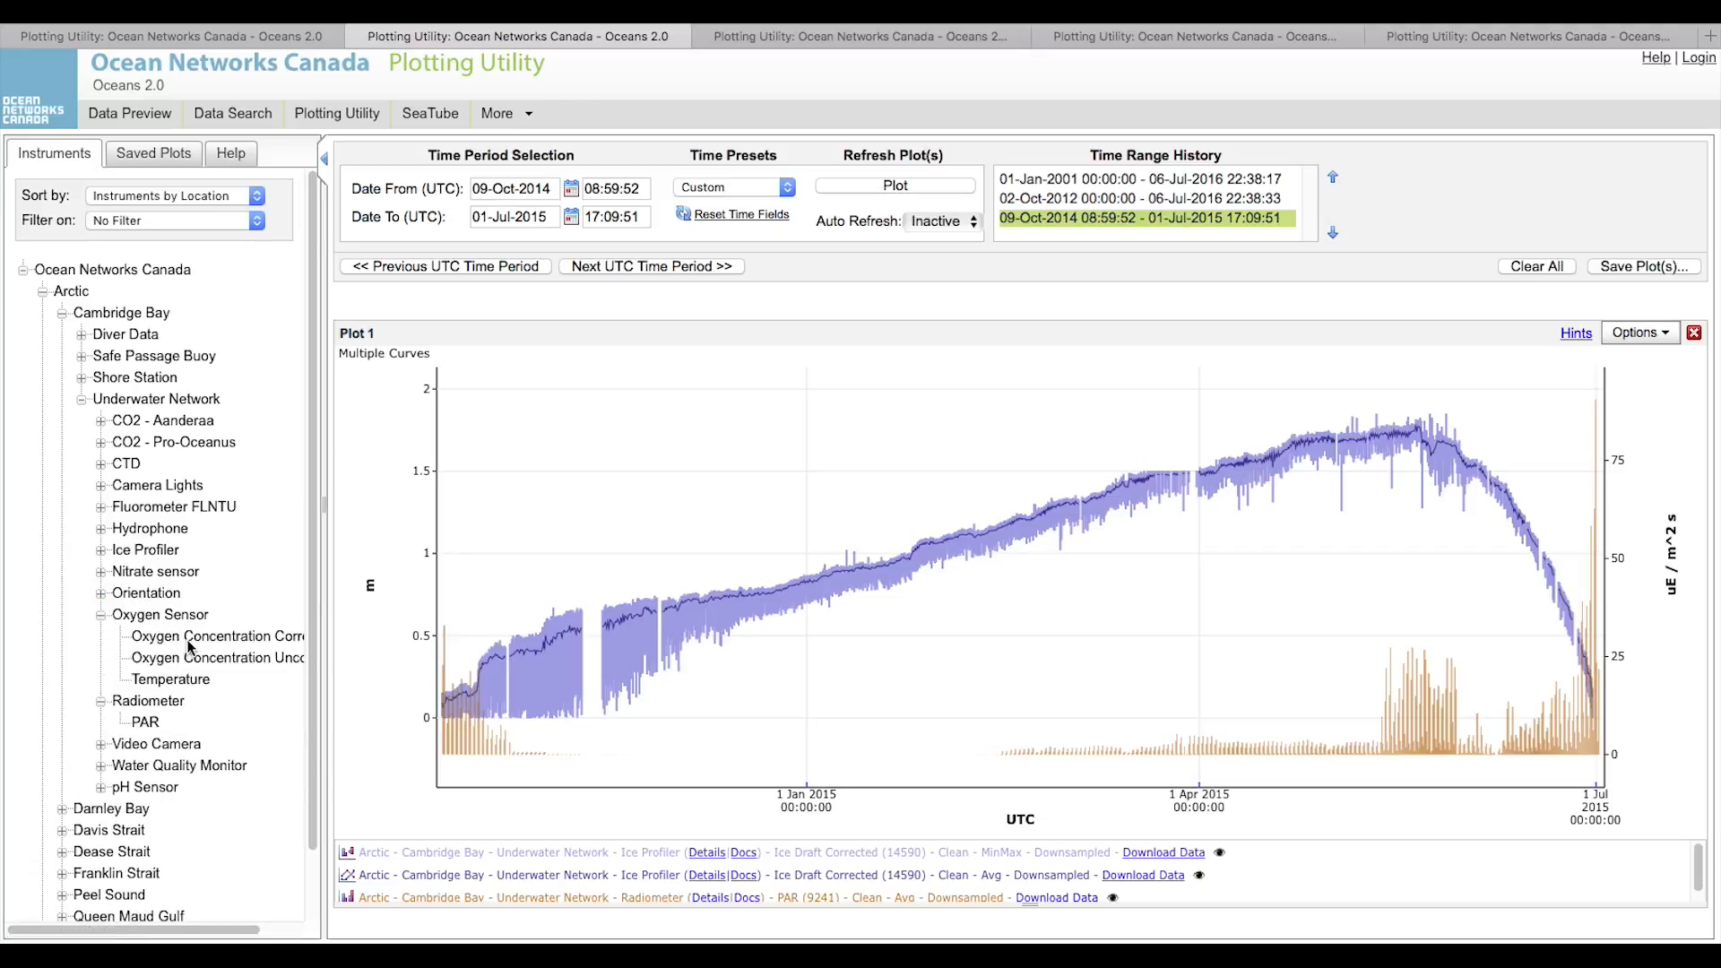
# Step: Switch to the third Plotting Utility page and examine the oxygen curve's values from late 2013 through summer 2014
pyautogui.click(928, 38)
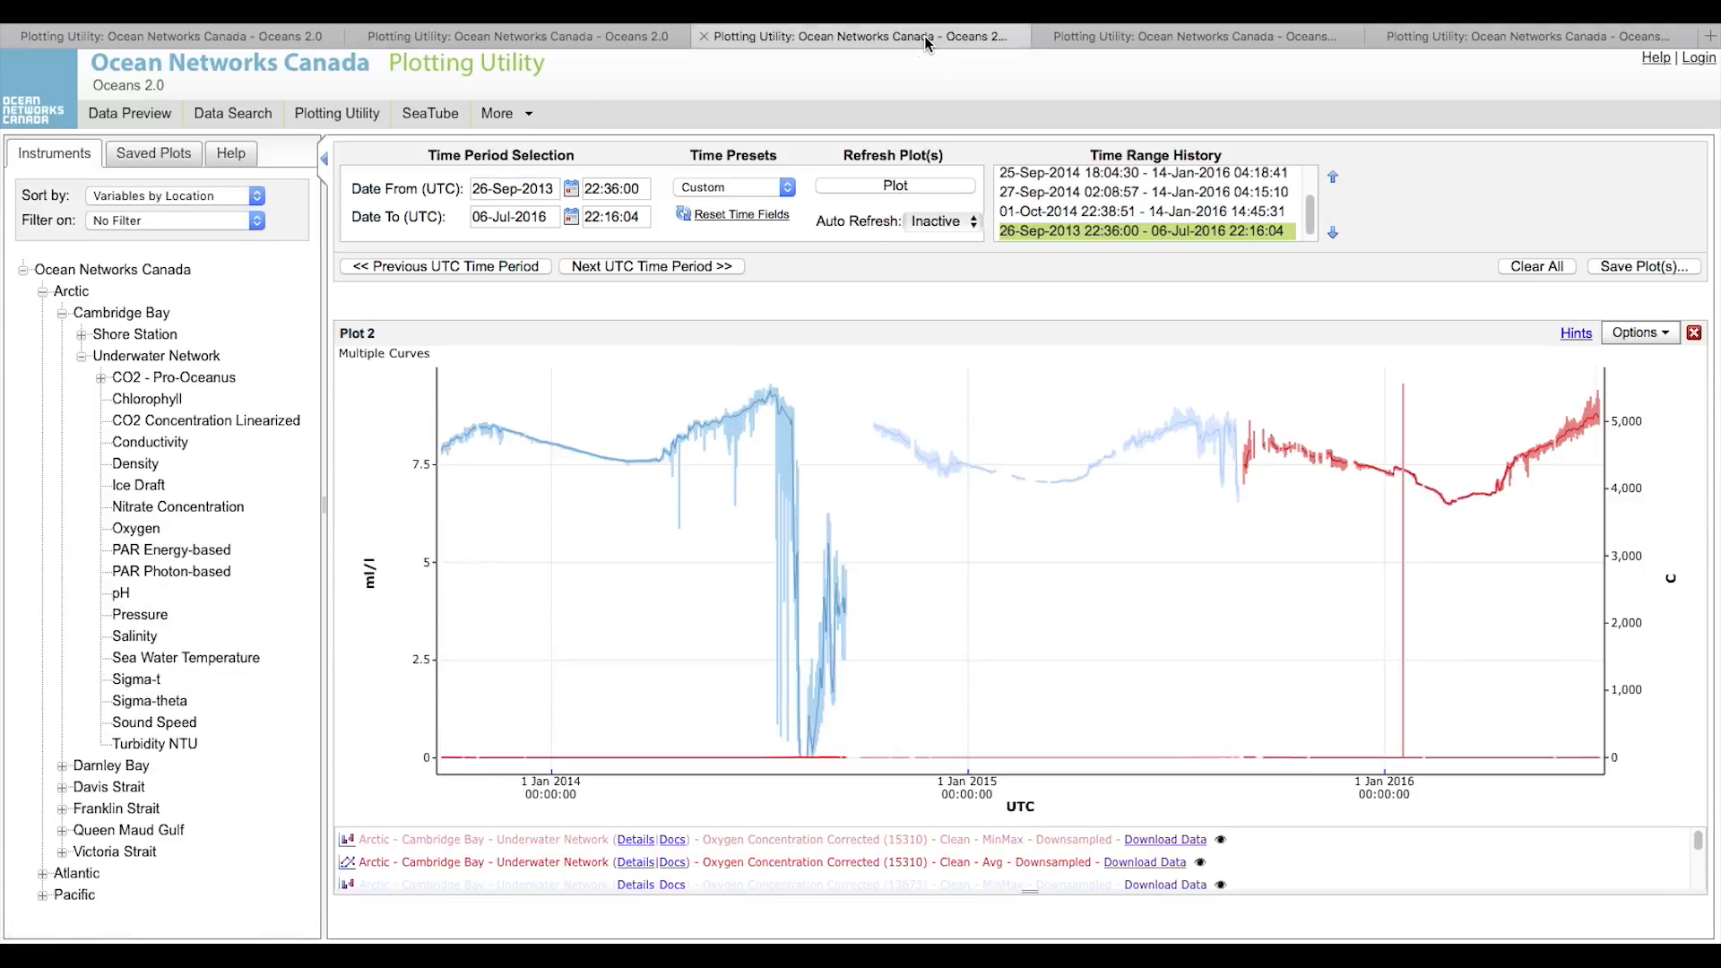
pyautogui.moveTo(771, 397)
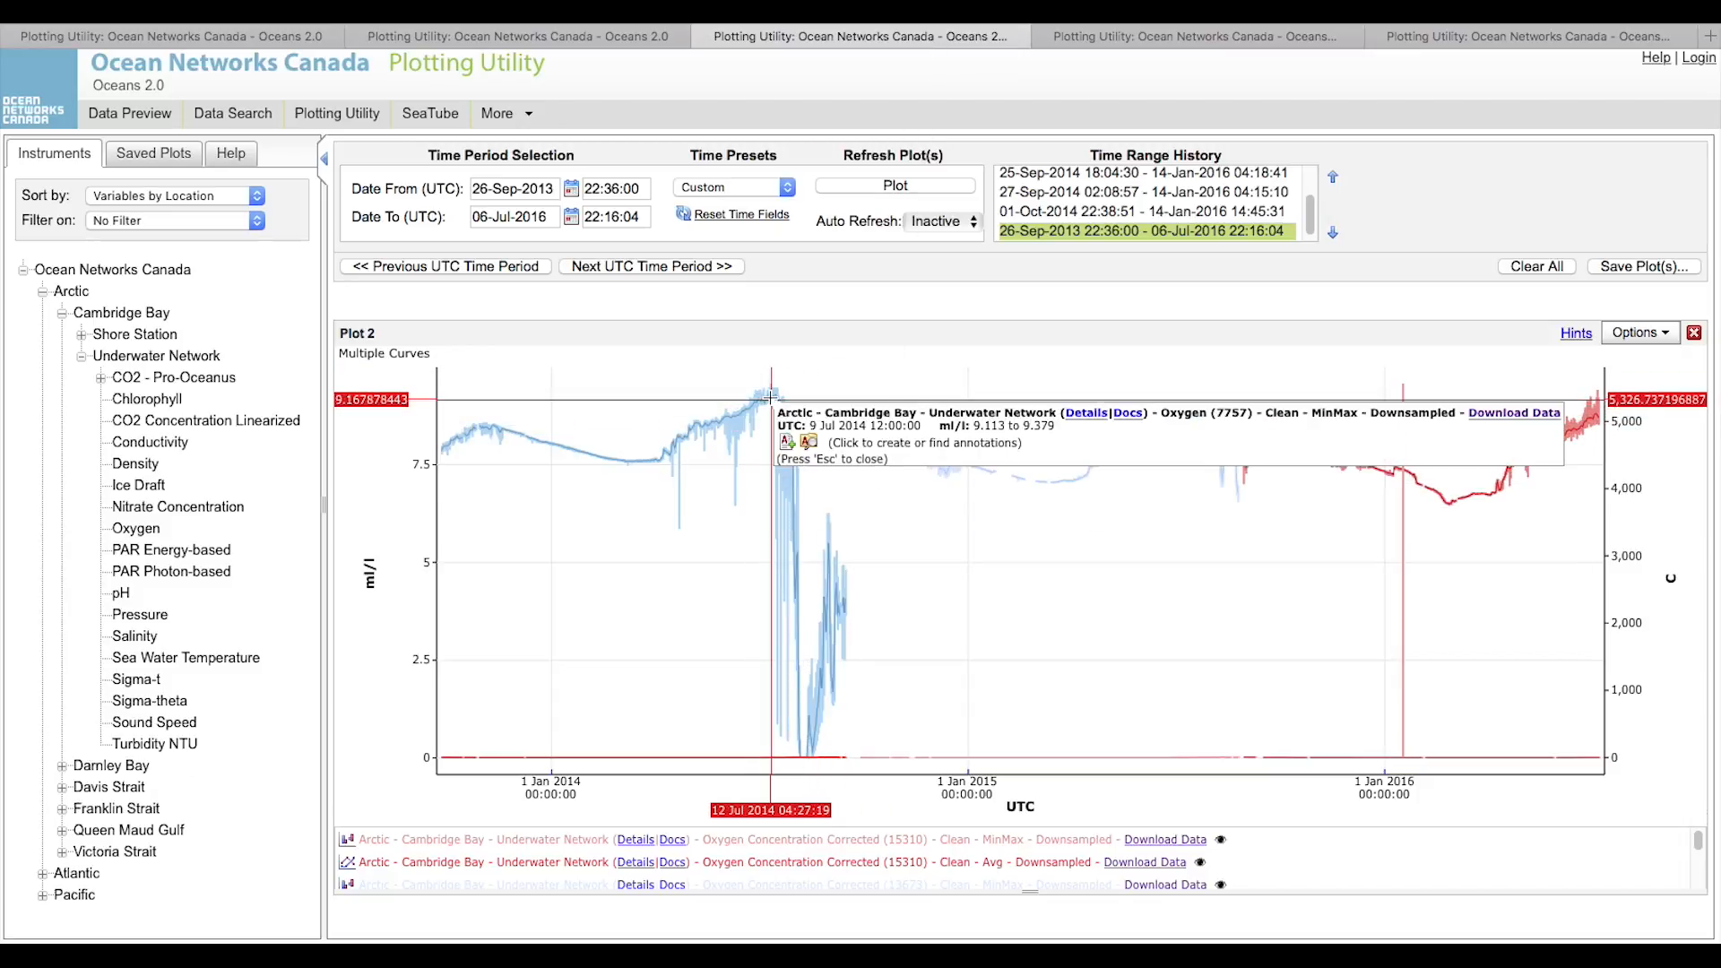
pyautogui.moveTo(478, 431)
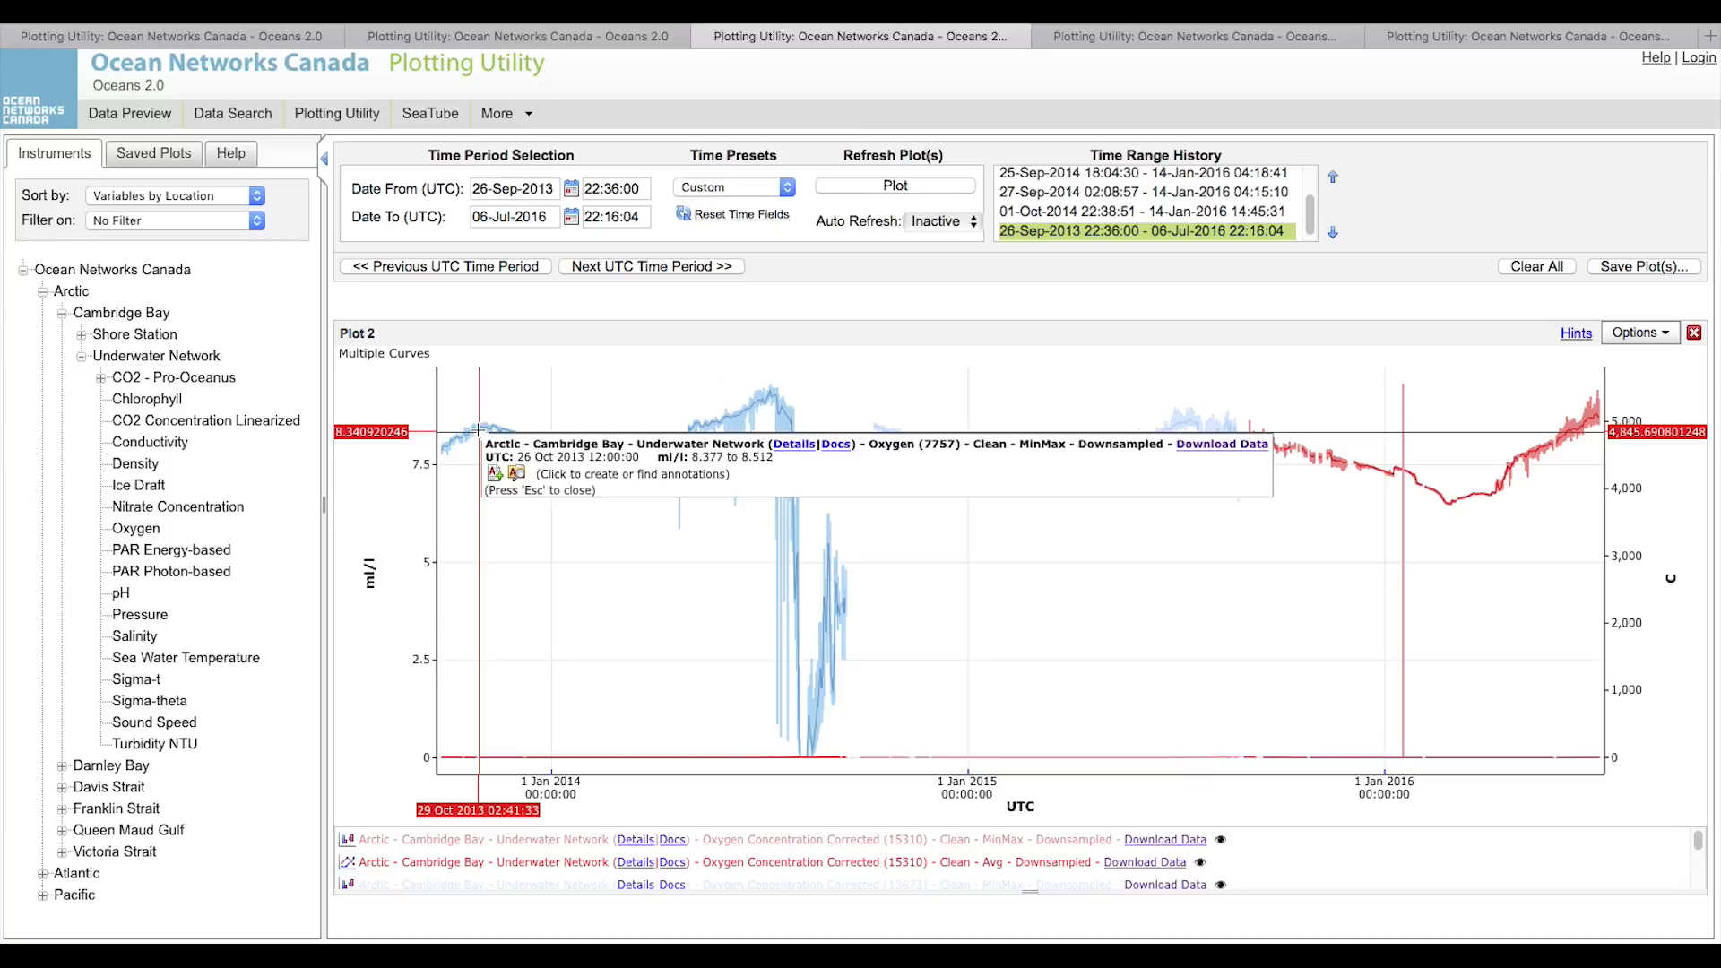
pyautogui.moveTo(809, 726)
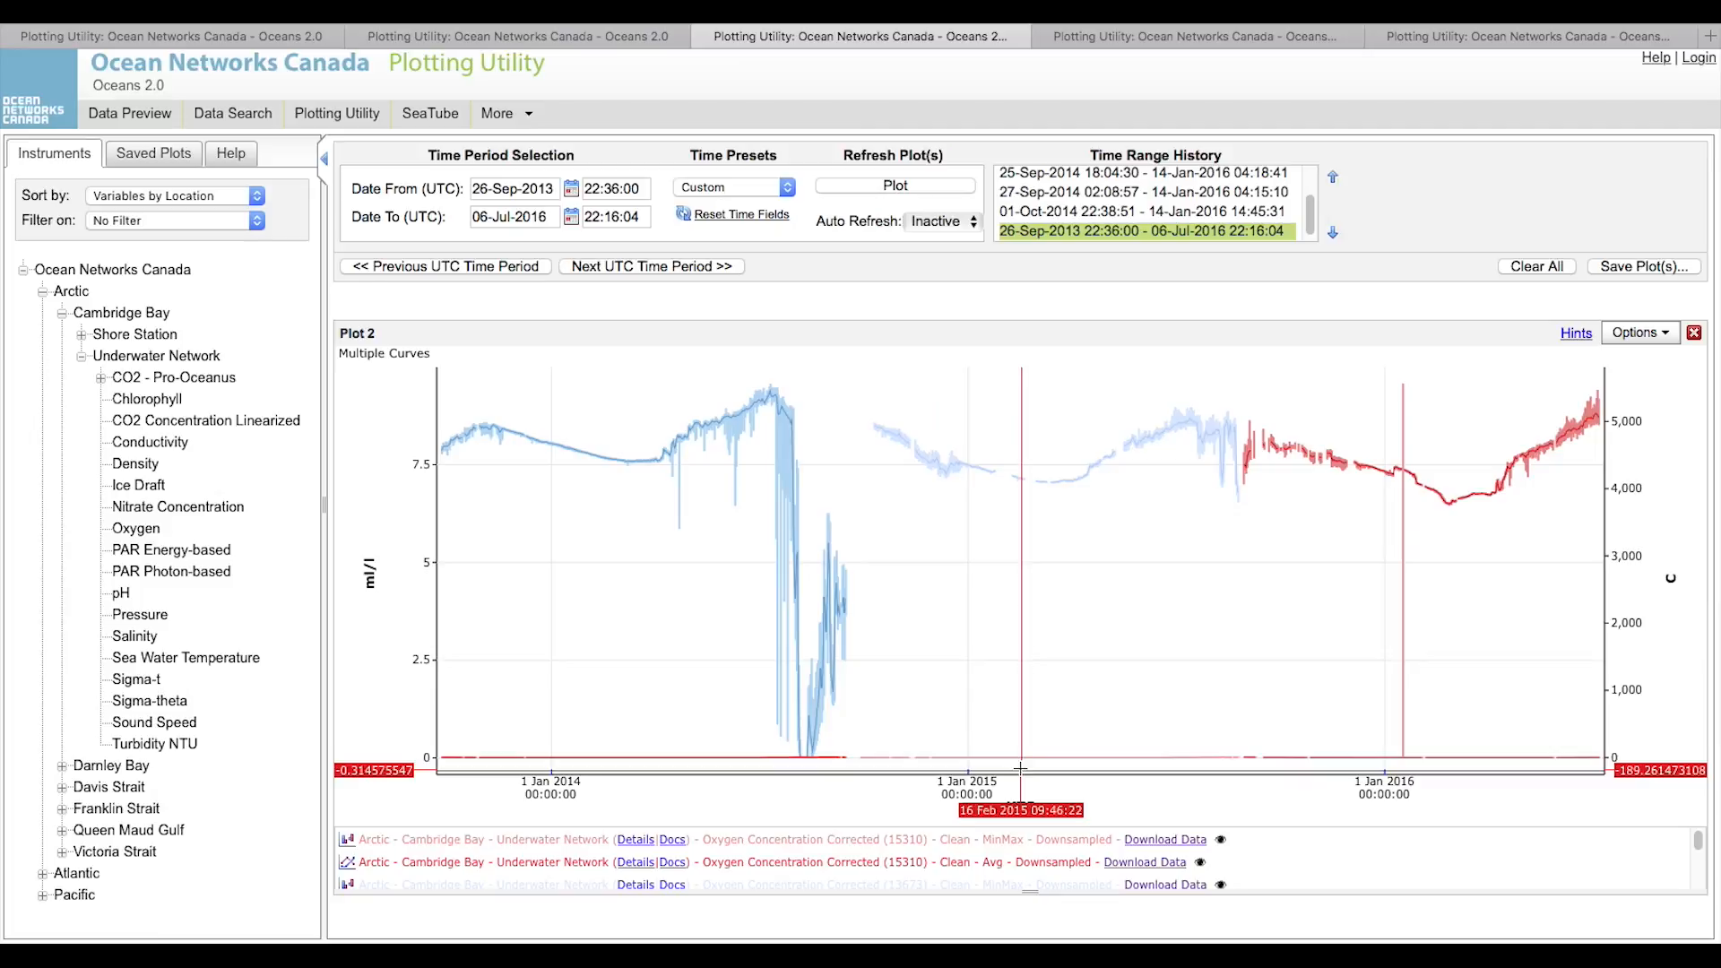
# Step: Set Plot 2's right temperature axis to a minimum of -2 and a maximum of 10, with Auto Scale off
pyautogui.click(1665, 334)
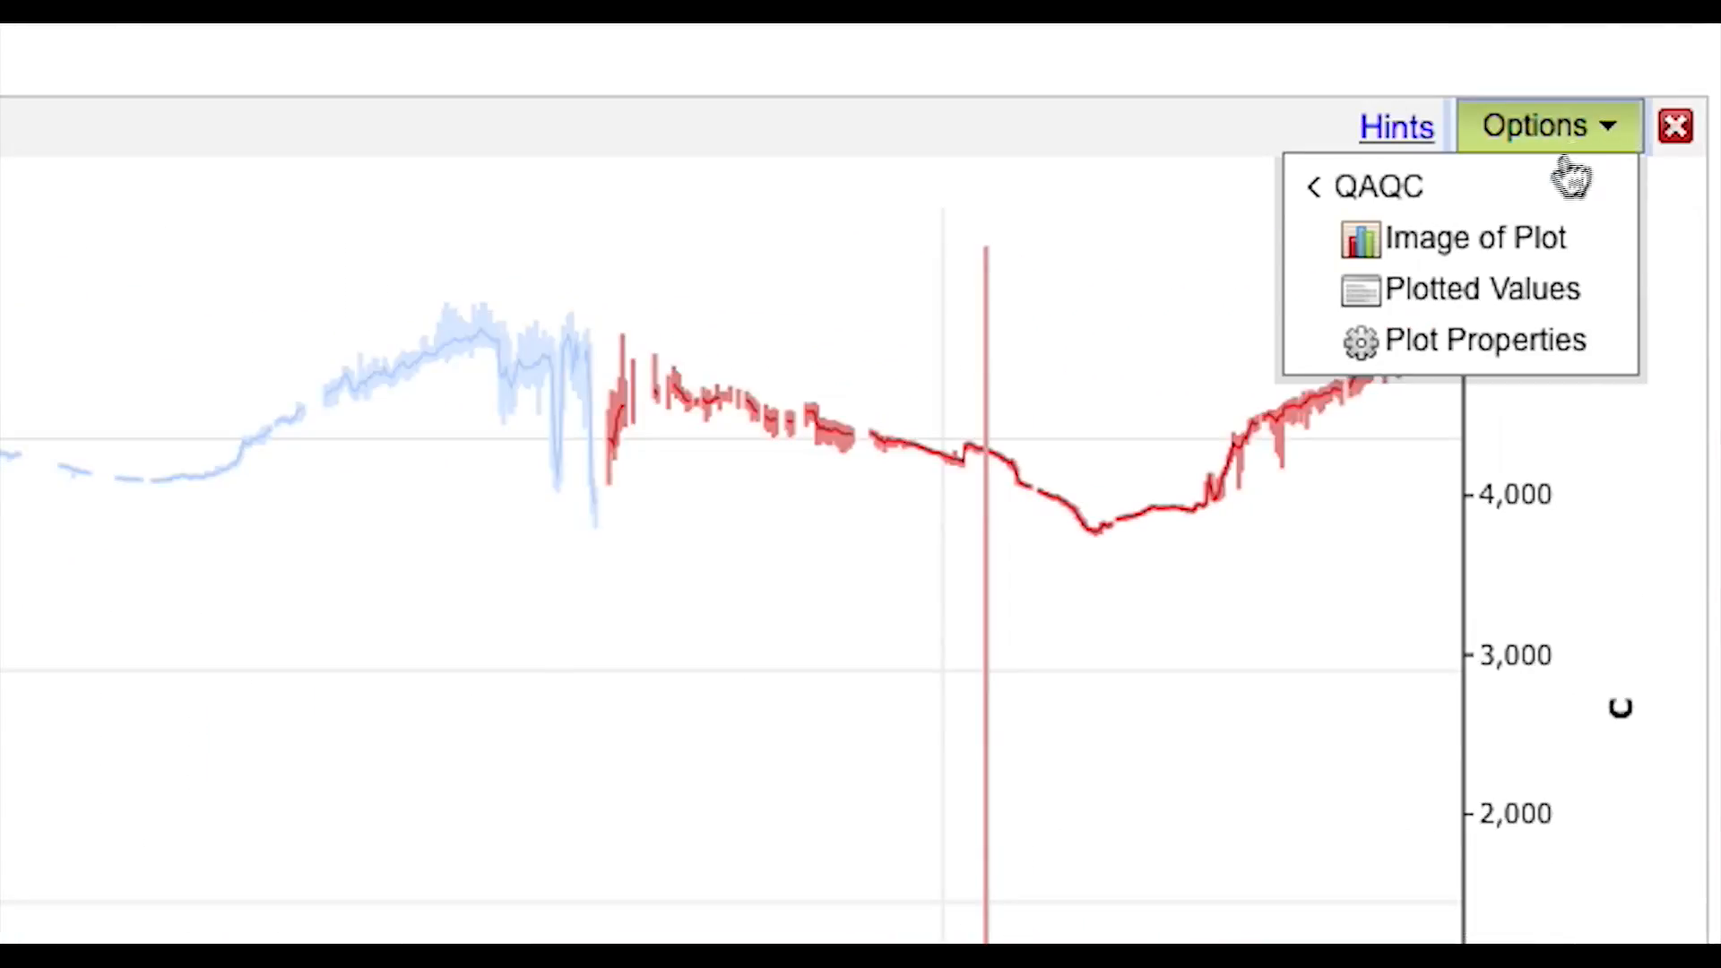
pyautogui.click(1435, 382)
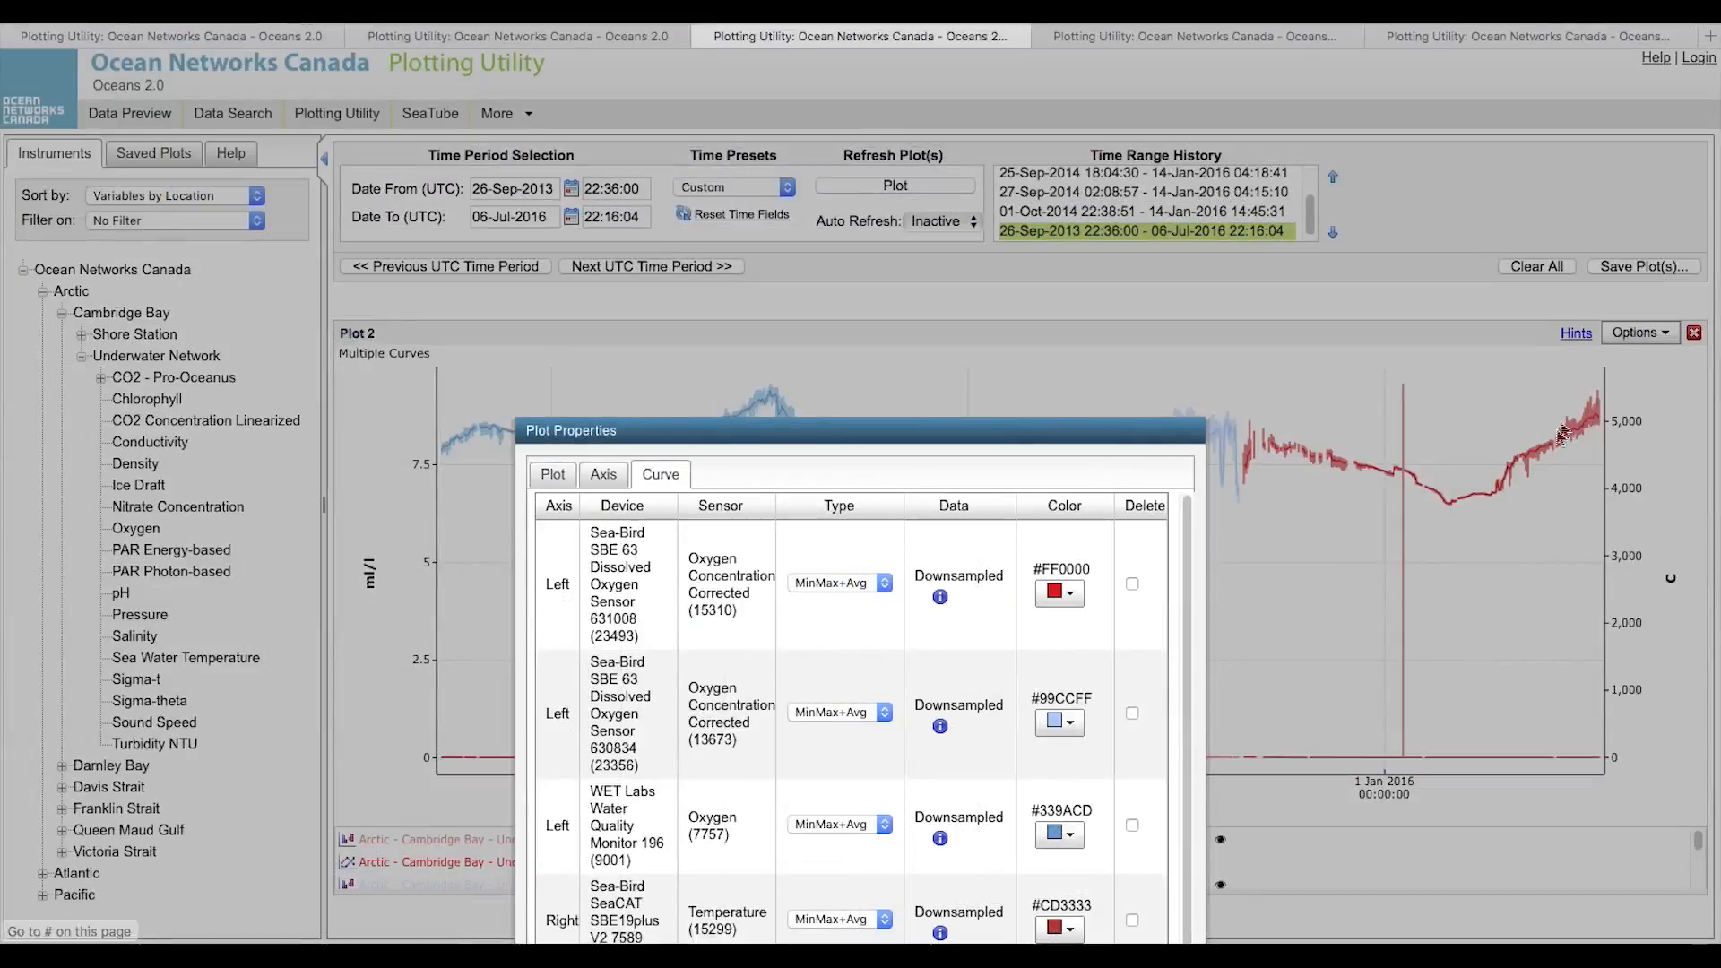
pyautogui.click(1005, 409)
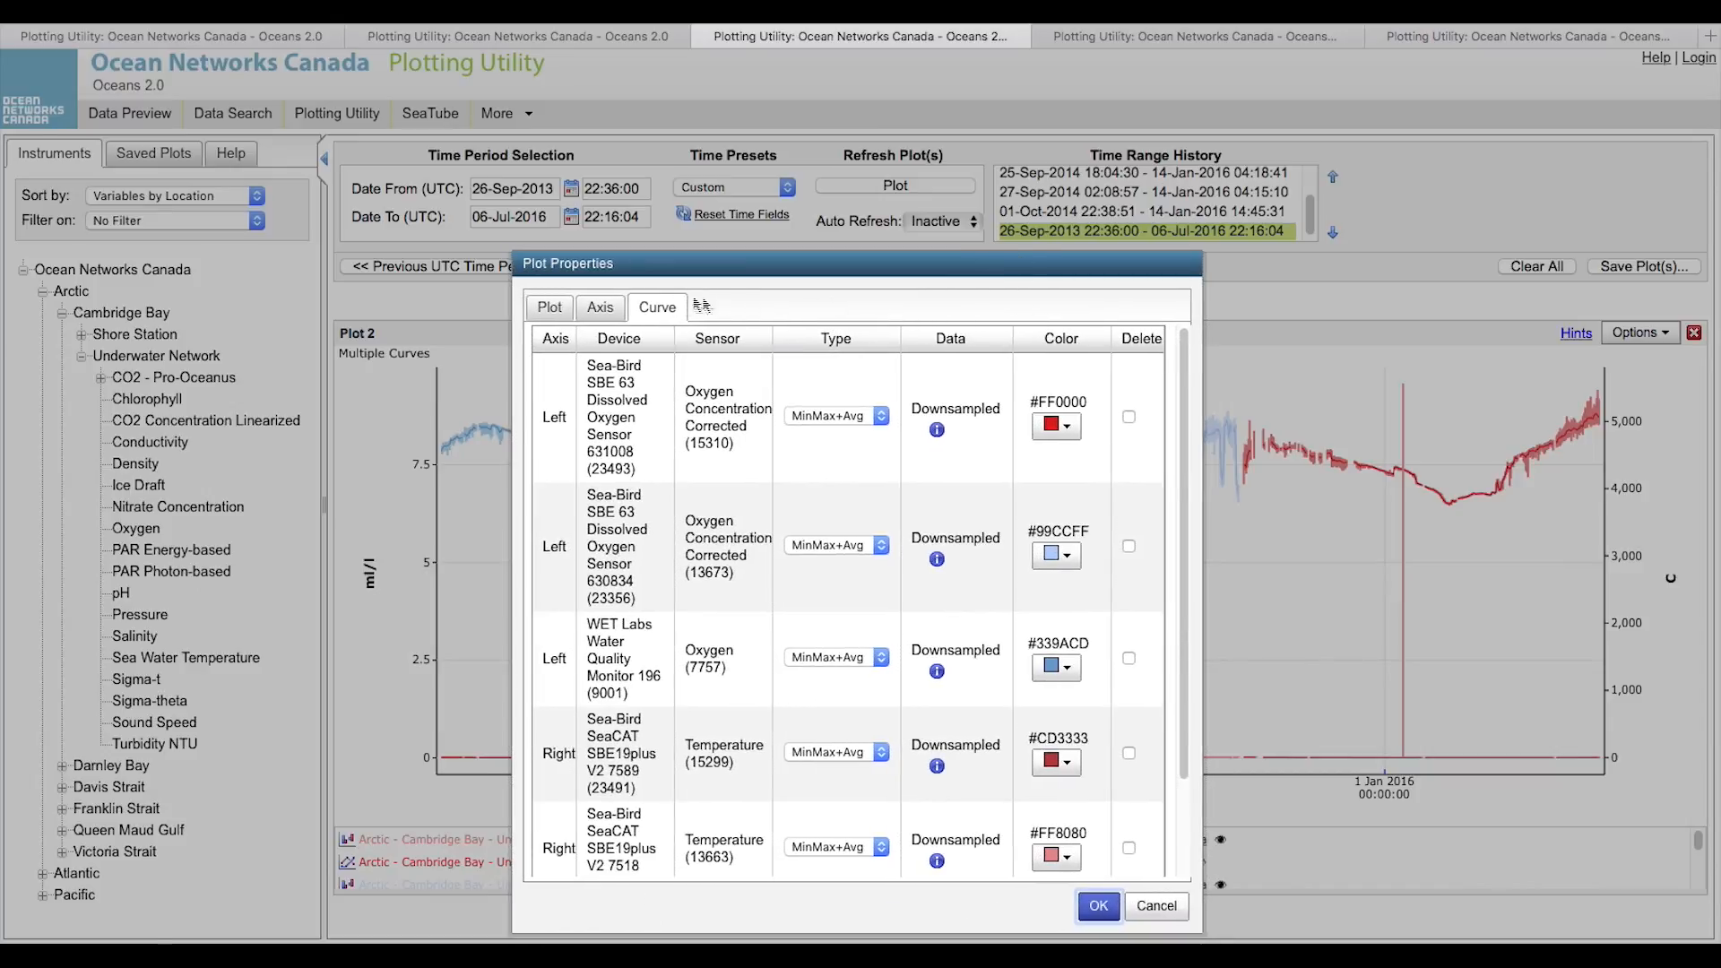
pyautogui.click(613, 309)
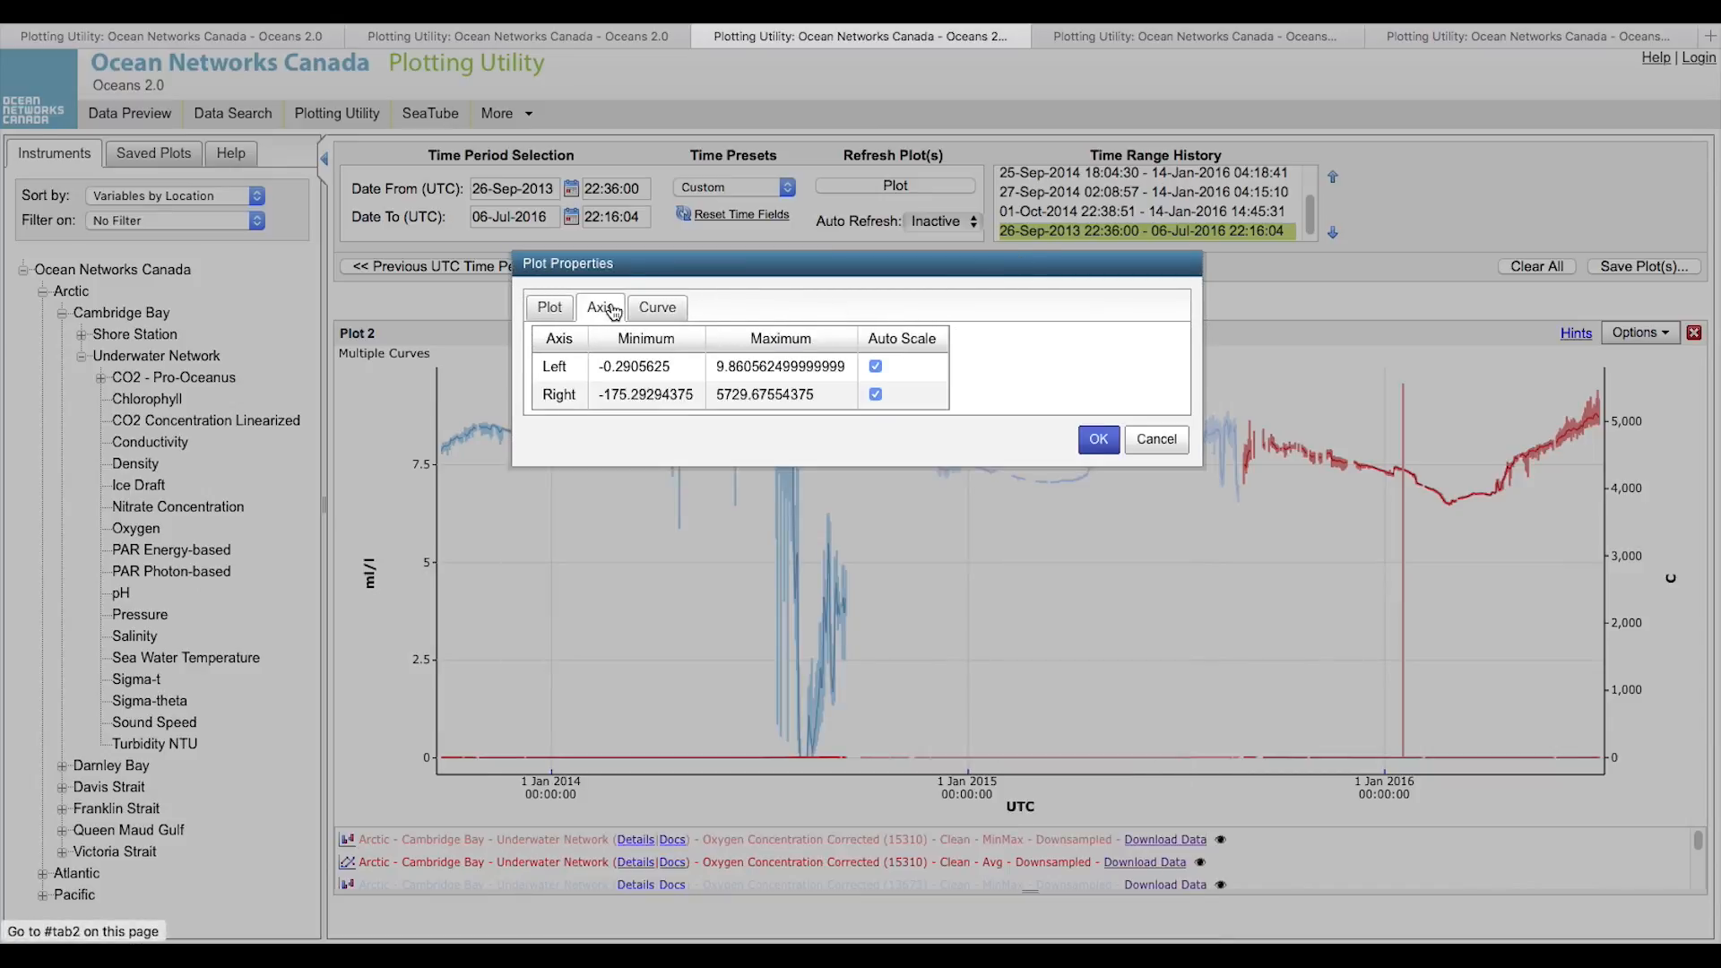
pyautogui.click(632, 399)
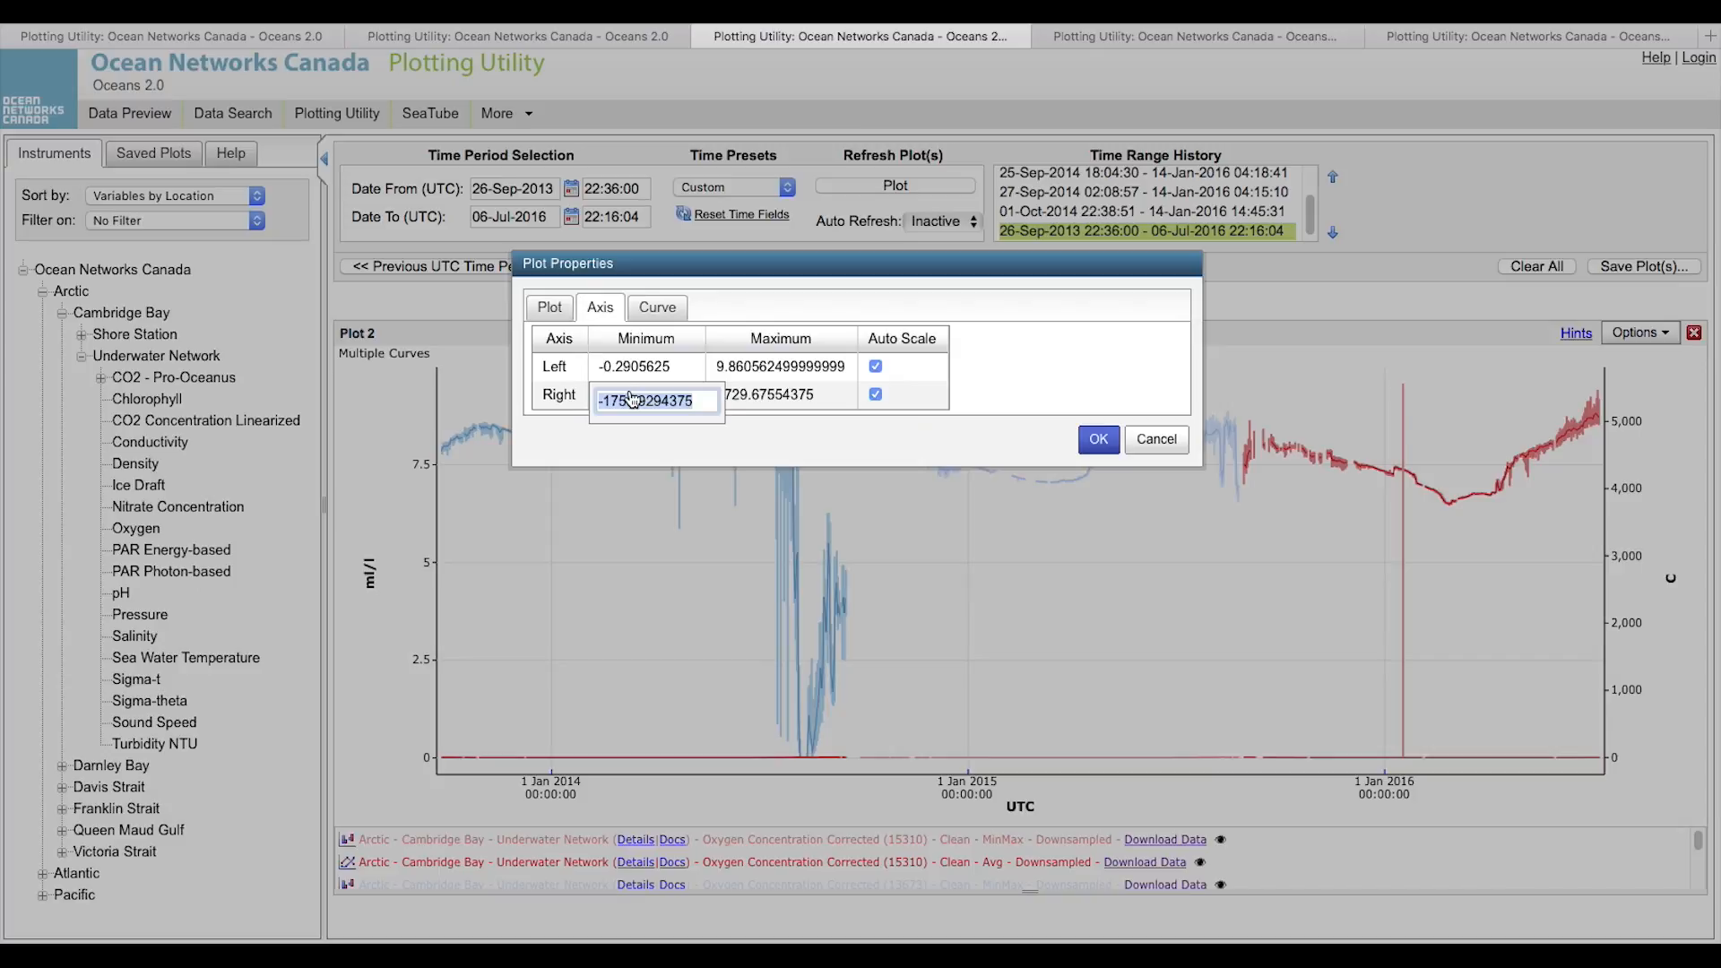
pyautogui.write('-2')
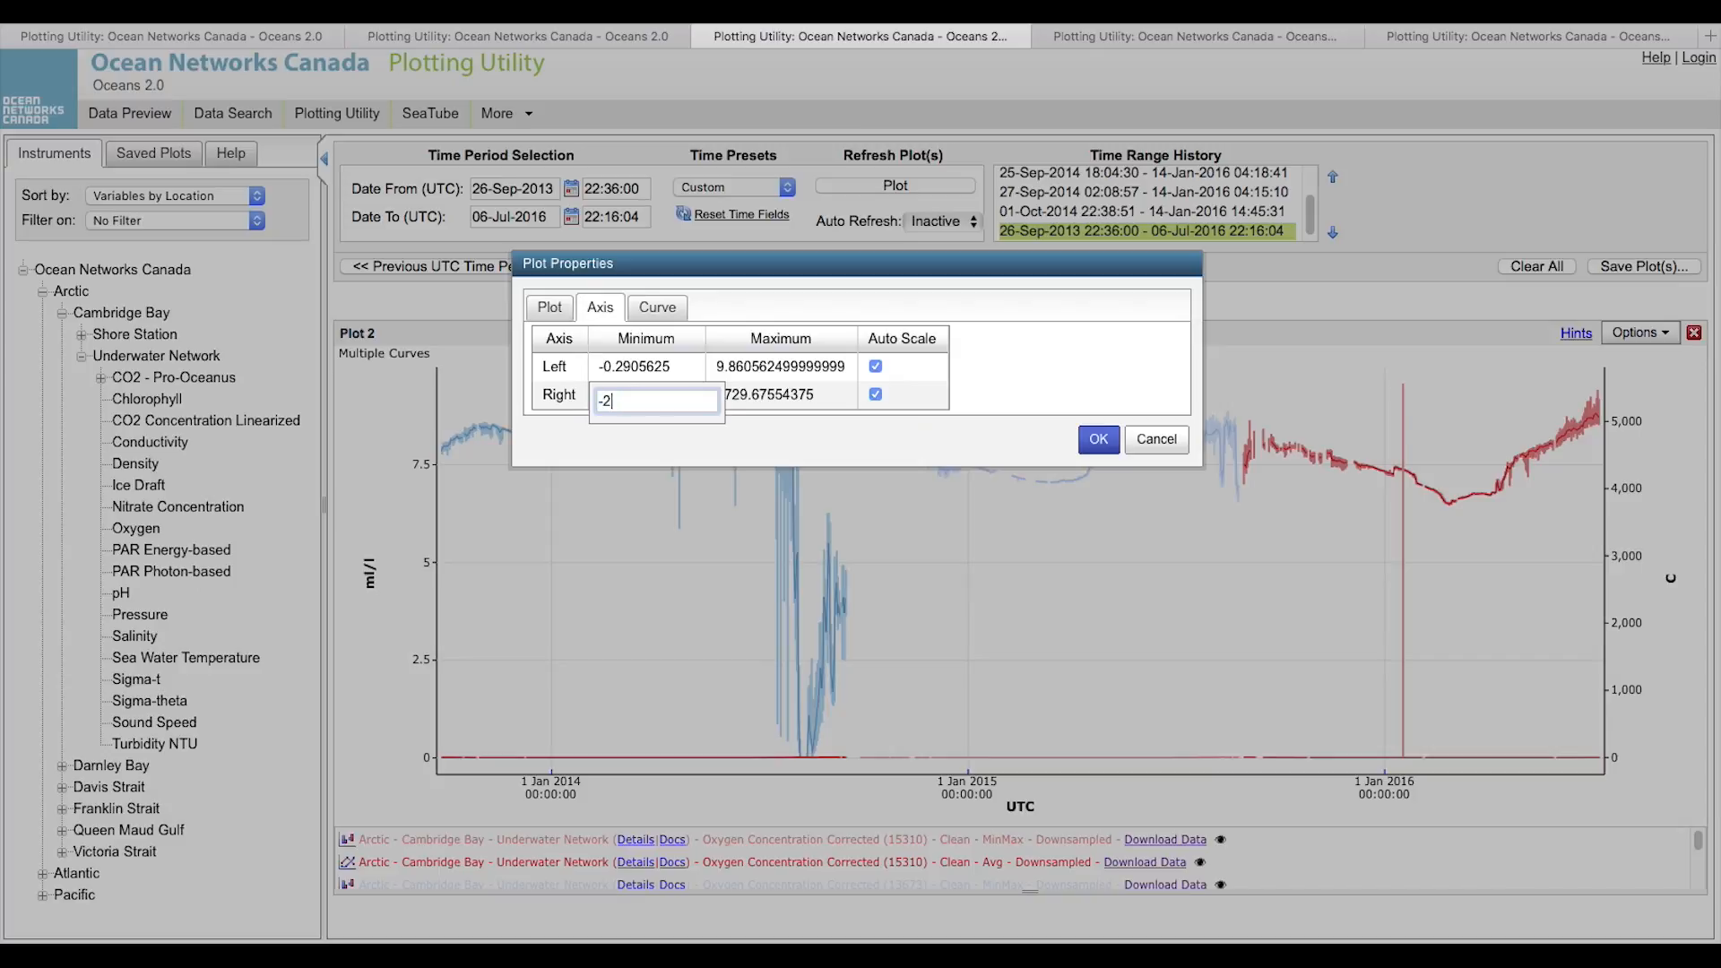
pyautogui.click(768, 401)
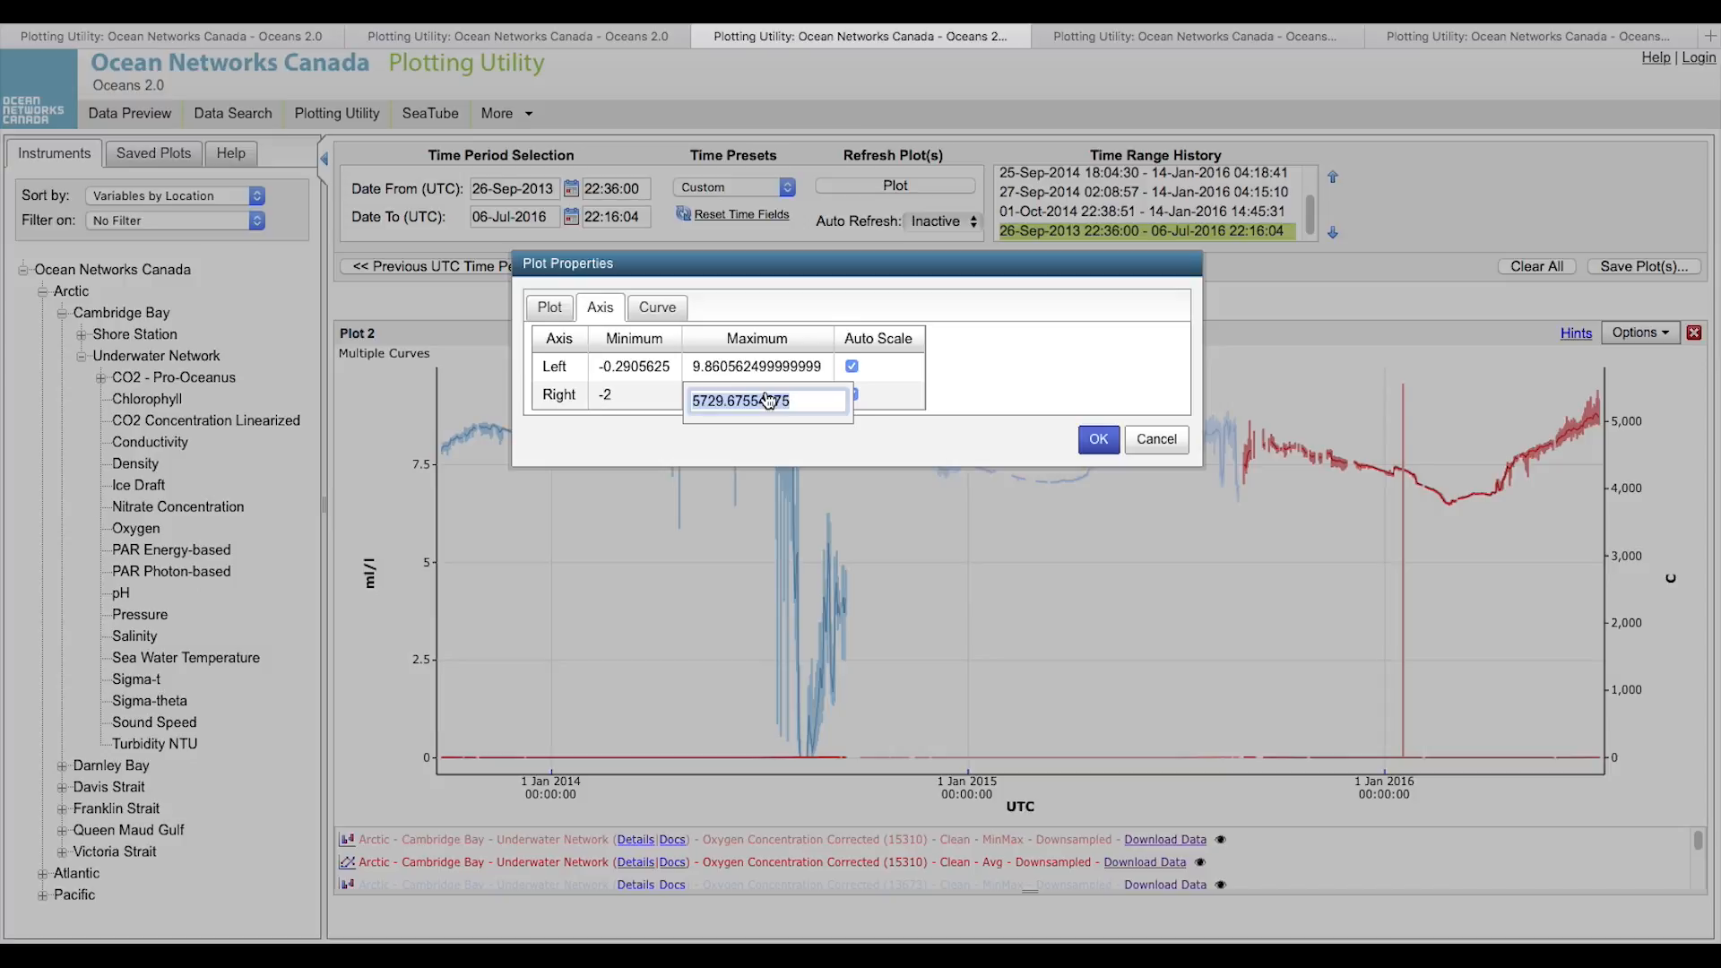
pyautogui.write('10')
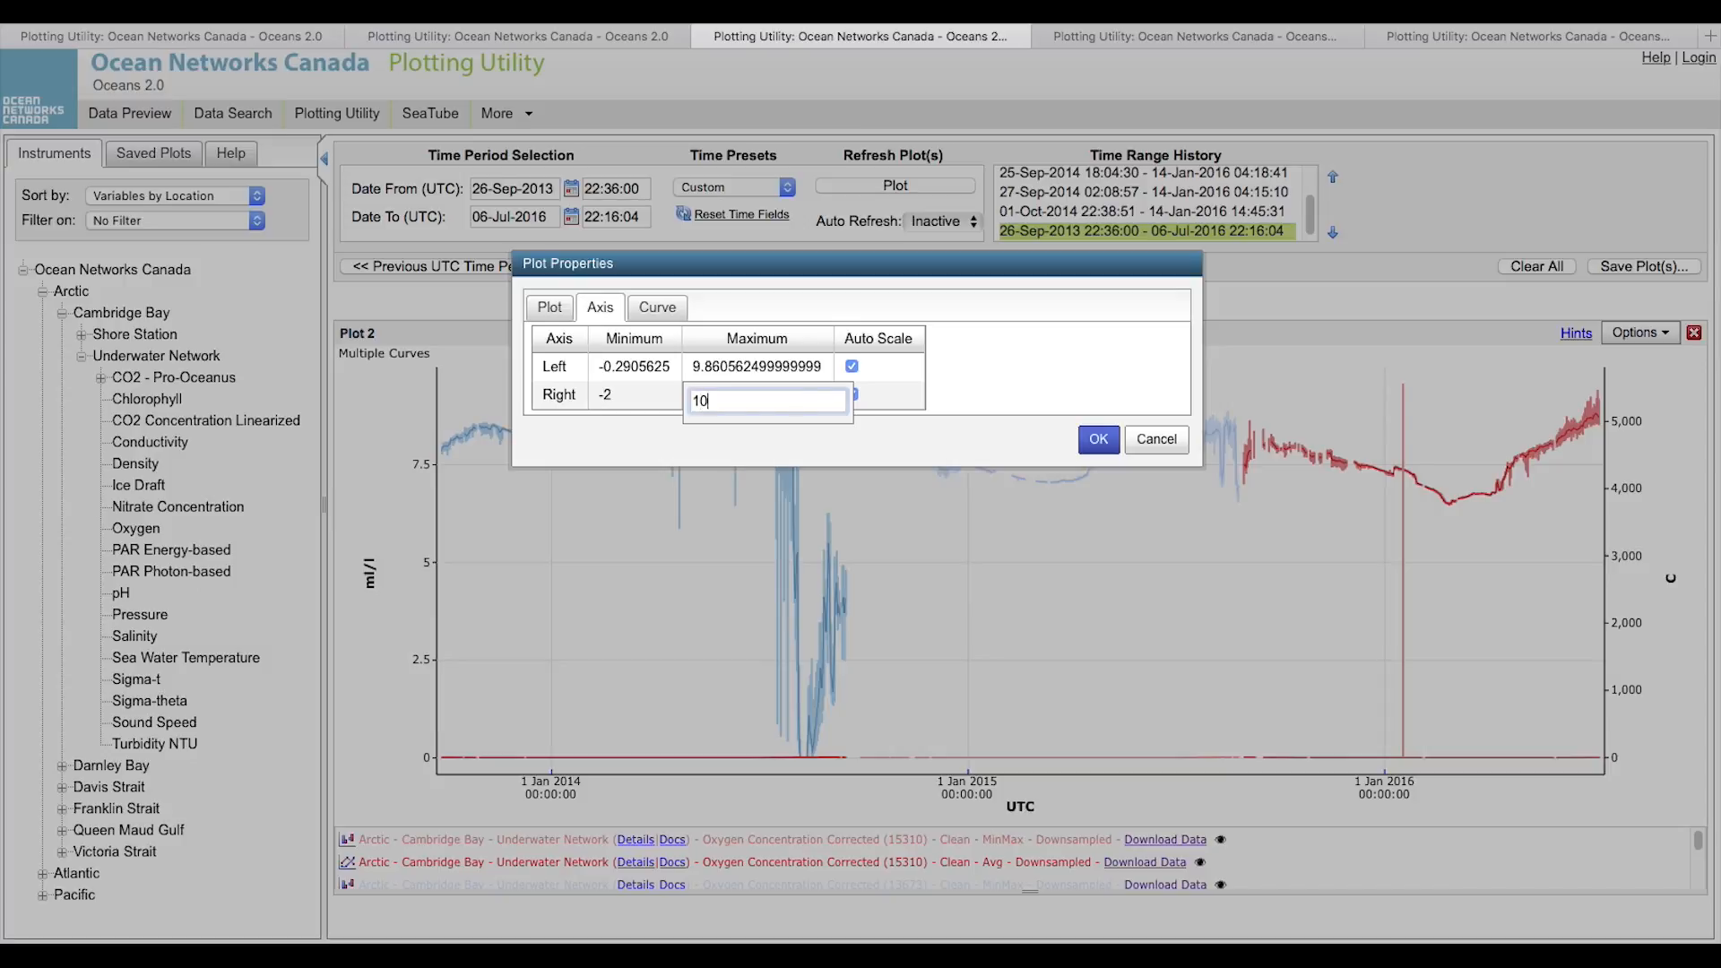
pyautogui.press('Return')
pyautogui.click(852, 395)
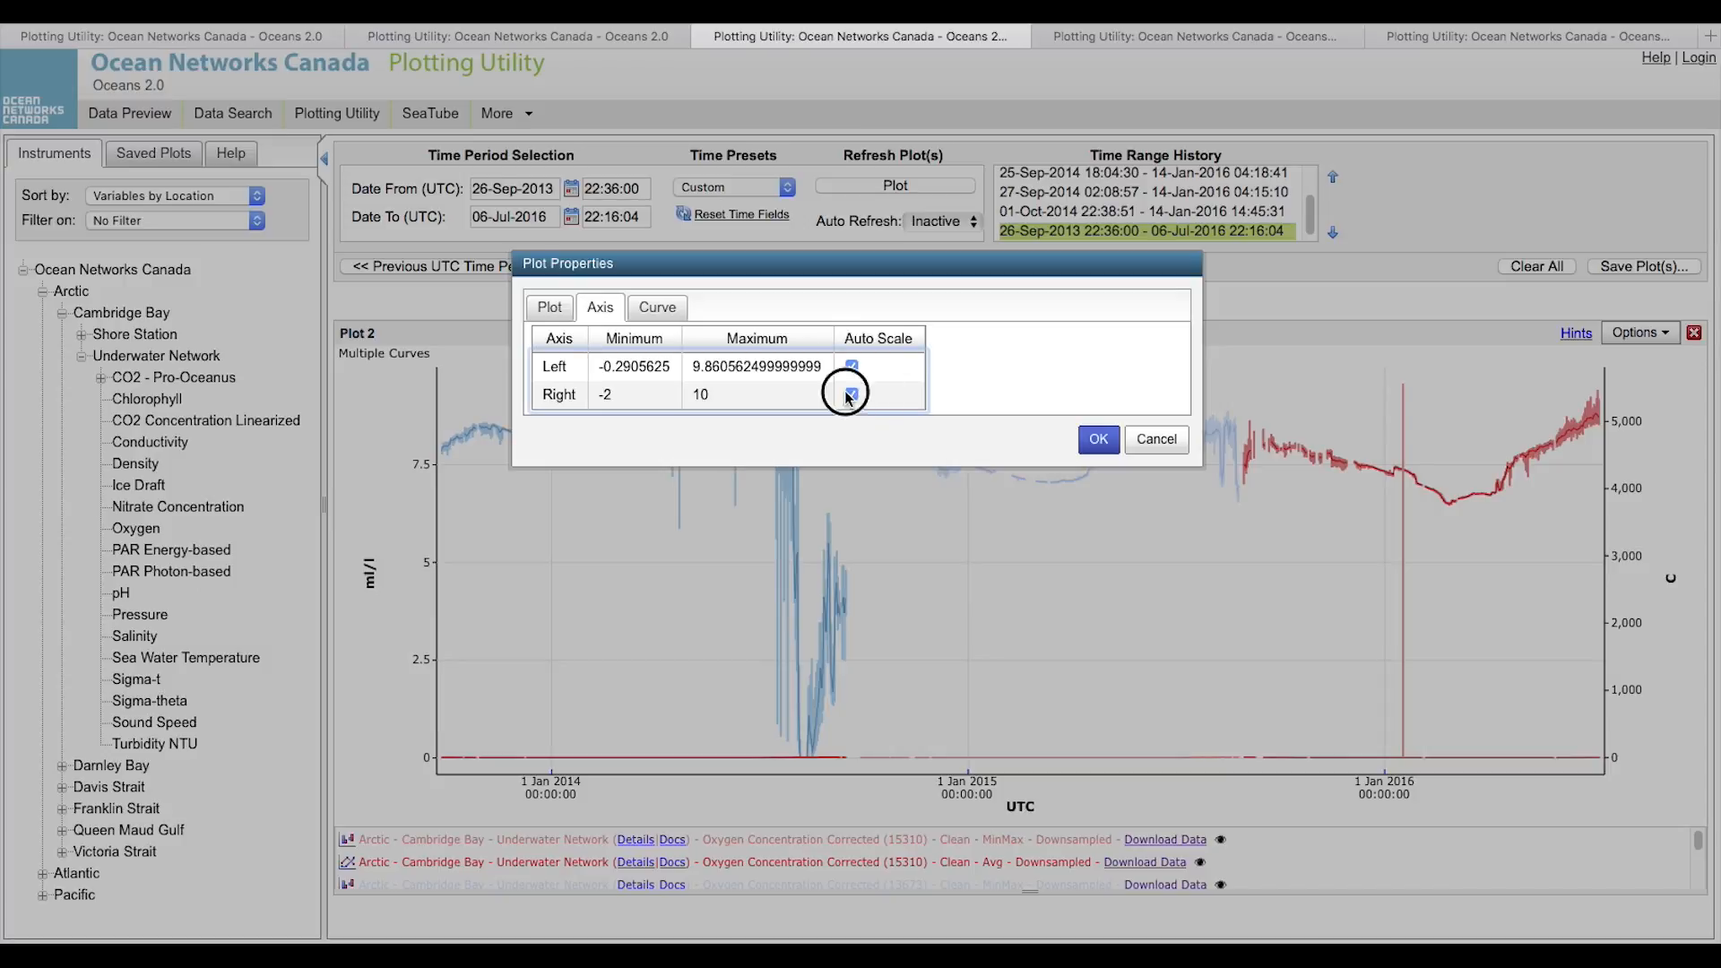
pyautogui.click(1097, 440)
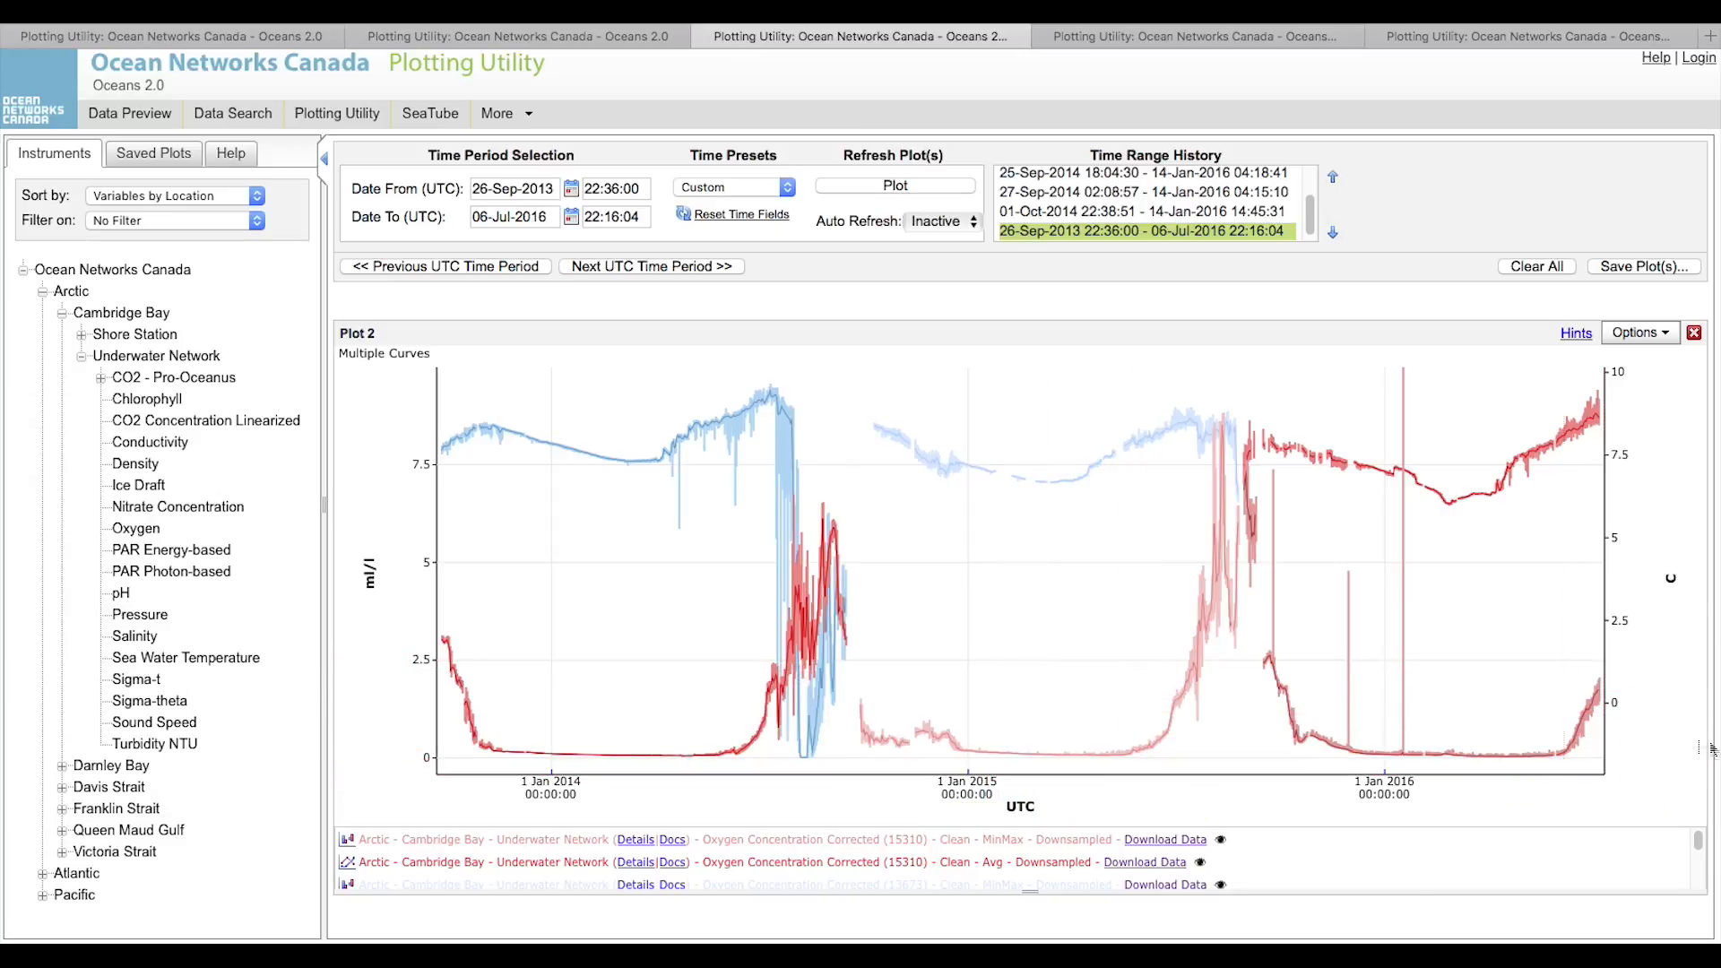
# Step: Check Plot 2's QAQC data options, generate an image of the plot, view its image-saving options, and close the image
pyautogui.click(1671, 334)
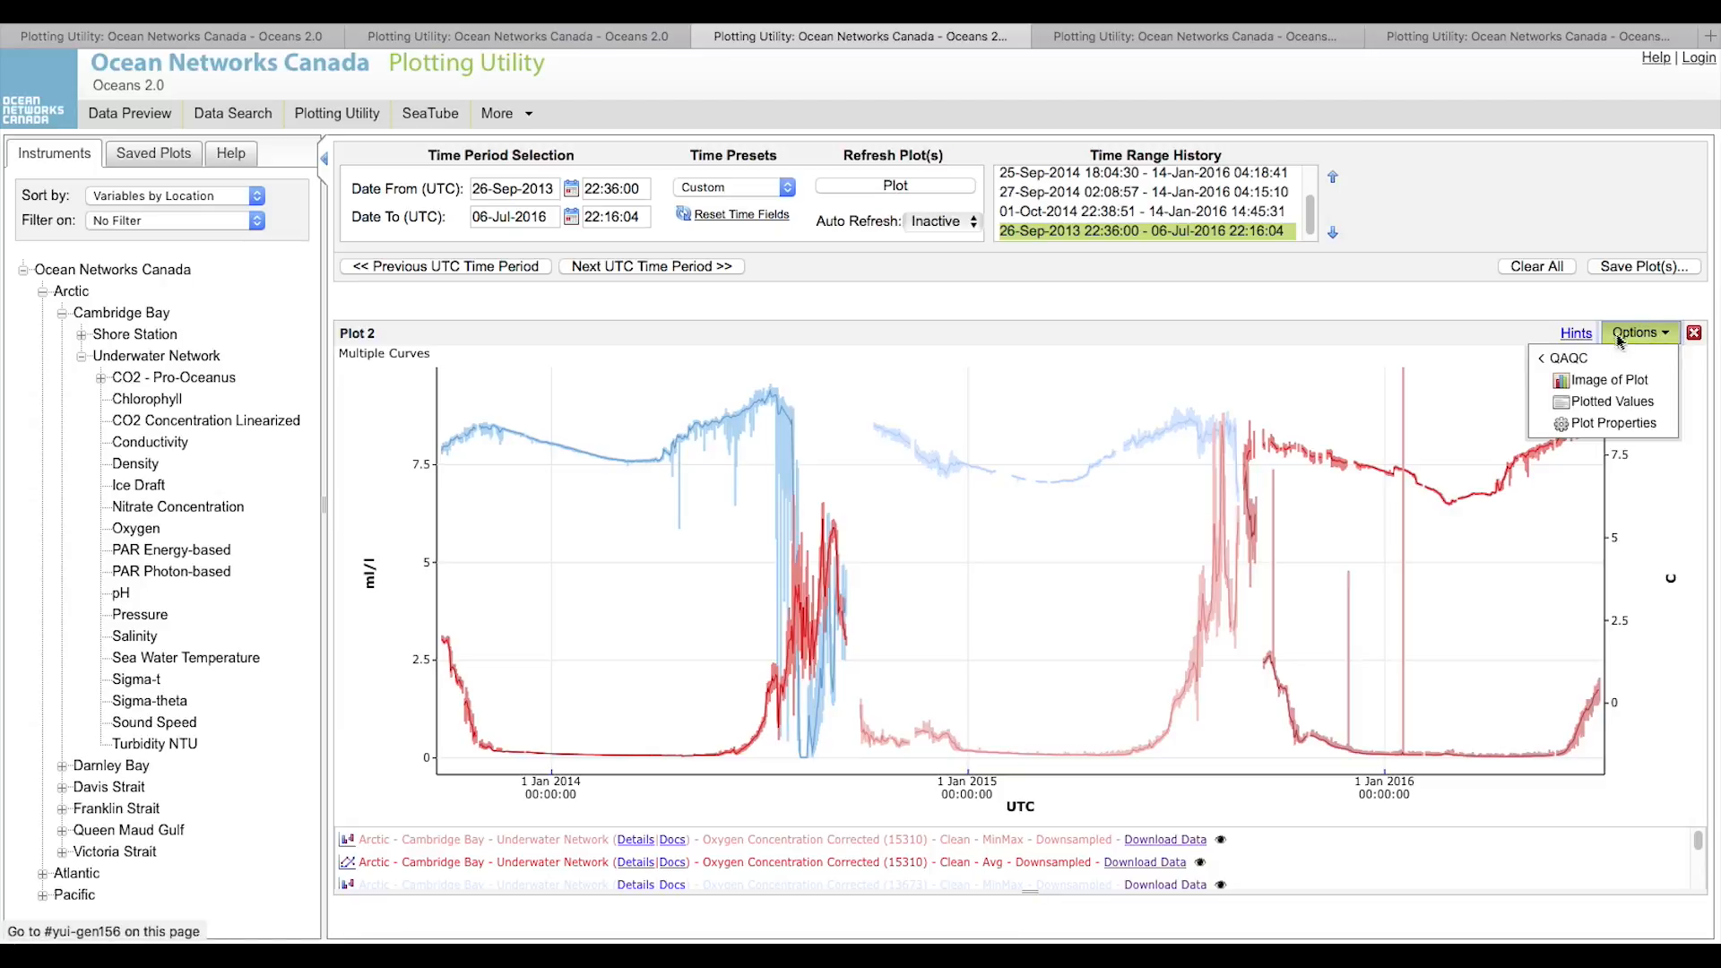
pyautogui.moveTo(1584, 360)
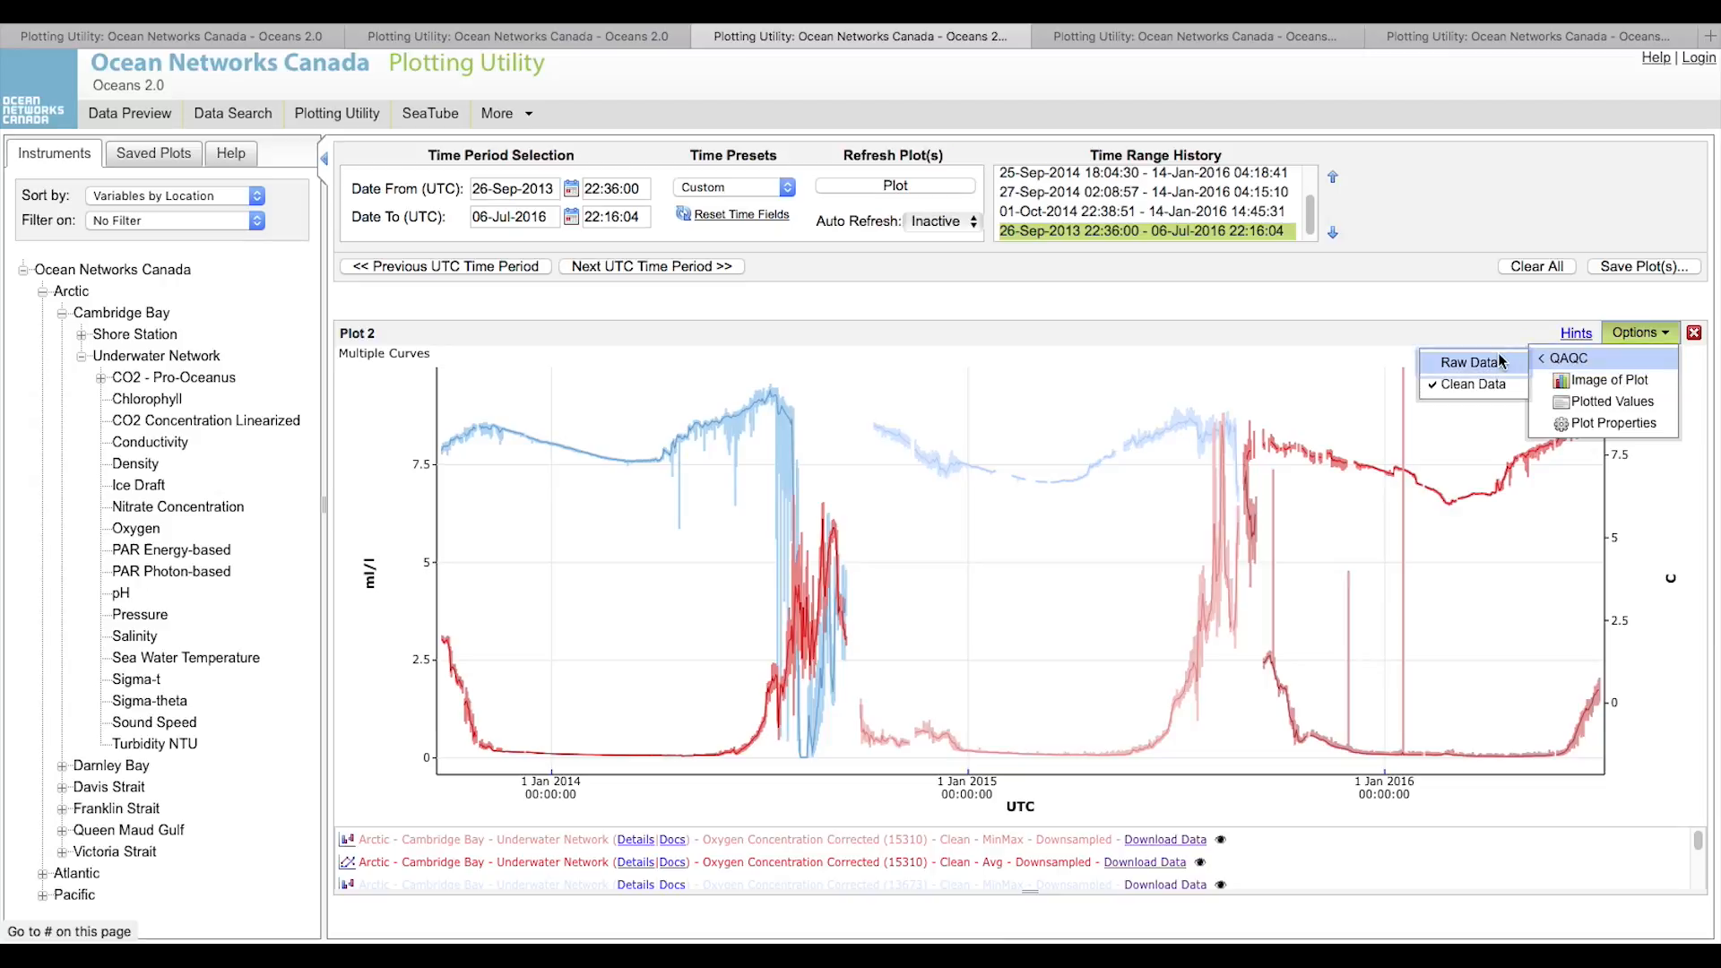
pyautogui.click(1581, 384)
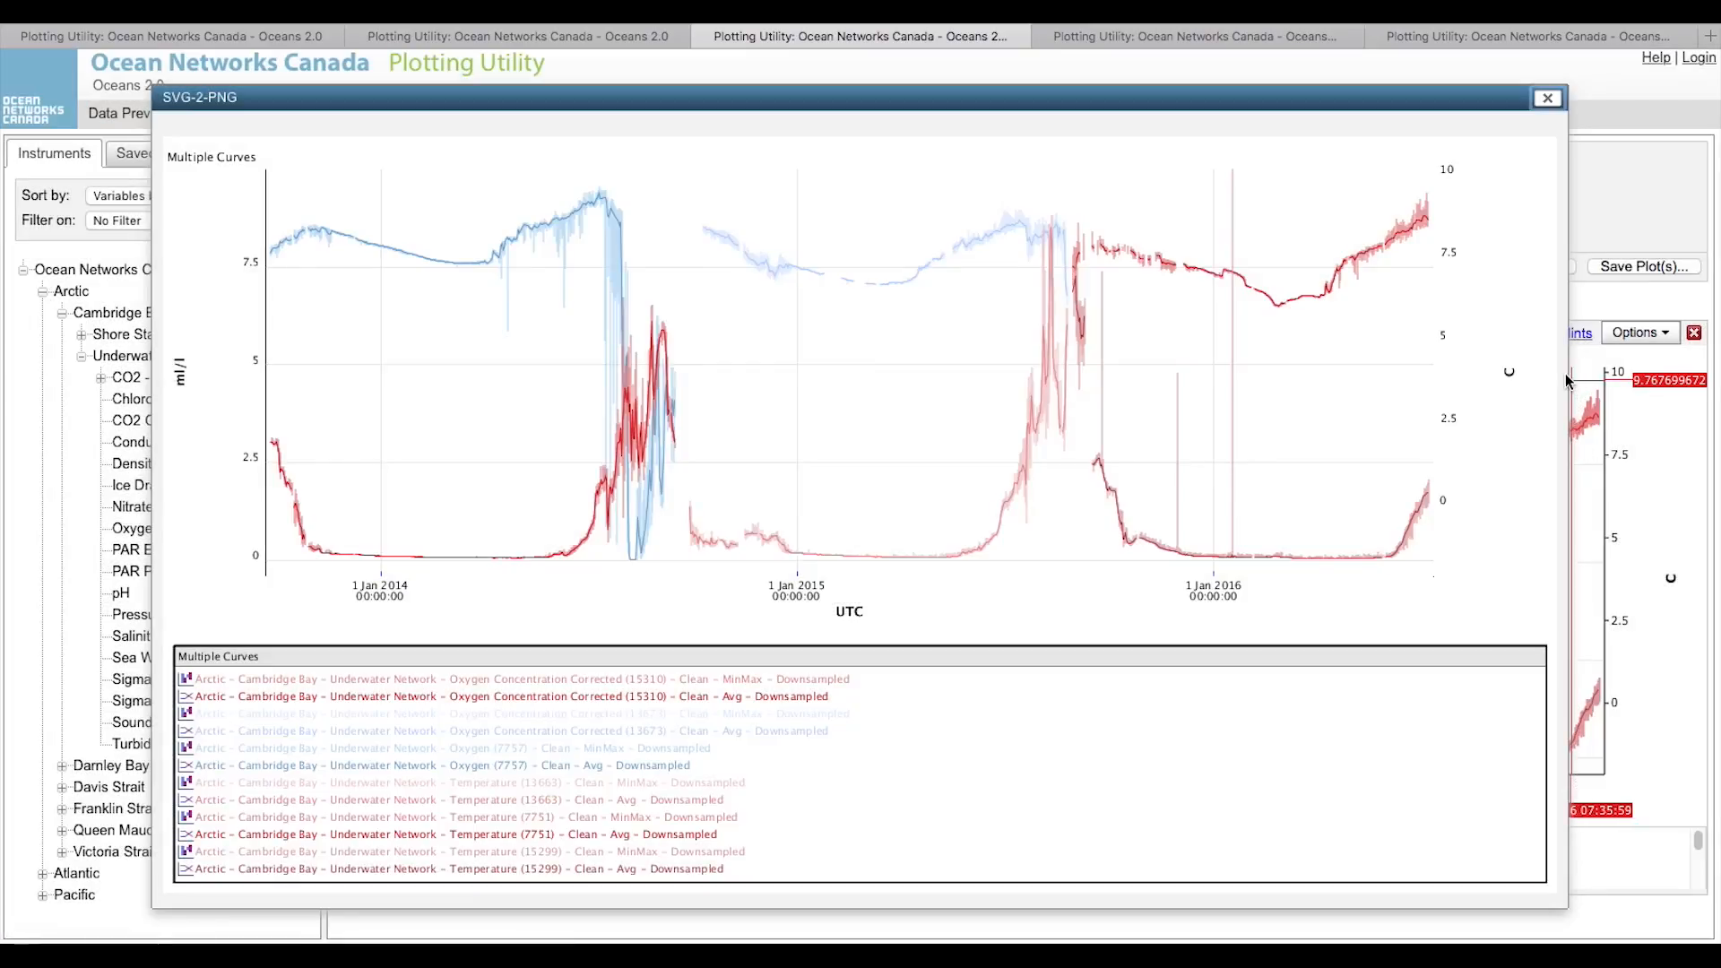
pyautogui.rightClick(932, 324)
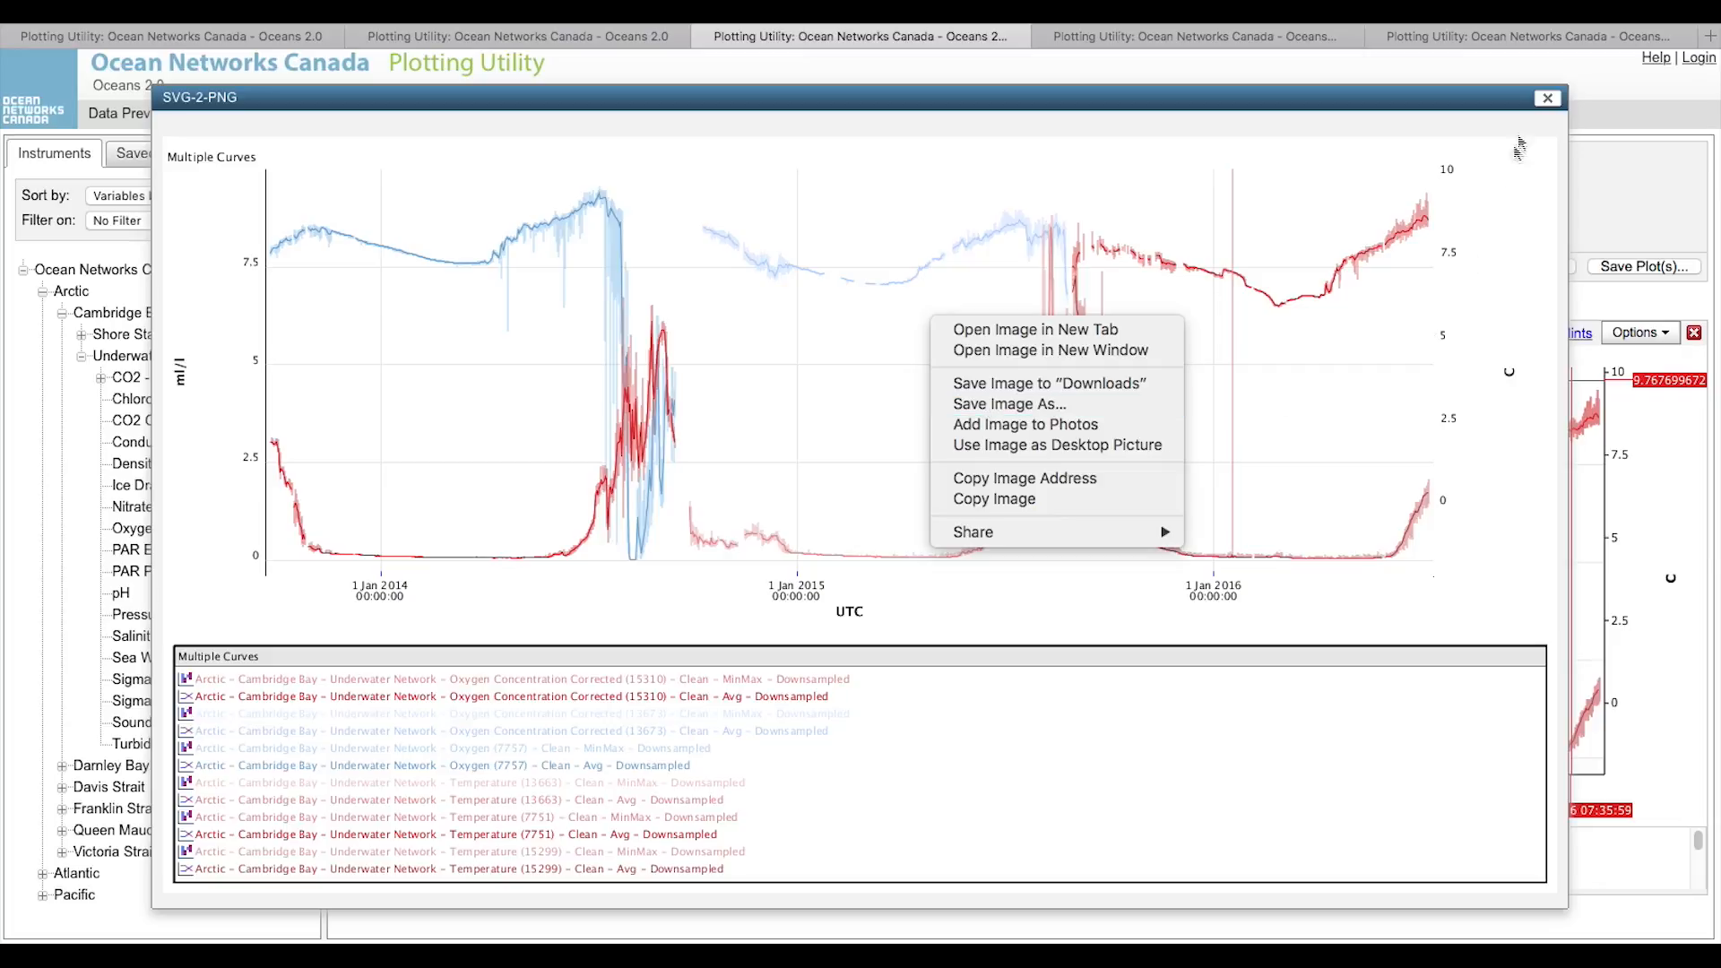
pyautogui.click(1546, 101)
pyautogui.click(1546, 102)
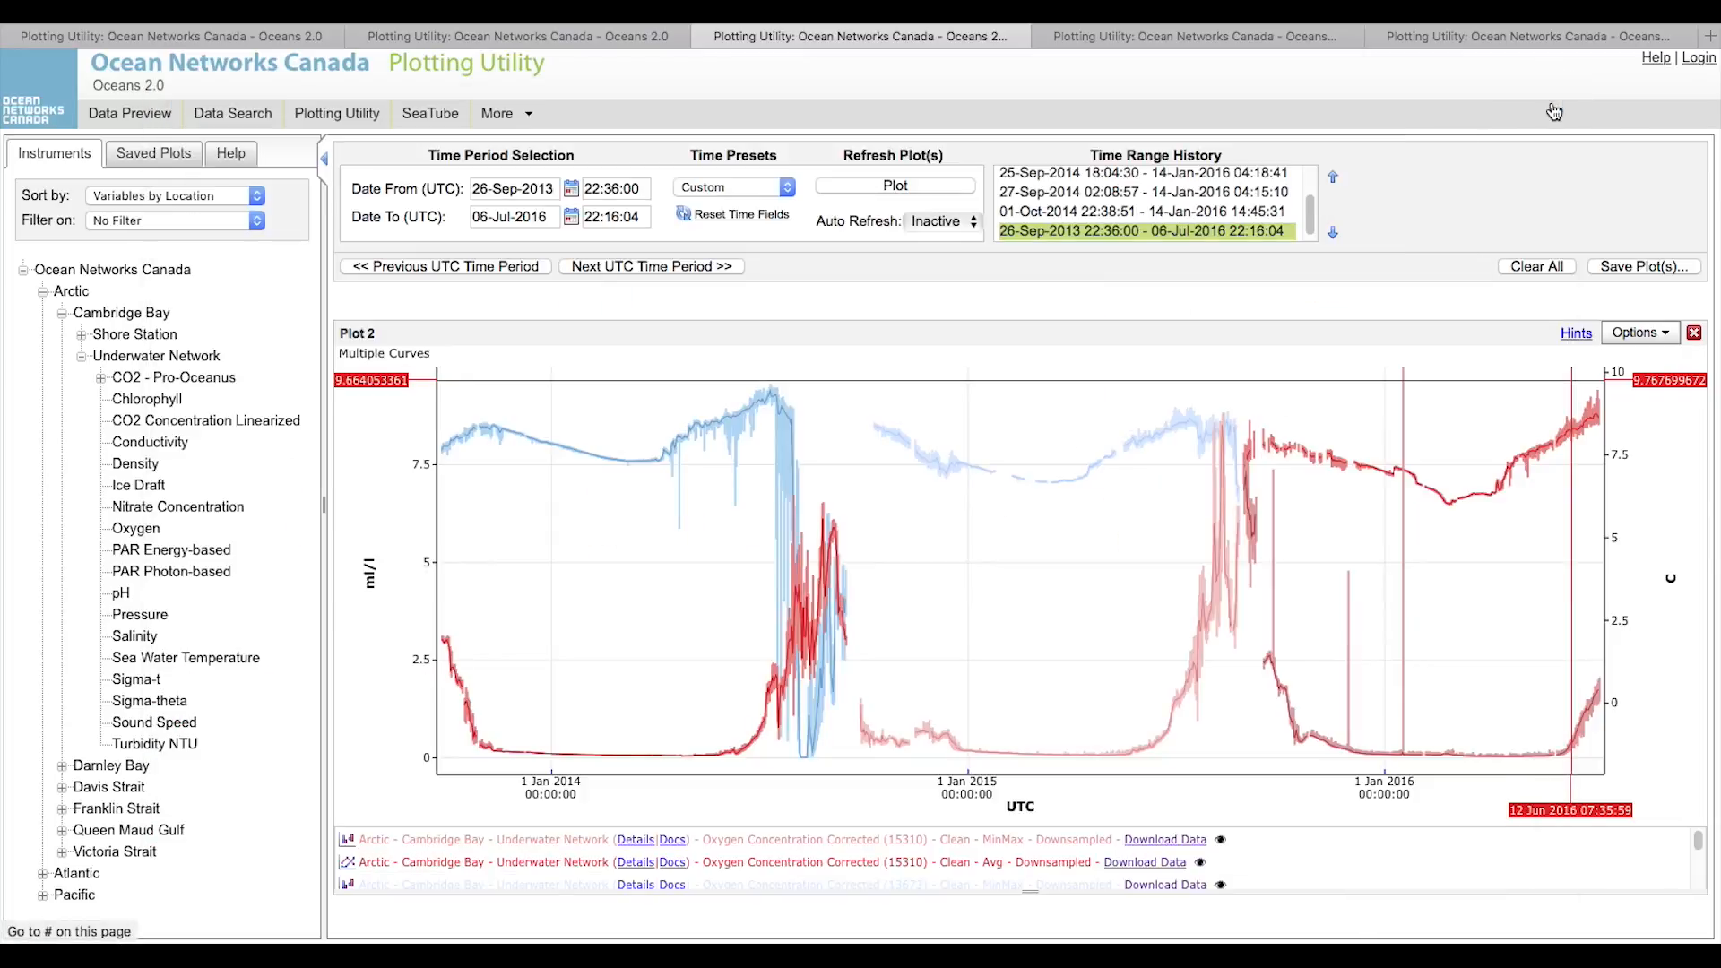
# Step: Open the plotted values behind Plot 2, browse the oxygen and temperature listings, and close them
pyautogui.click(1648, 334)
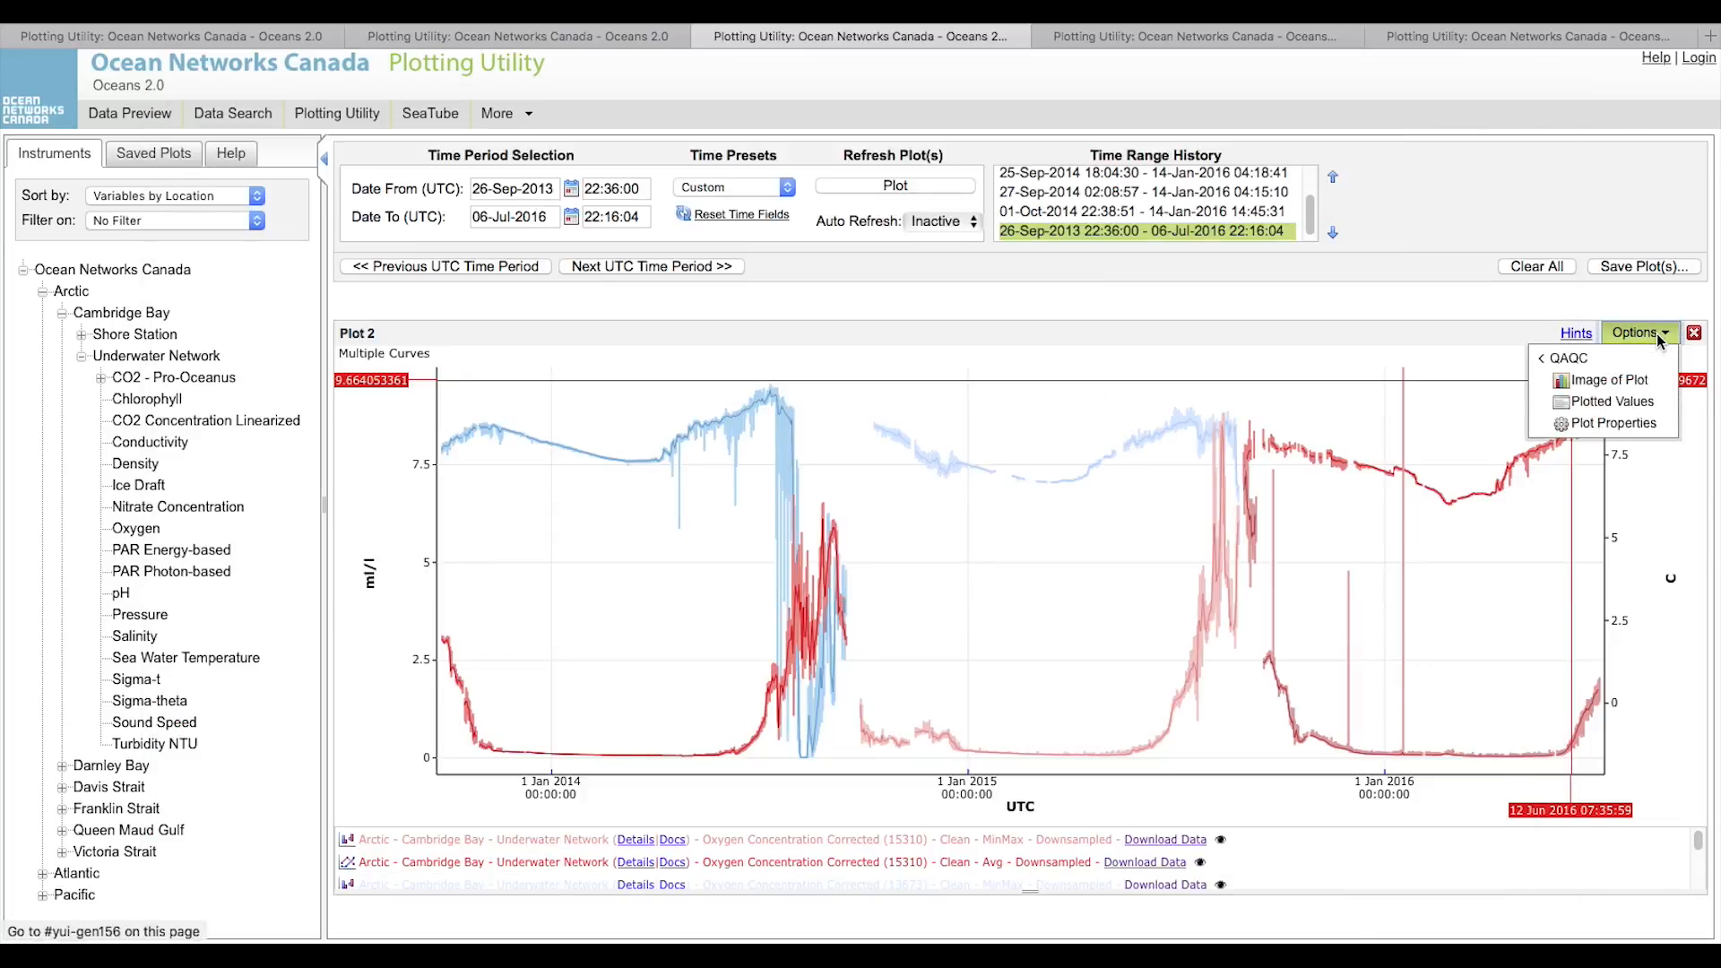
pyautogui.click(1612, 404)
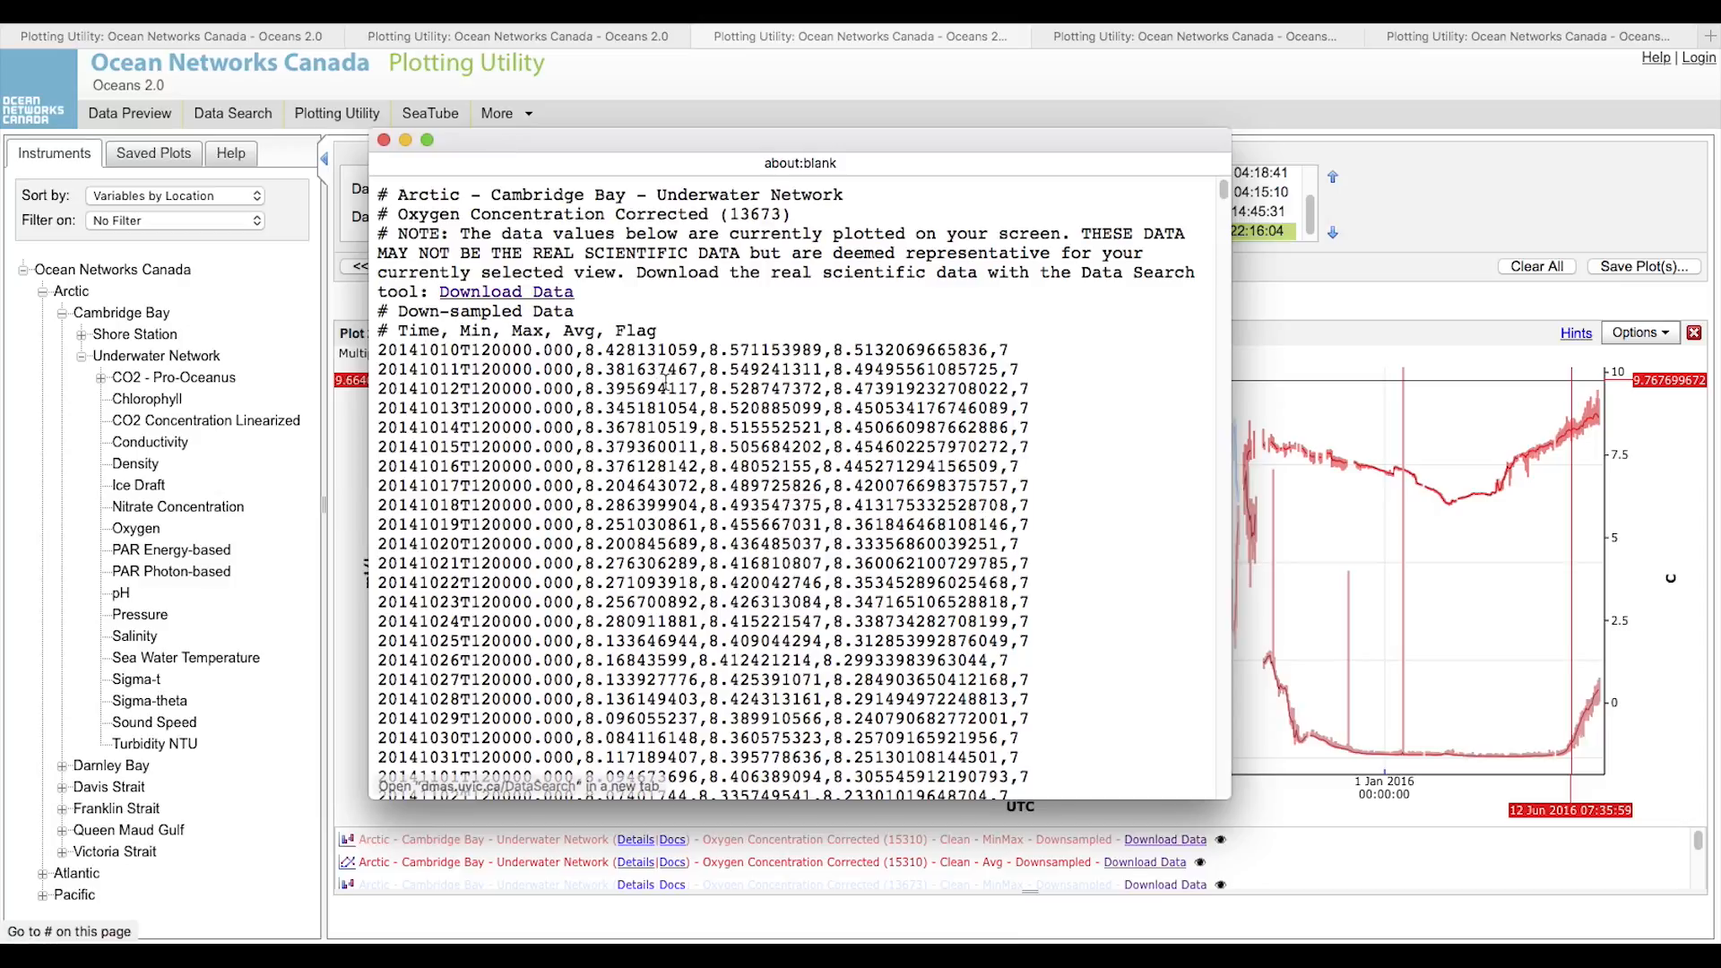
pyautogui.scroll(-15, 666, 380)
pyautogui.scroll(-15, 666, 380)
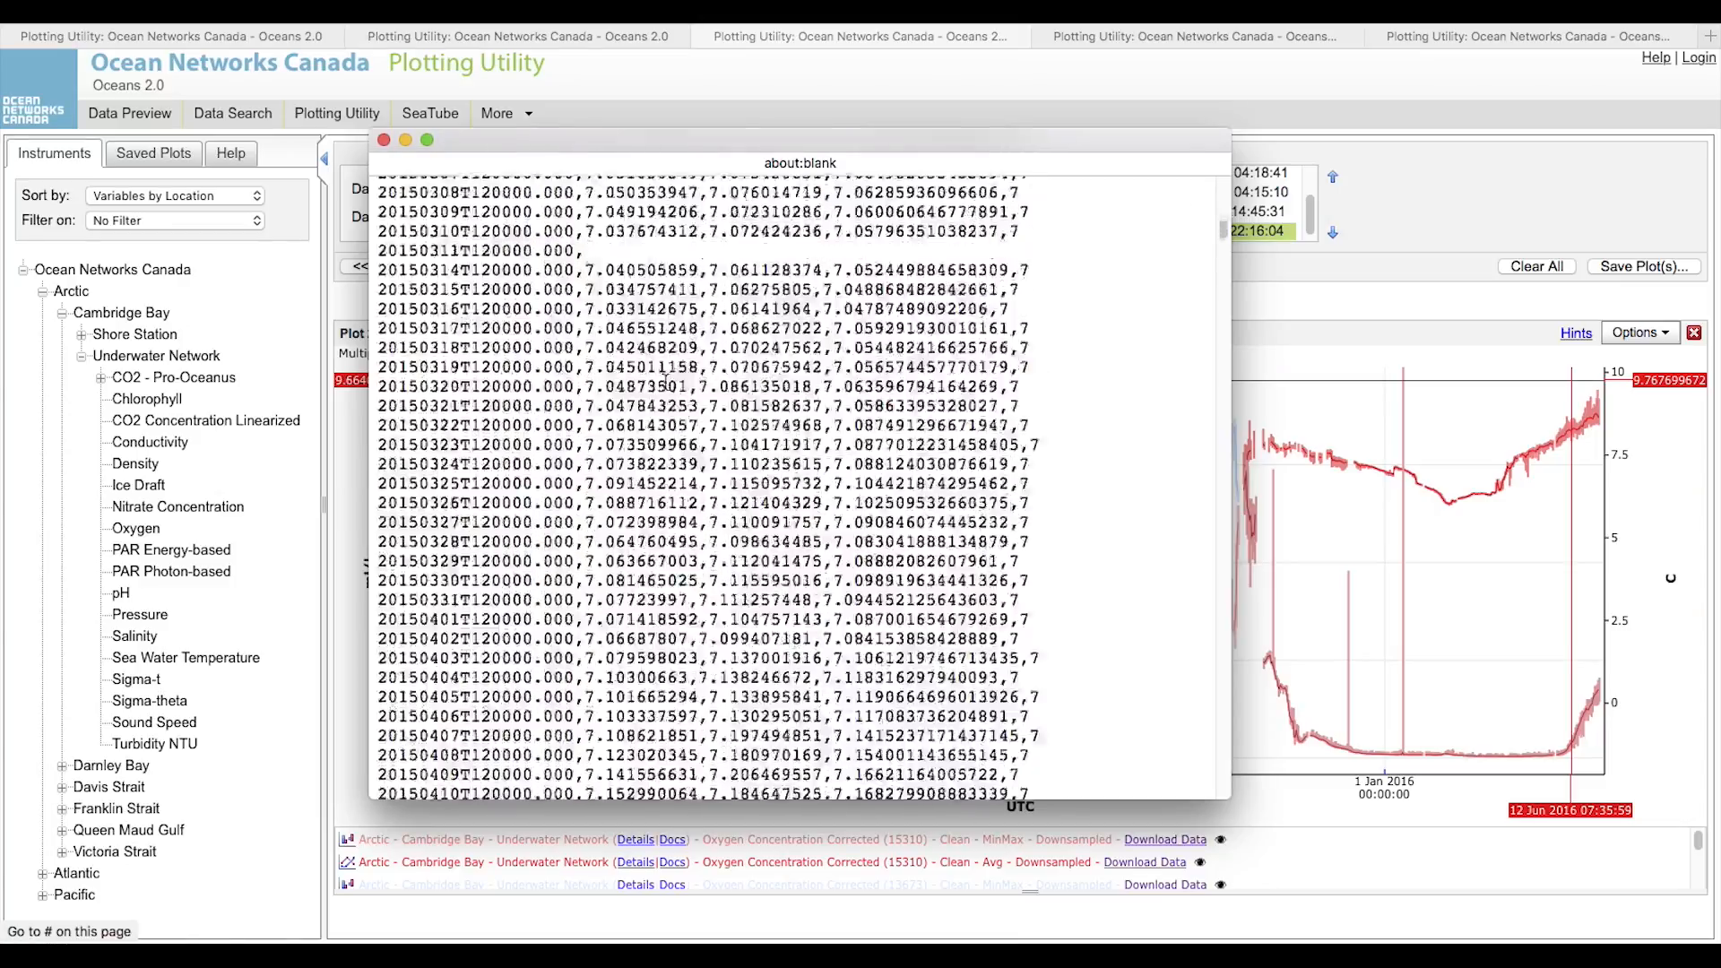
pyautogui.moveTo(1222, 272); pyautogui.dragTo(1210, 706)
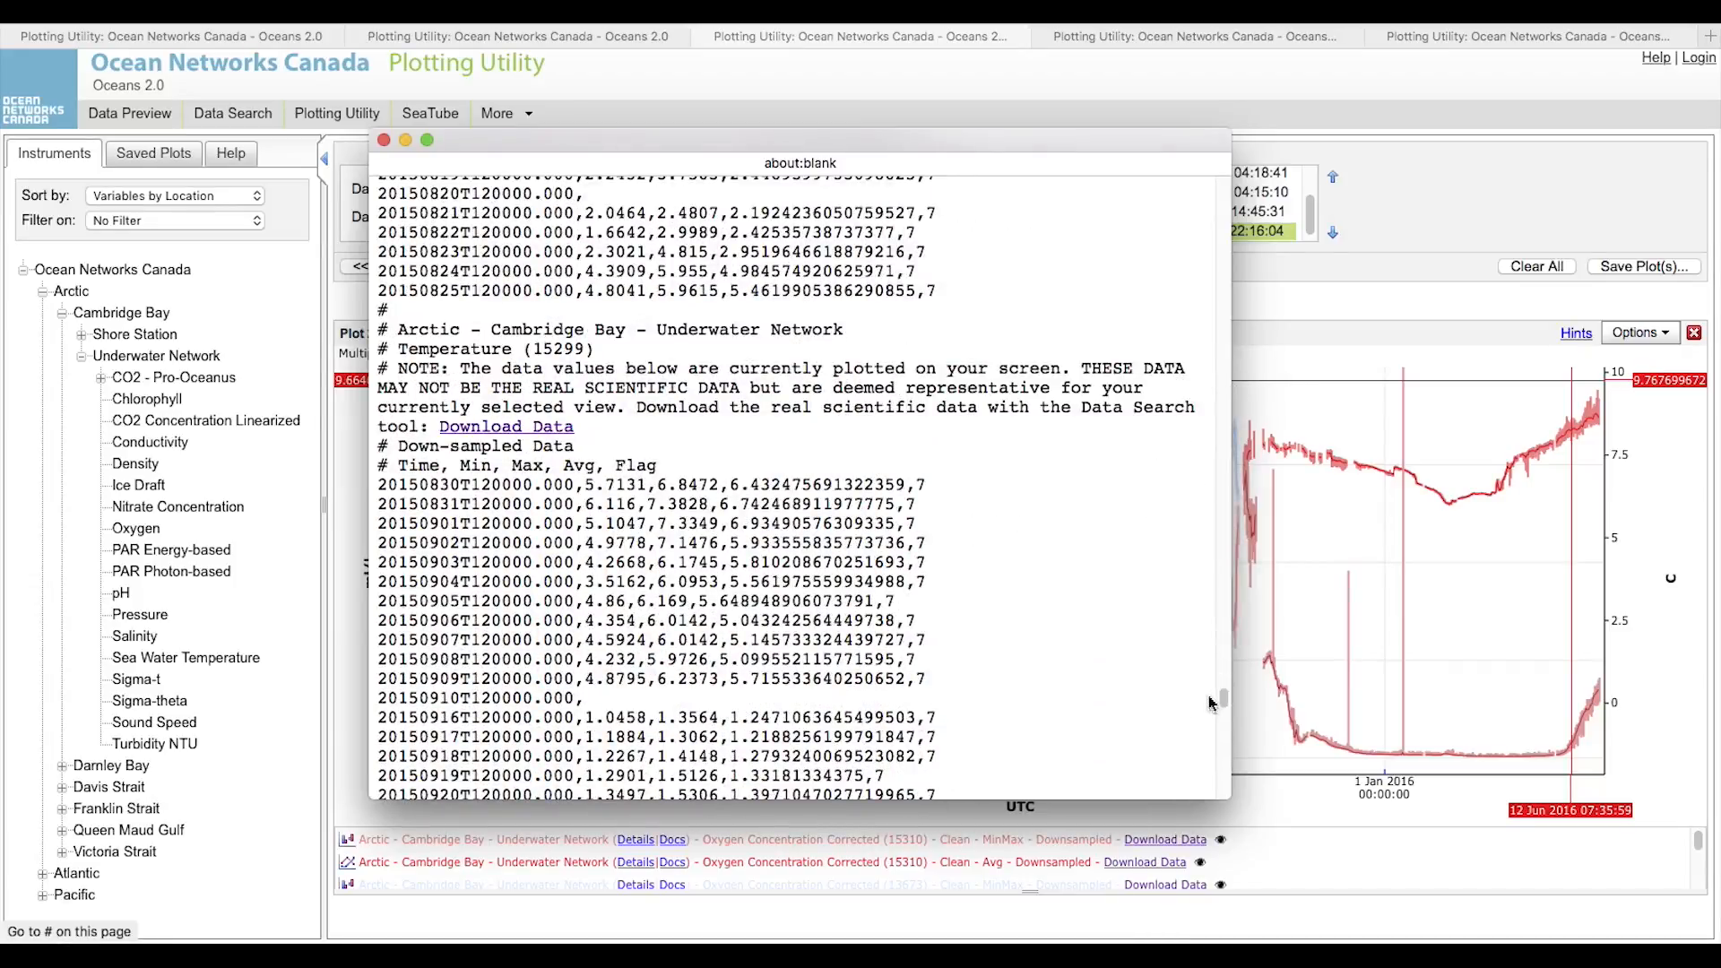
pyautogui.click(385, 140)
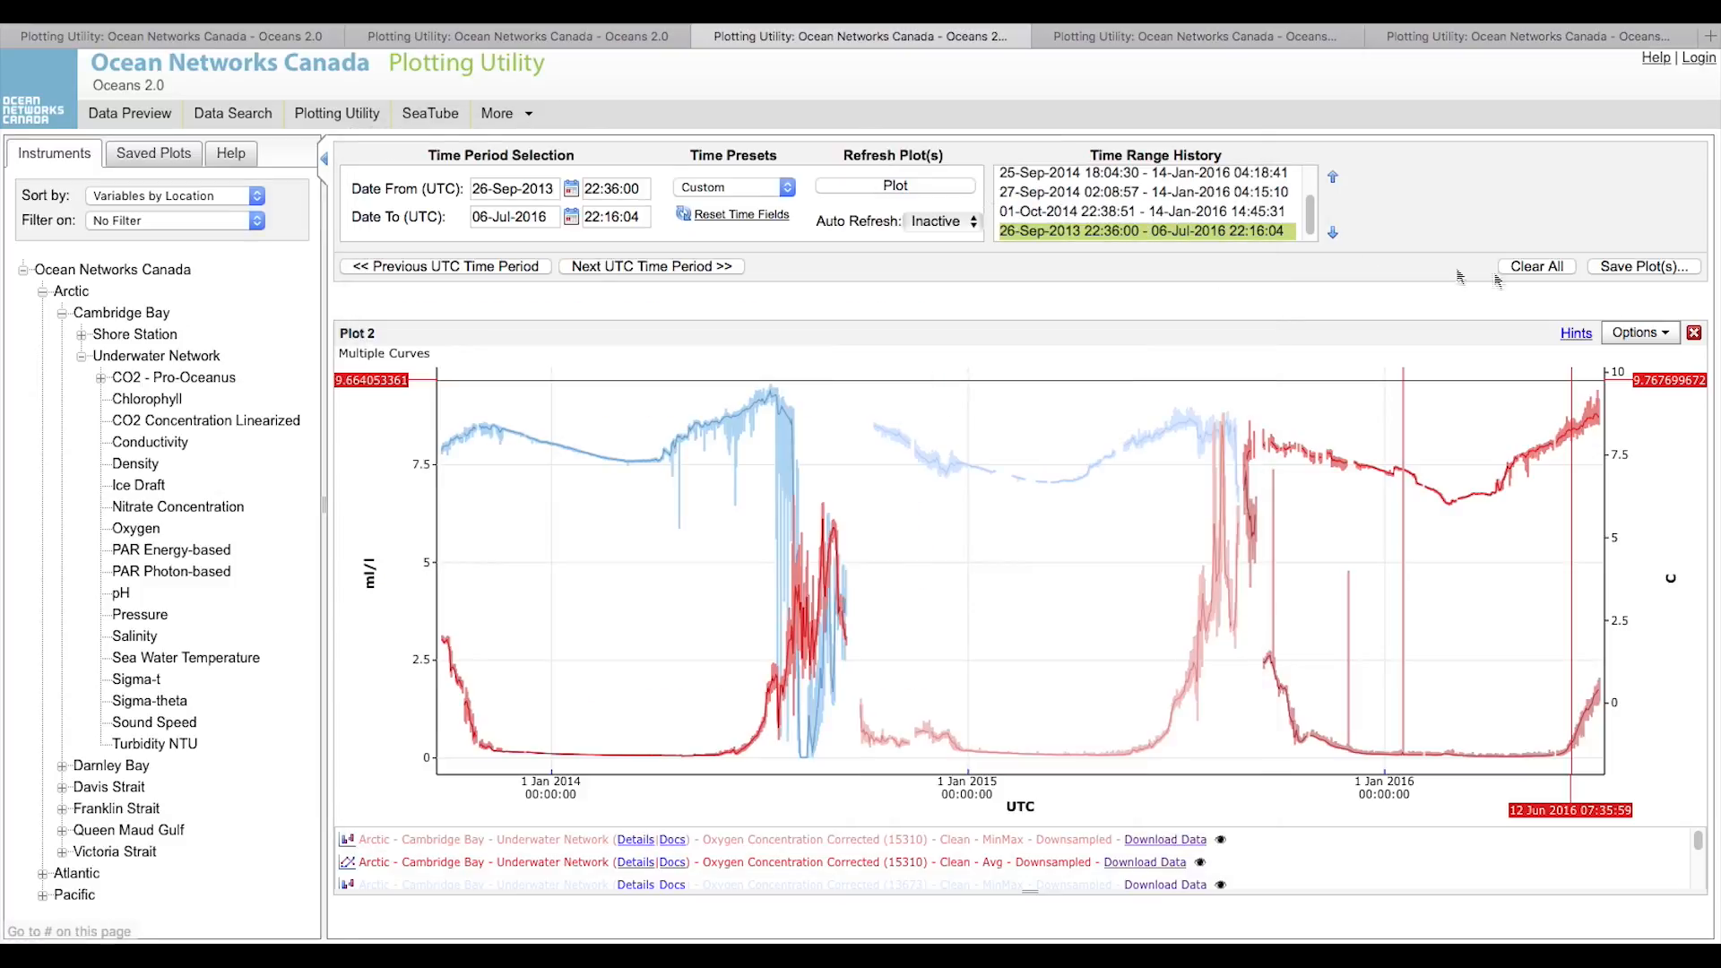
# Step: Change the Oxygen Concentration Corrected (15310) curve's color to #E600FF in Plot 2's properties and apply it
pyautogui.click(1672, 334)
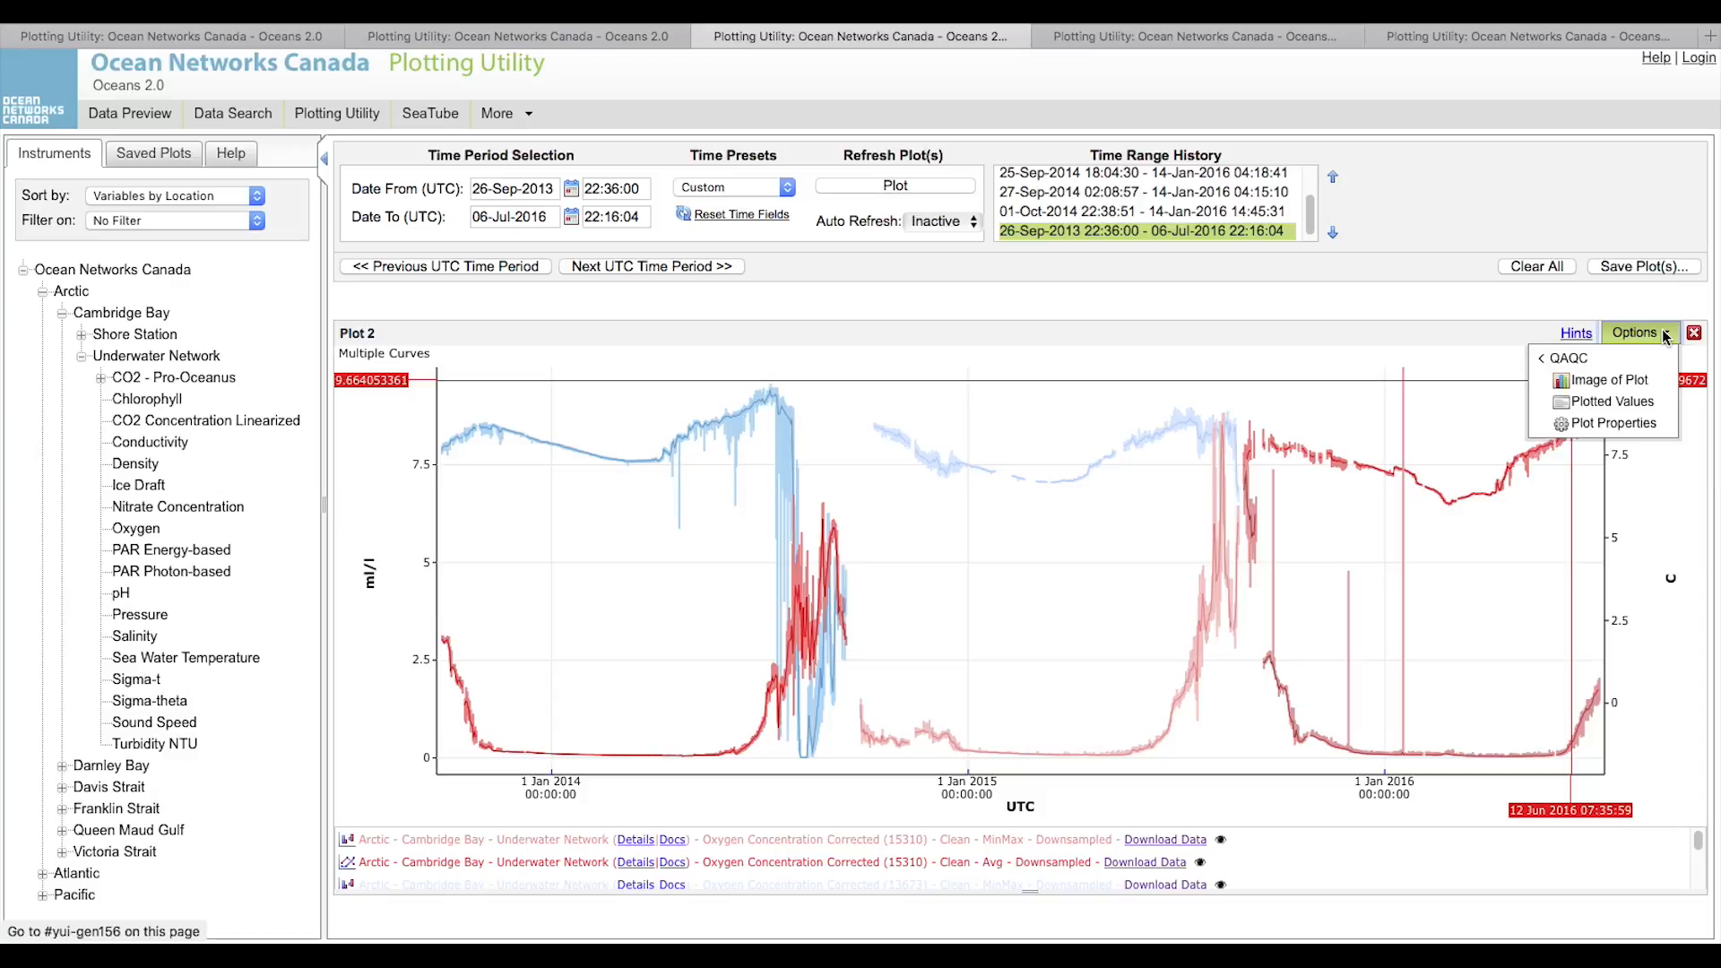
pyautogui.click(1571, 425)
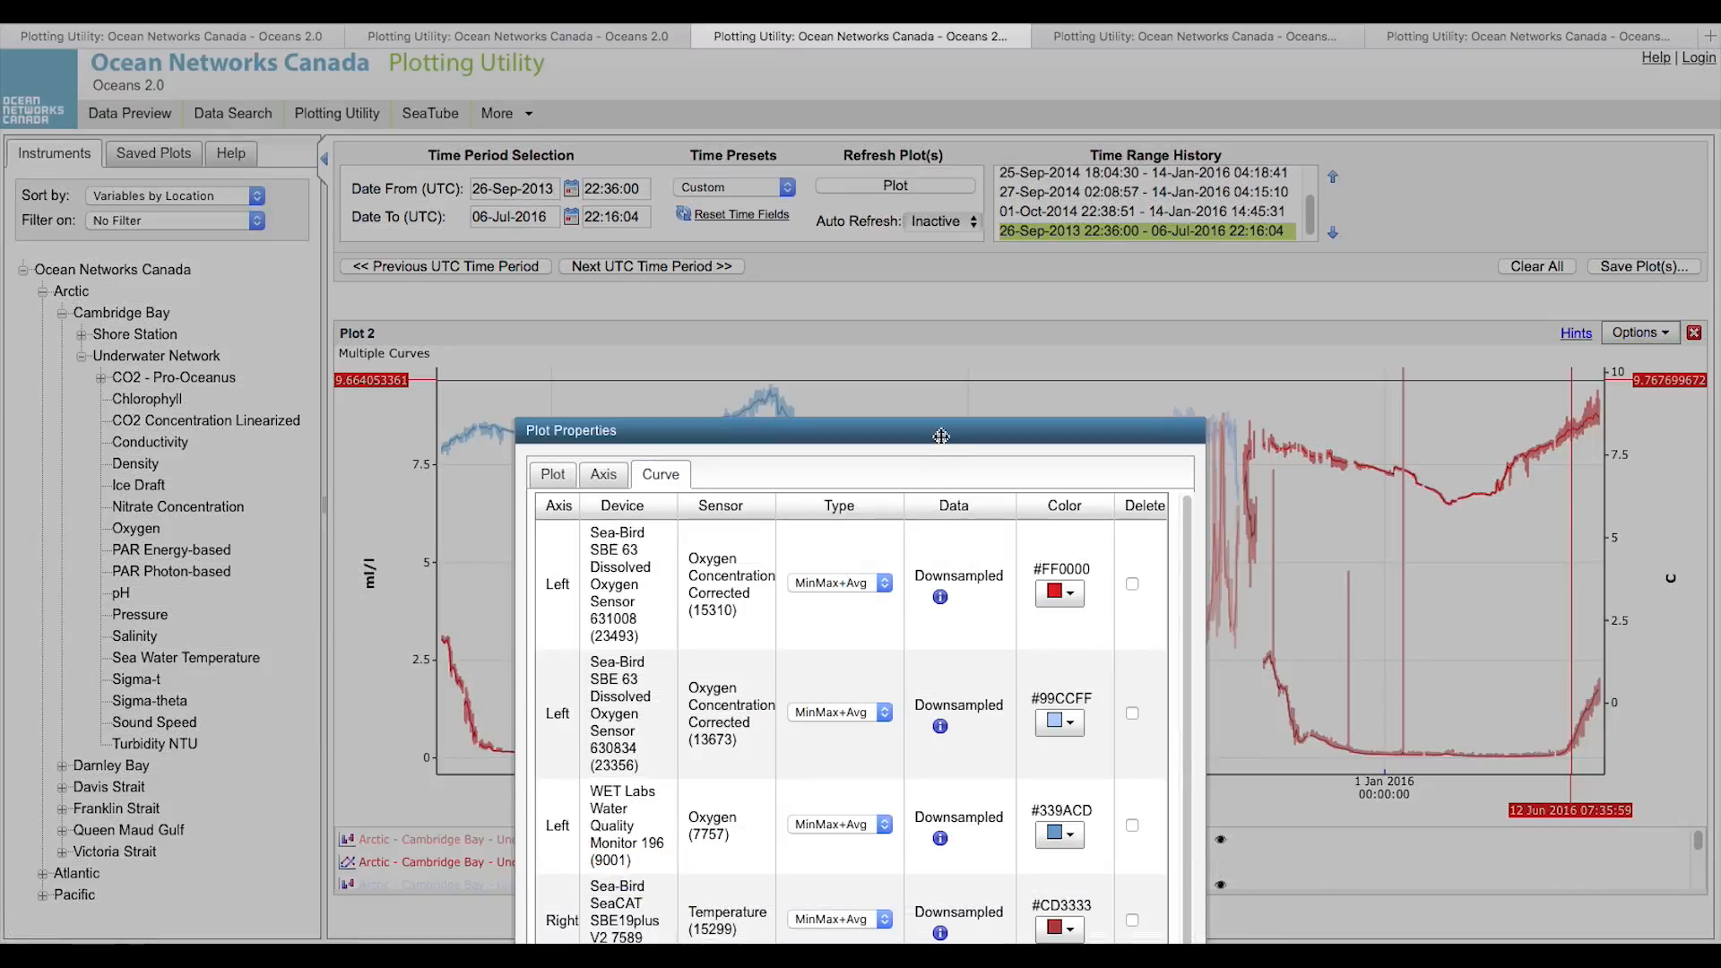
pyautogui.moveTo(940, 438); pyautogui.dragTo(941, 268)
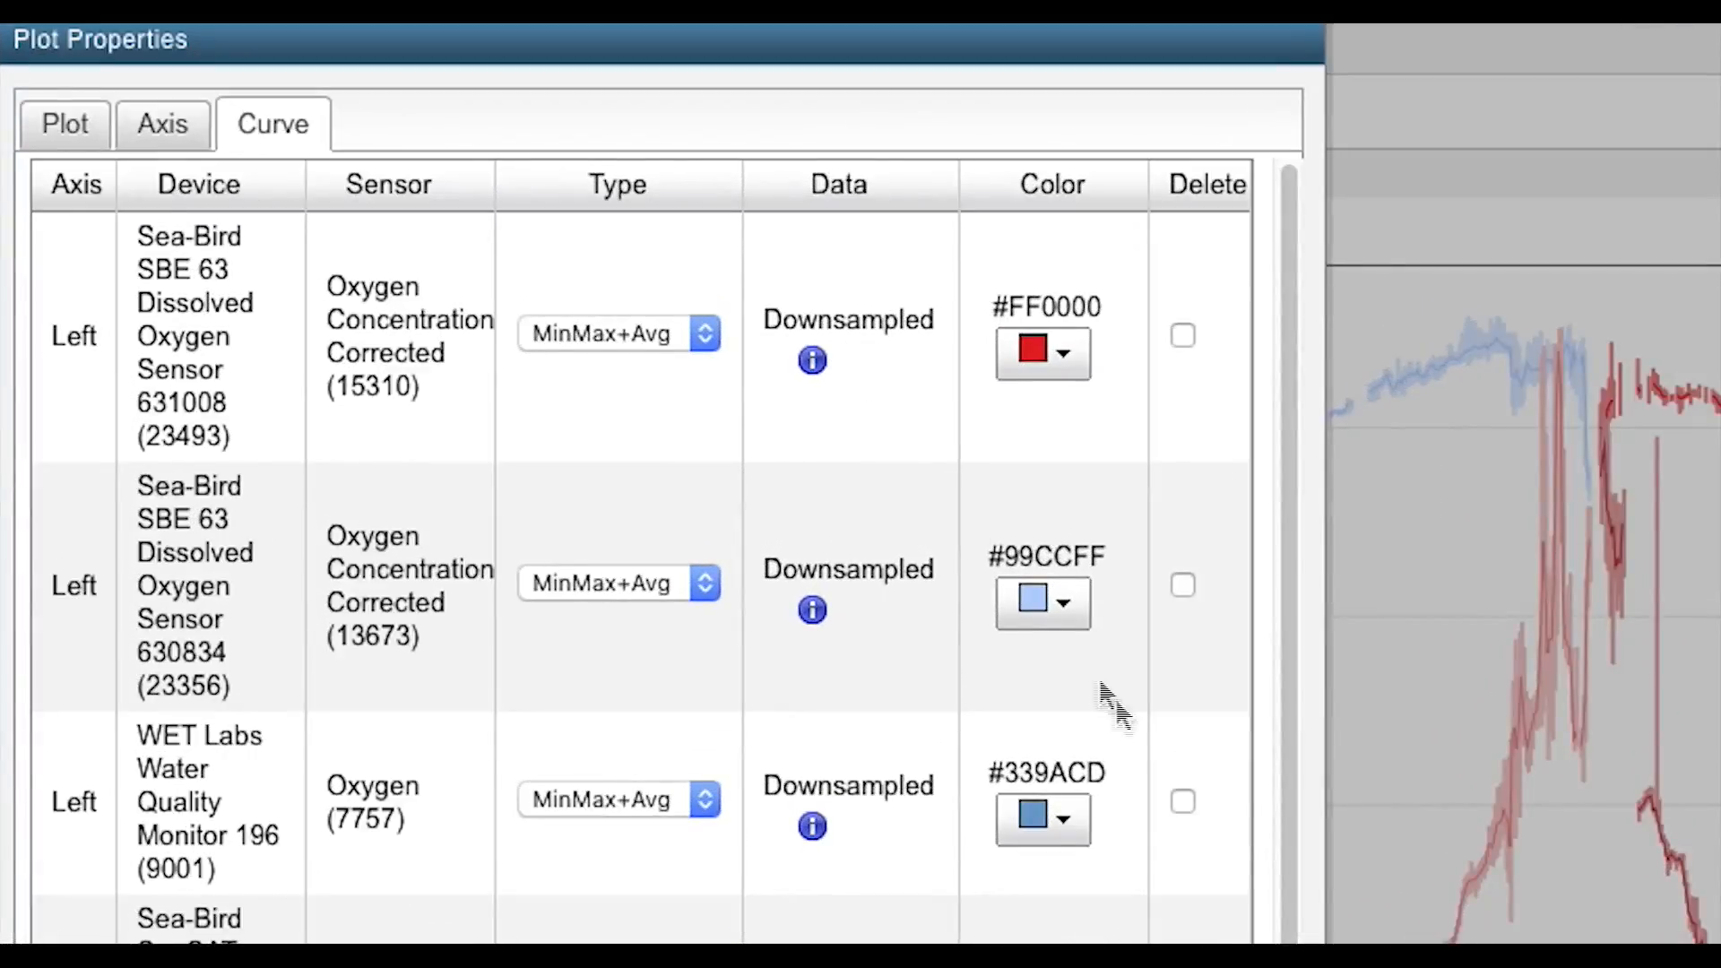
pyautogui.click(1066, 363)
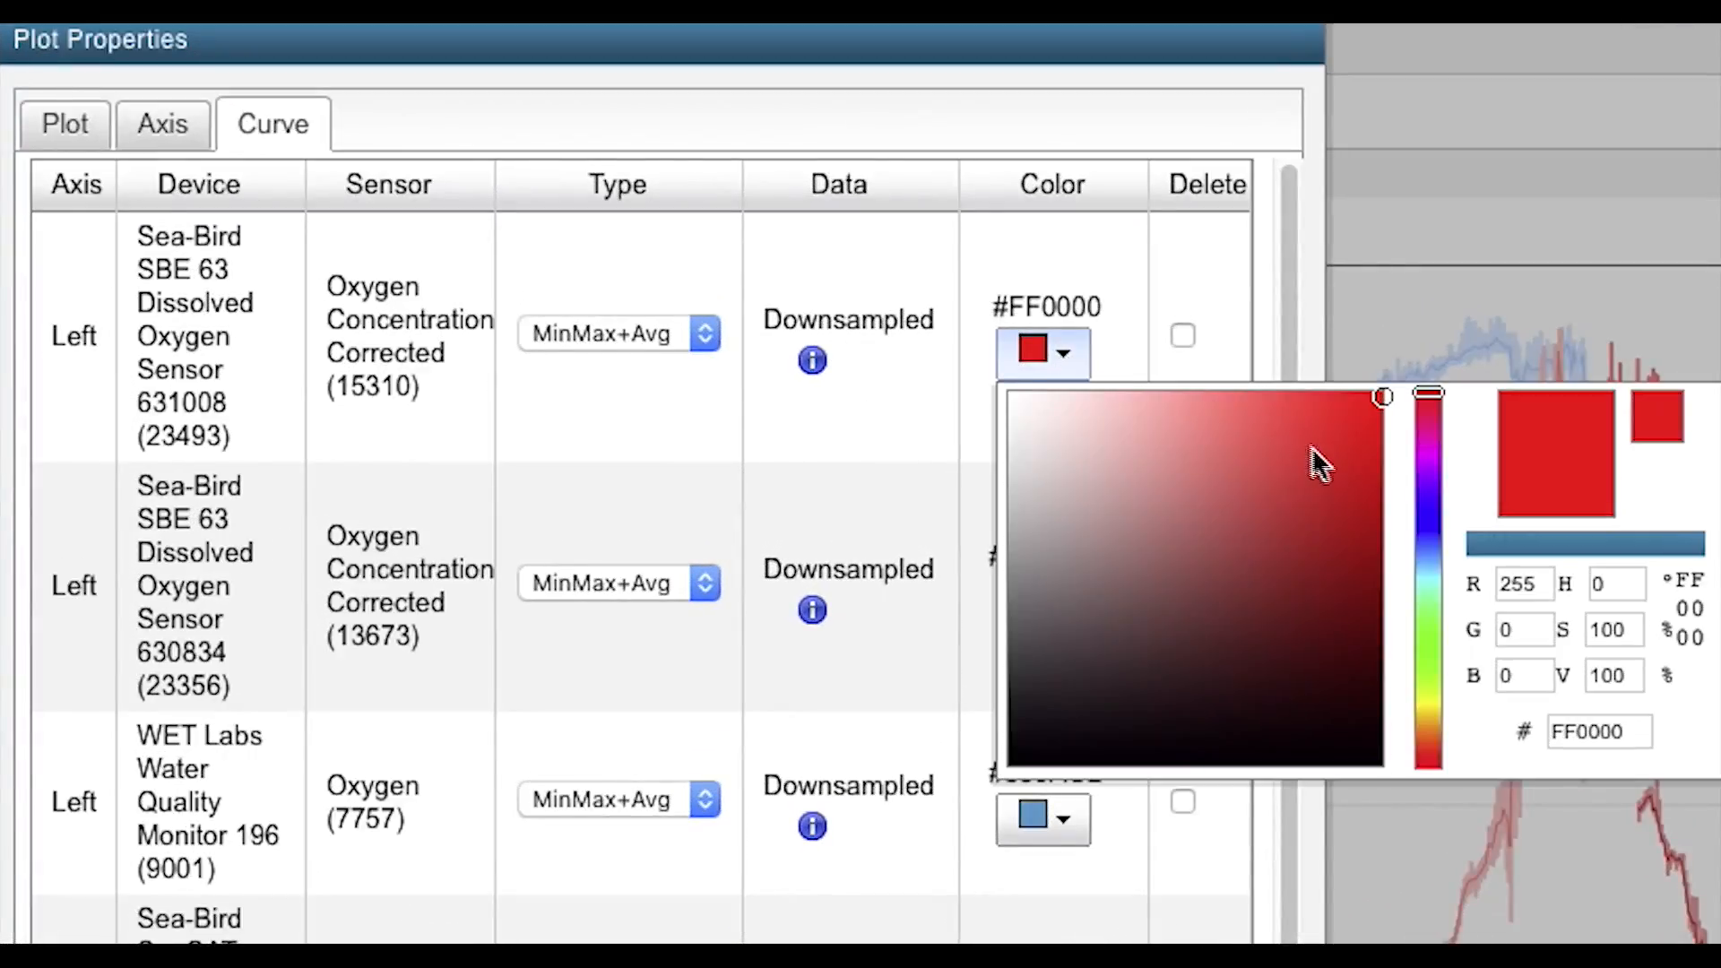
pyautogui.click(1432, 460)
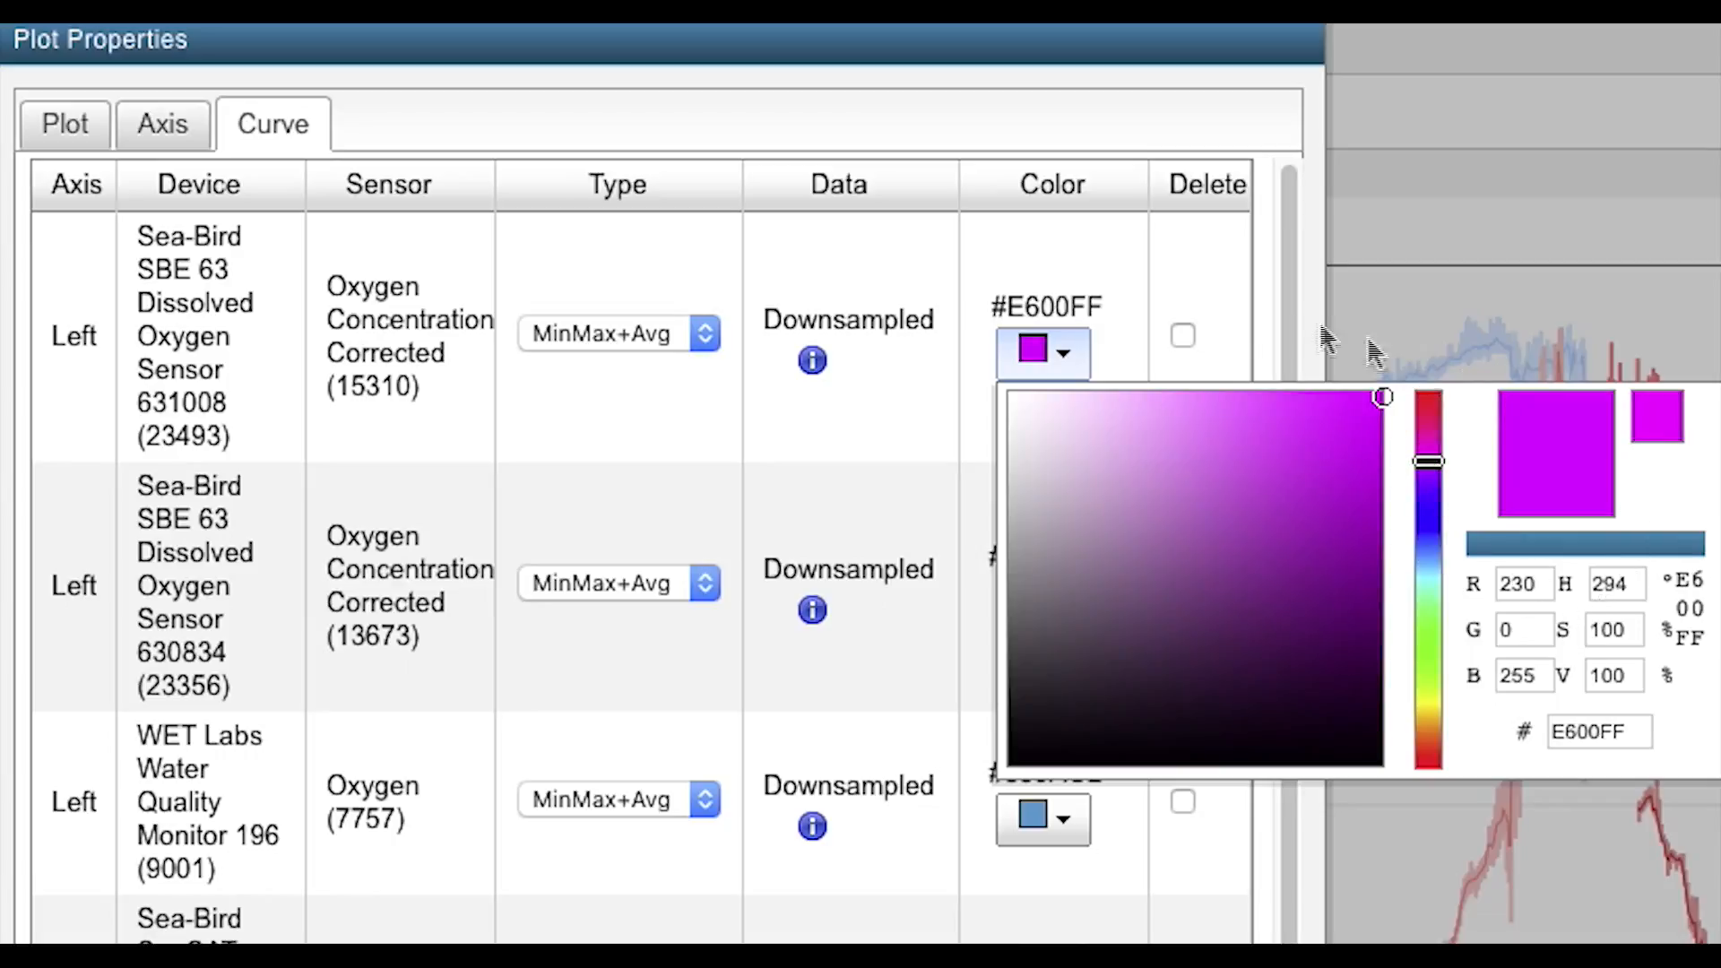
pyautogui.click(1239, 306)
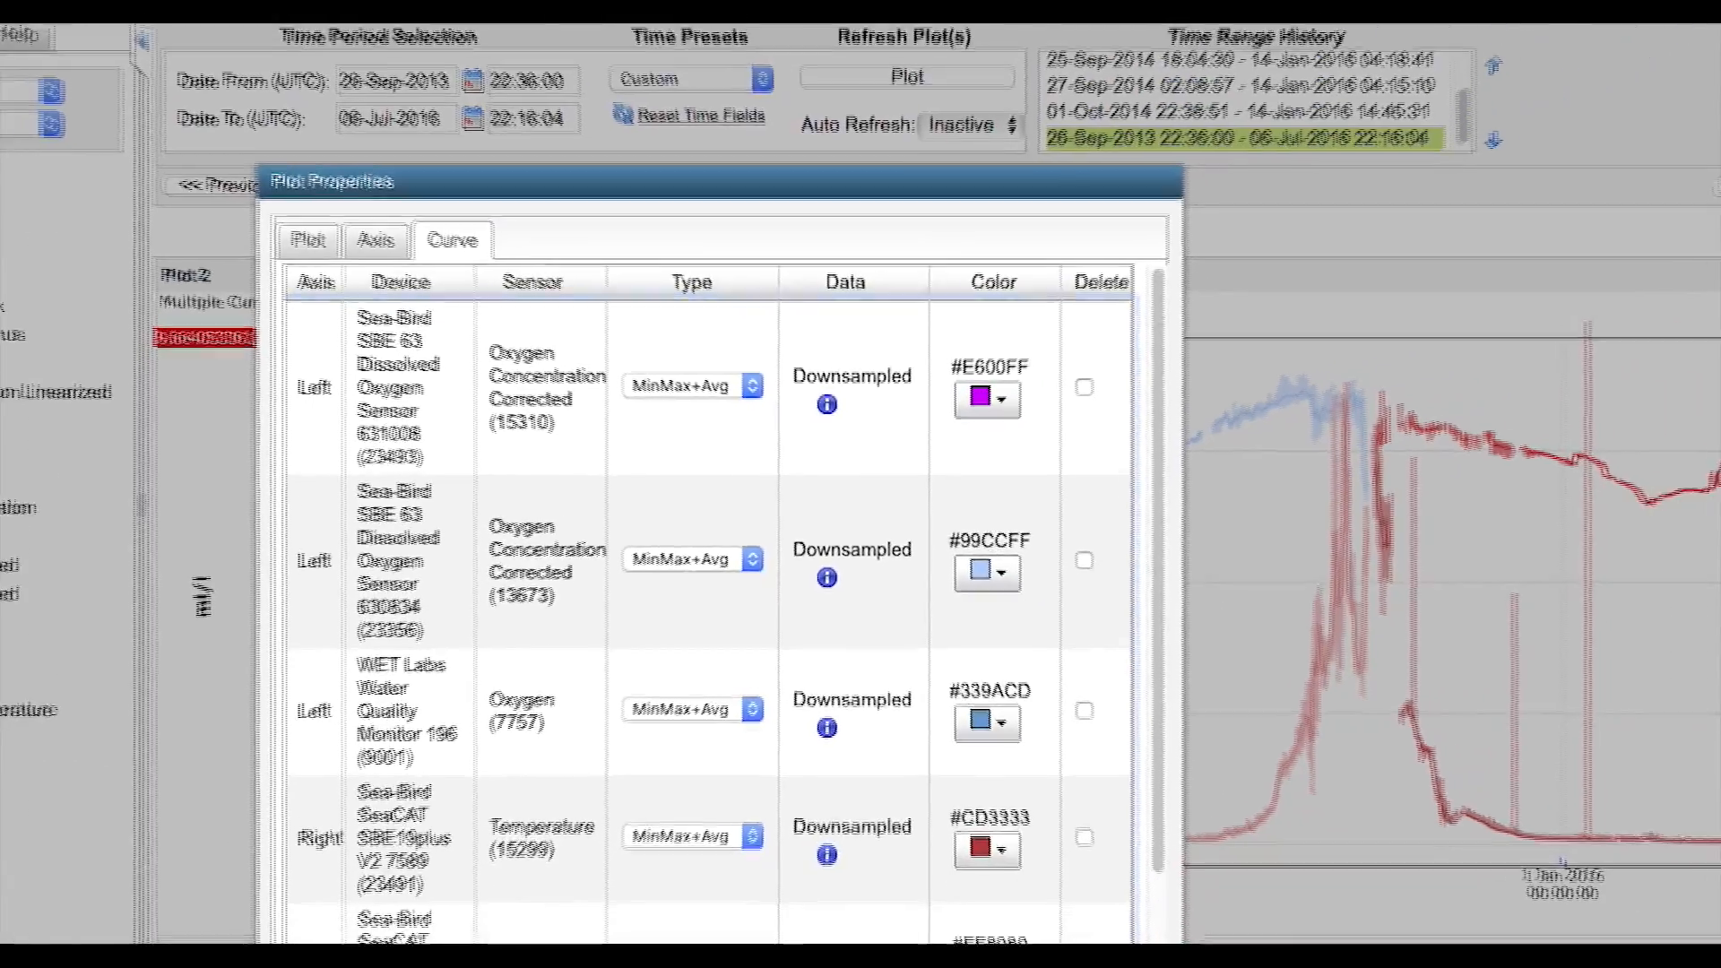
pyautogui.click(997, 900)
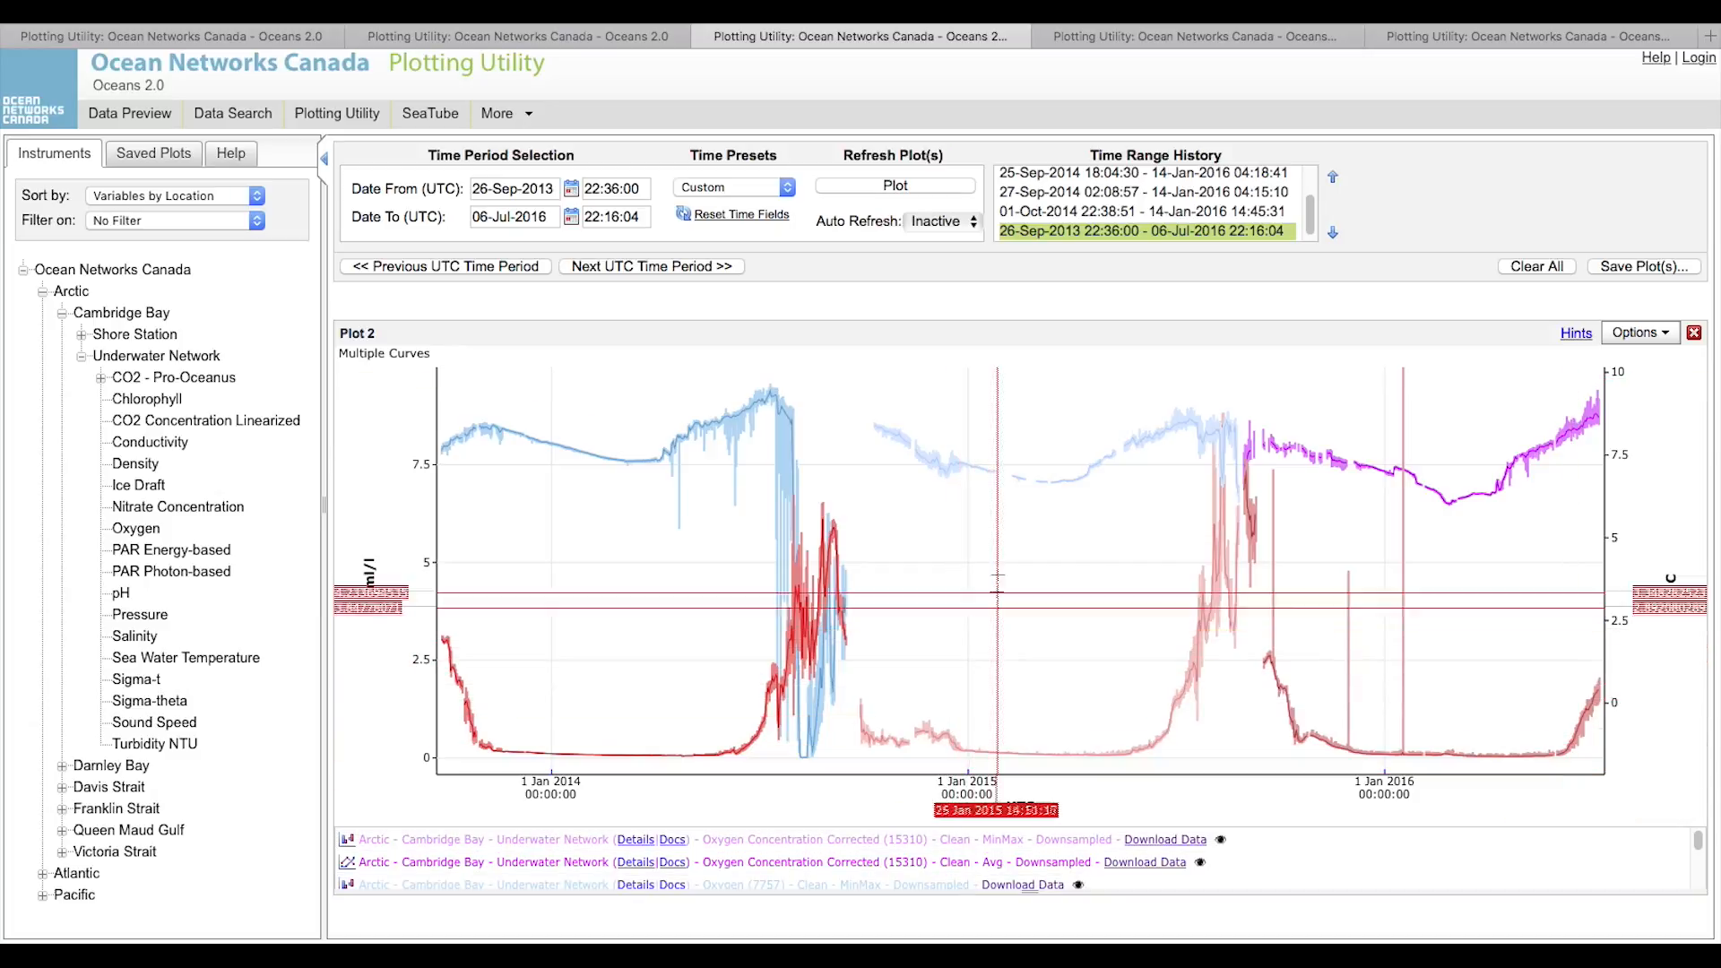
# Step: Switch to the fourth Plotting Utility page, expand the public saved plots, and examine the Folger Deep temperature and salinity curves
pyautogui.click(1123, 36)
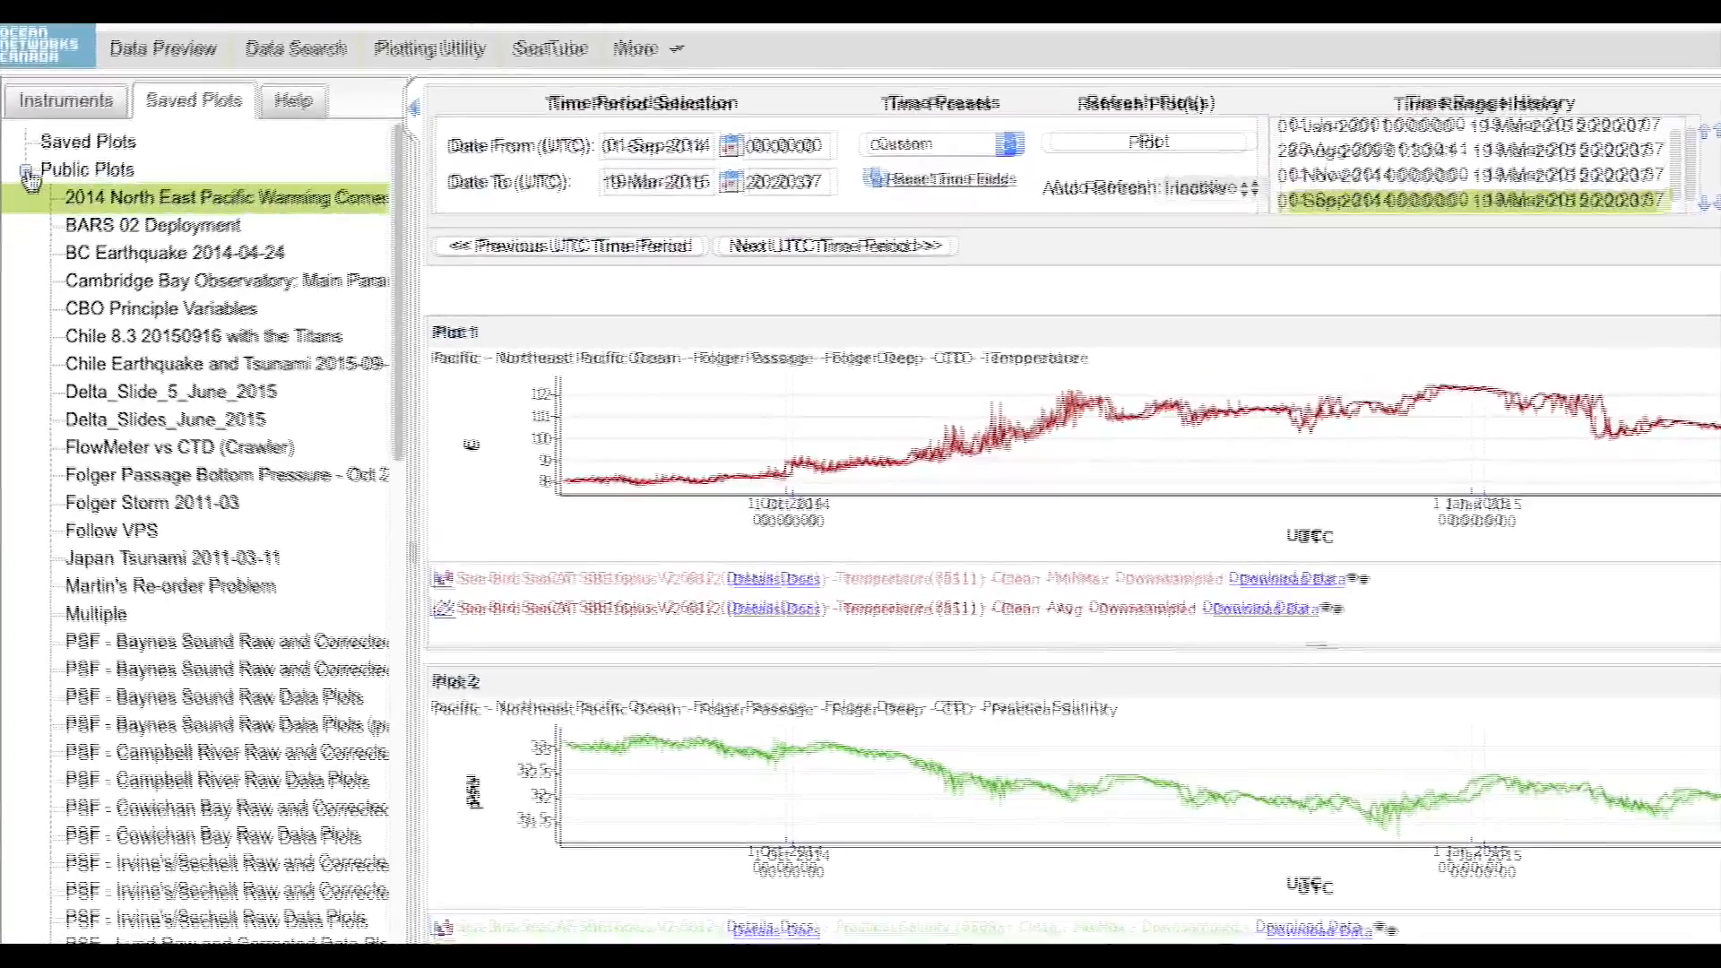
pyautogui.click(24, 208)
pyautogui.click(30, 142)
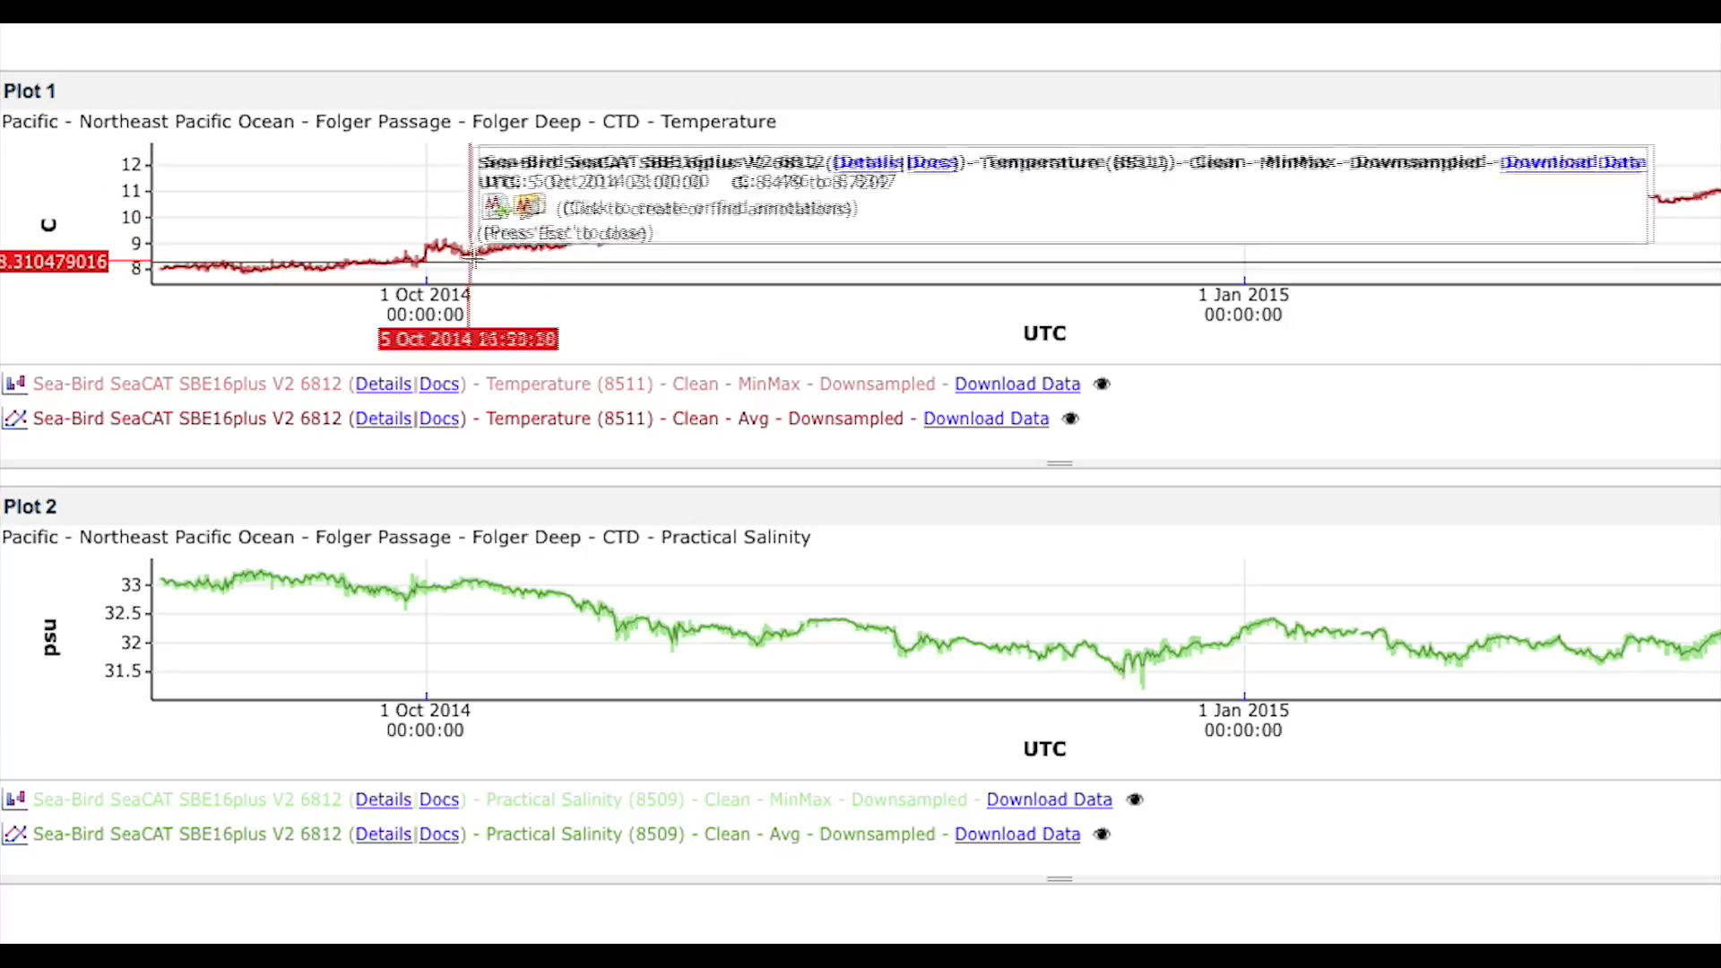
pyautogui.moveTo(794, 167)
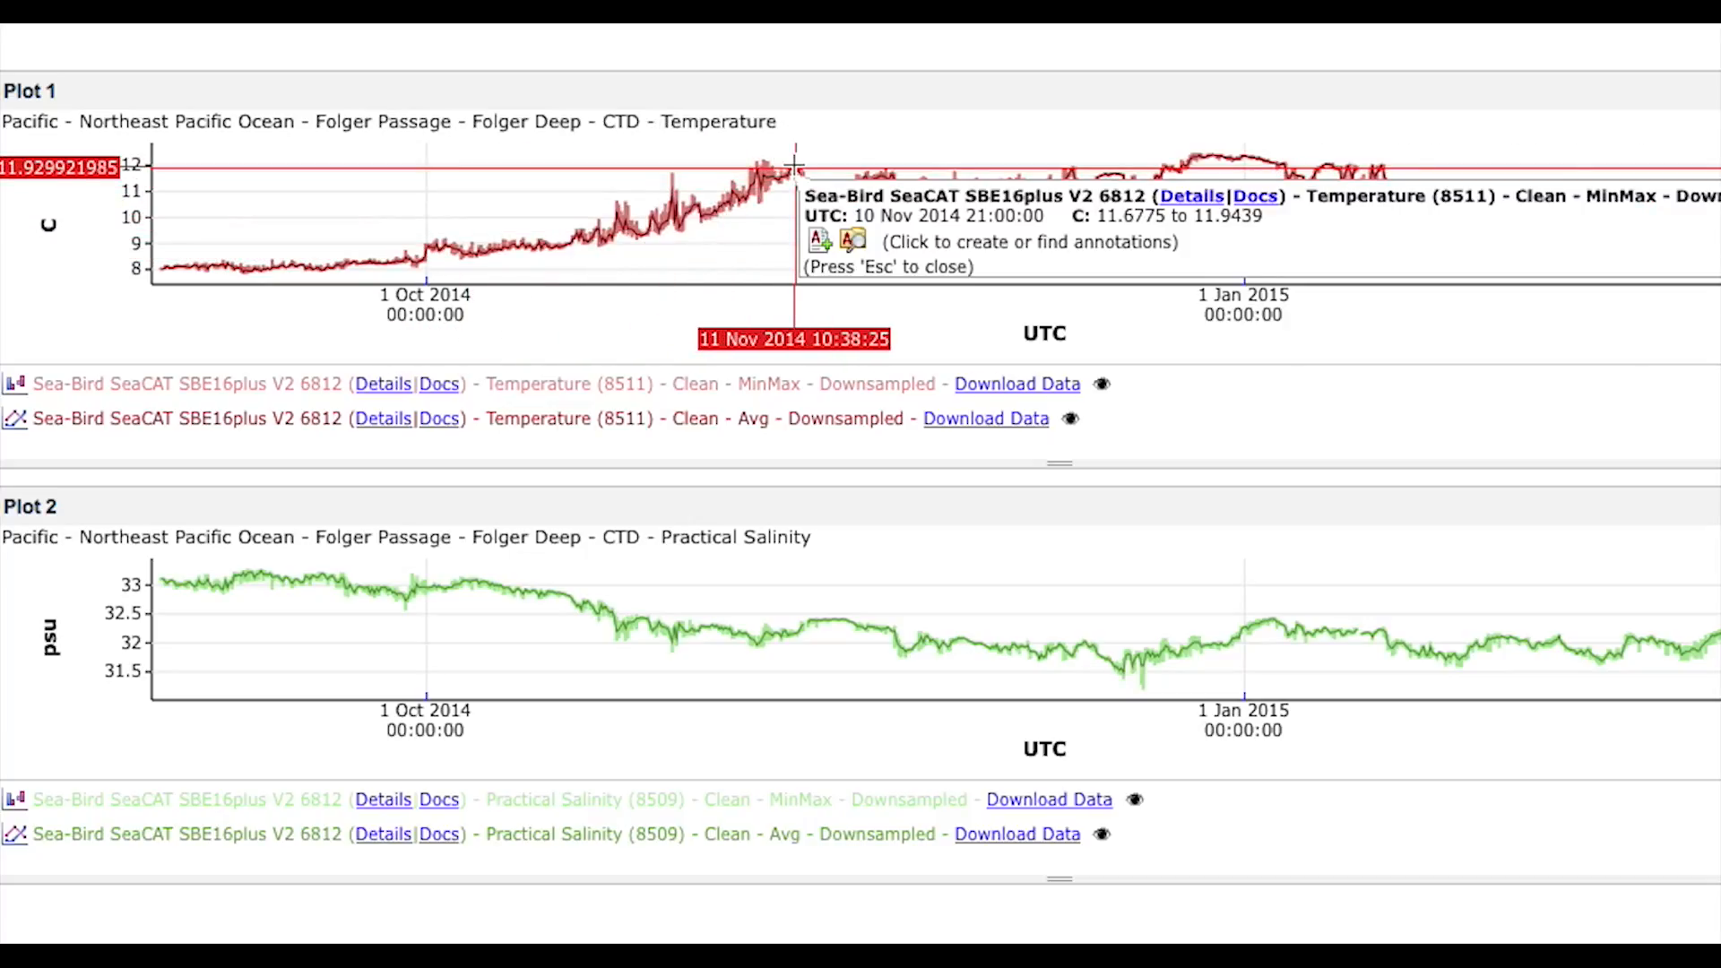
pyautogui.moveTo(1195, 156)
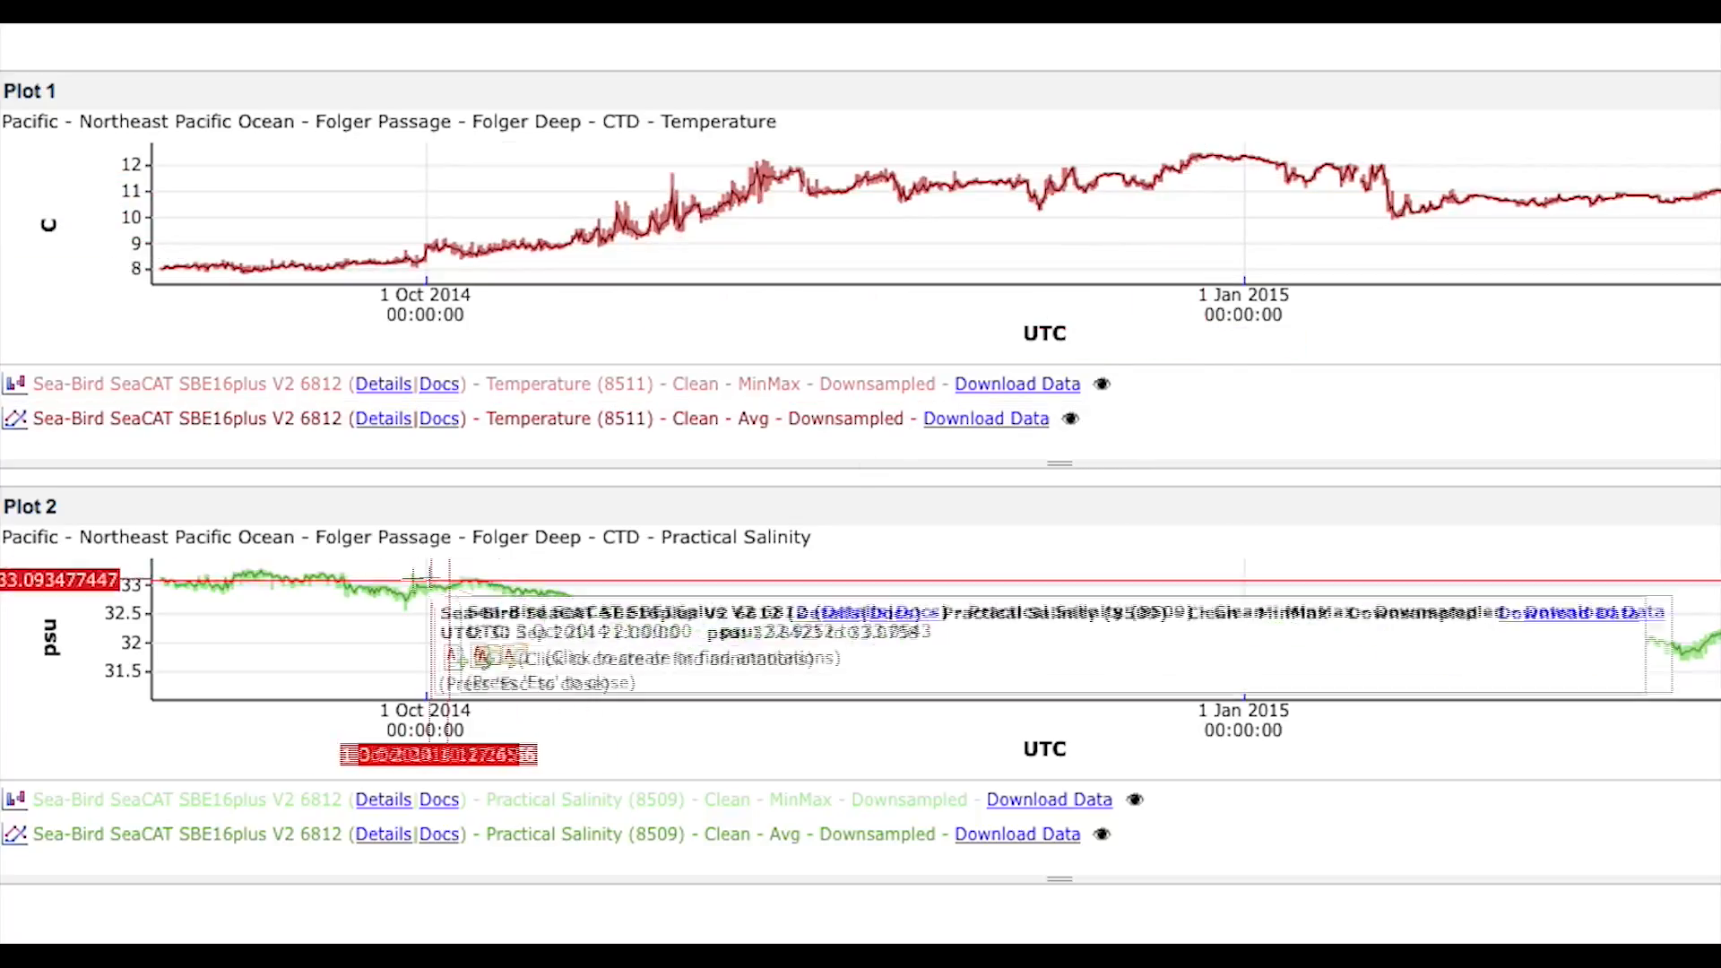
pyautogui.moveTo(269, 577)
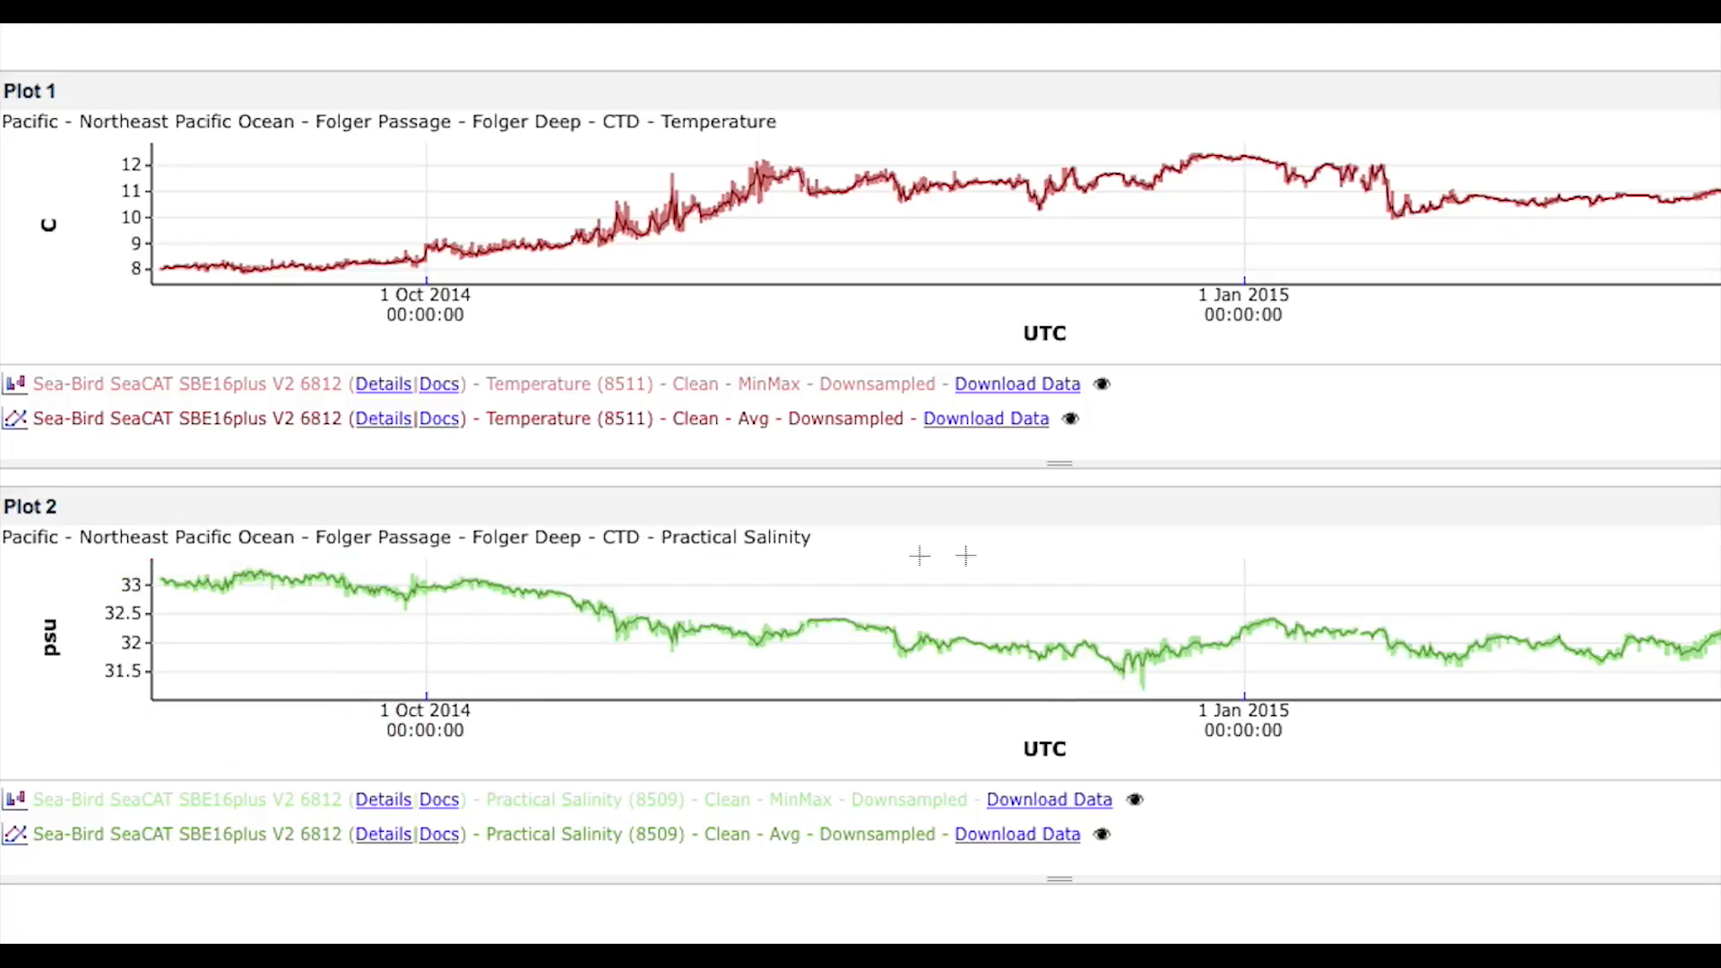
pyautogui.moveTo(1170, 652)
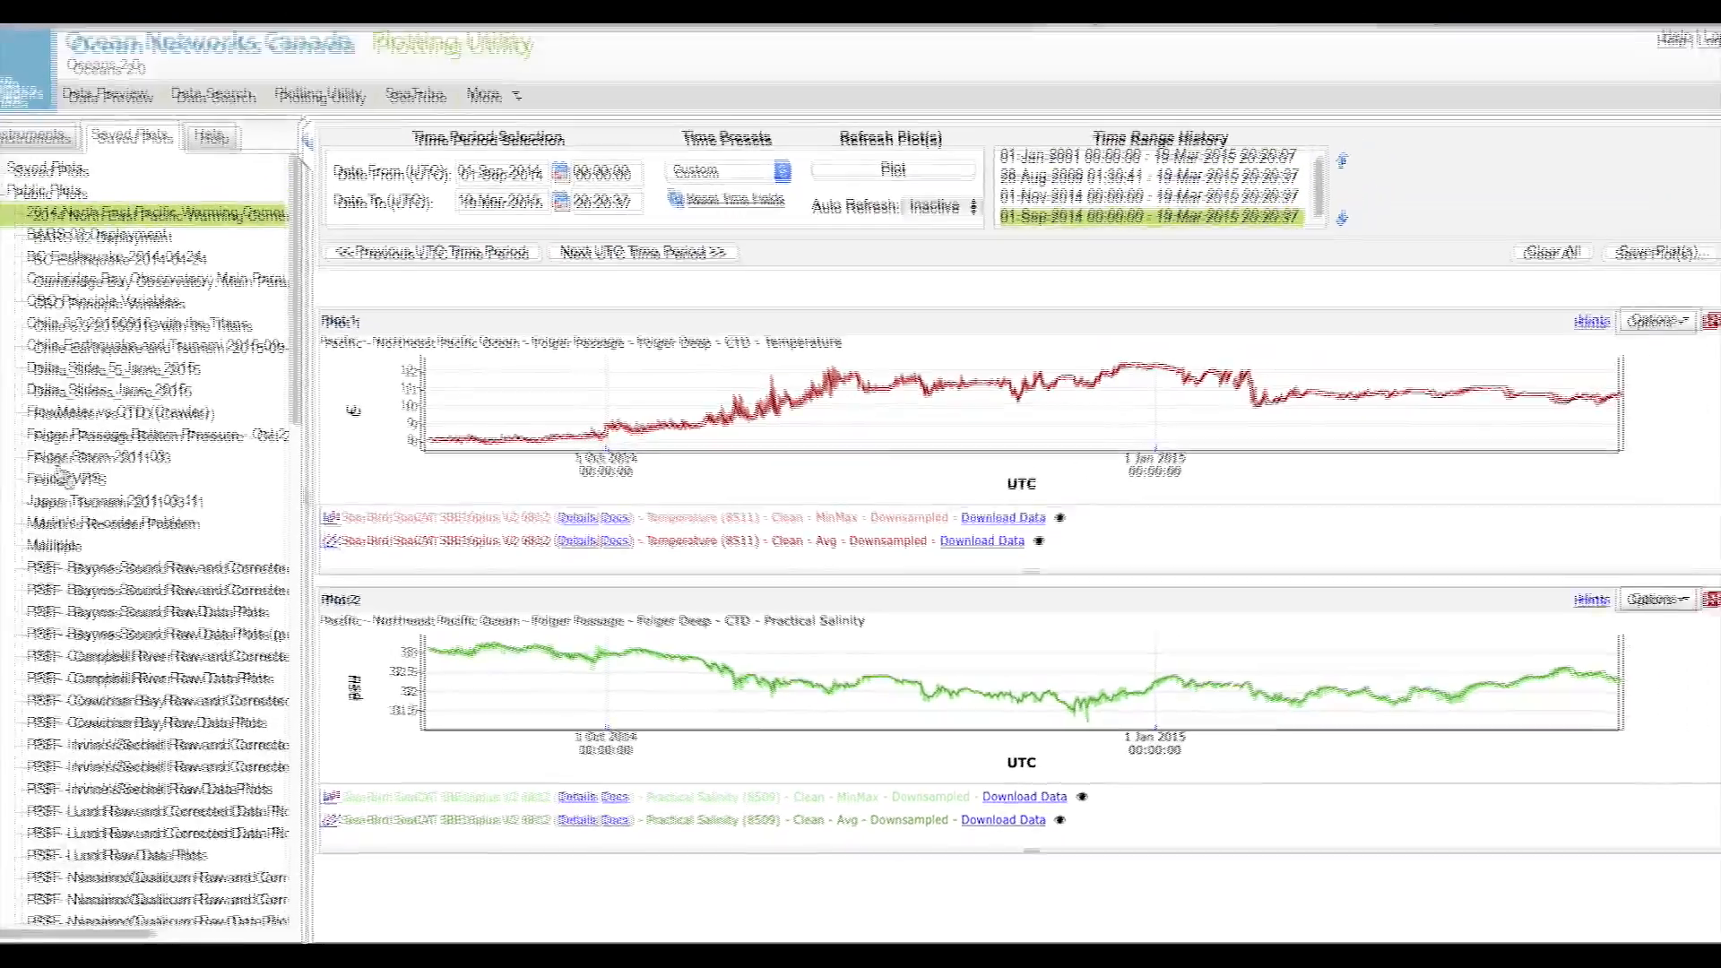
# Step: Load the Japan Tsunami 2011-03-11 public plots and zoom the time range to 14:04:36–16:03:39 using the Folger Deep plot
pyautogui.click(75, 501)
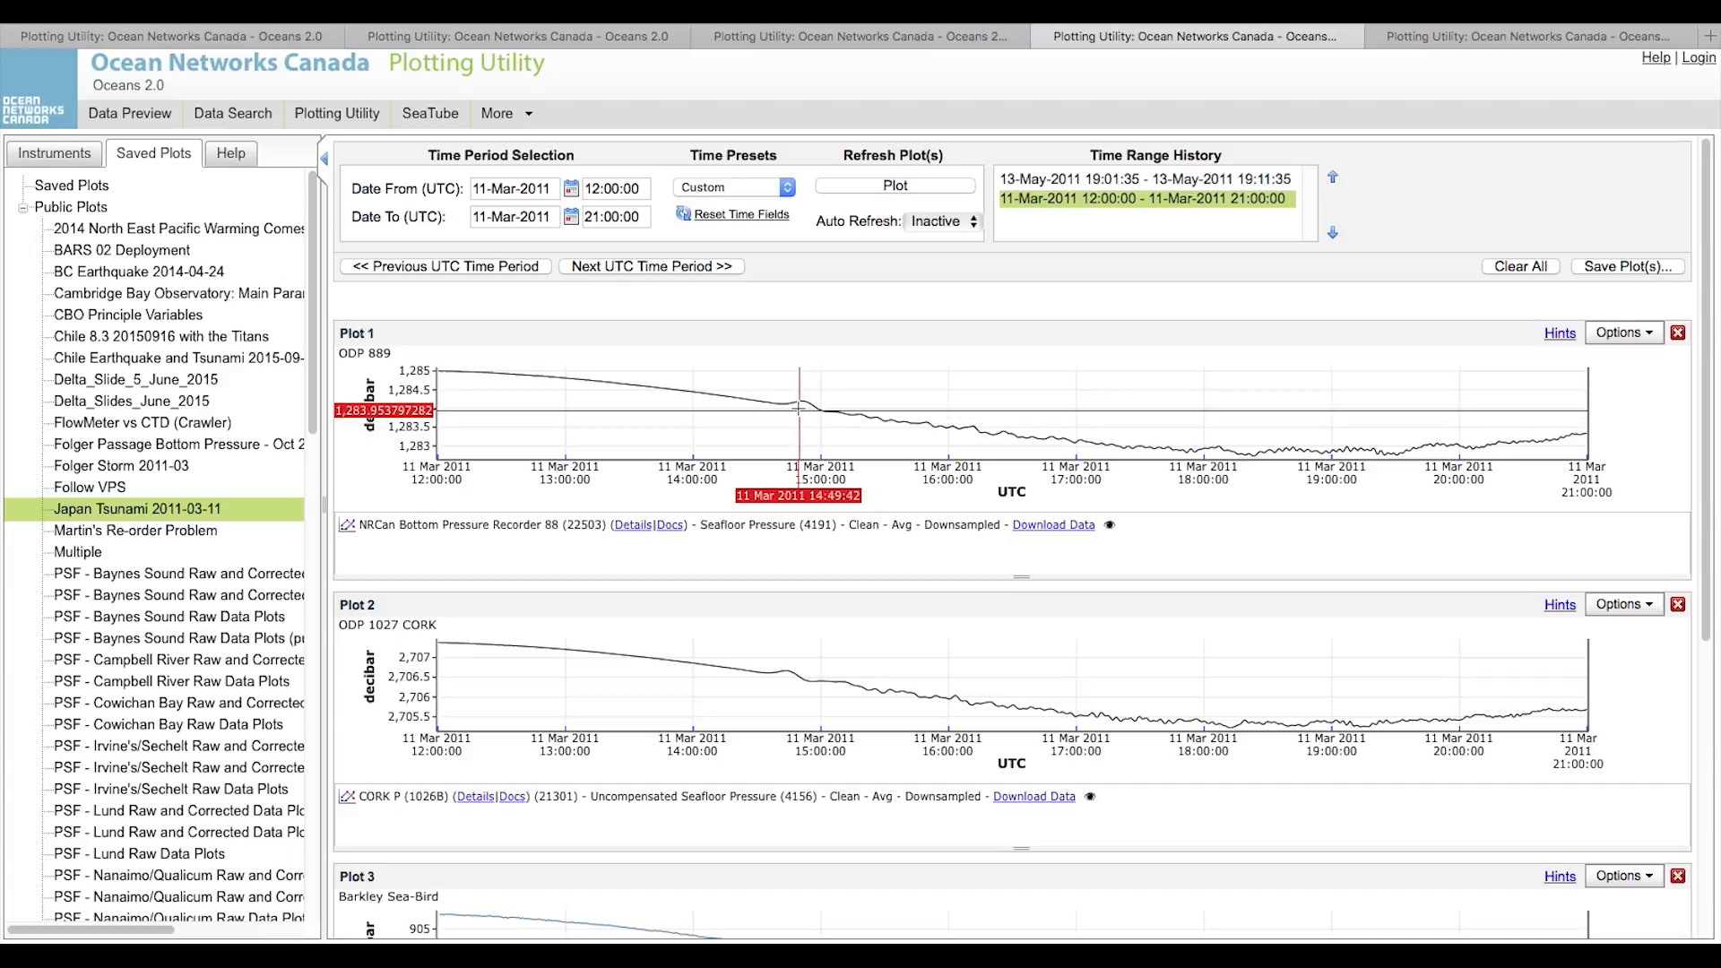
pyautogui.scroll(-3, 773, 445)
pyautogui.scroll(-3, 773, 444)
pyautogui.click(968, 775)
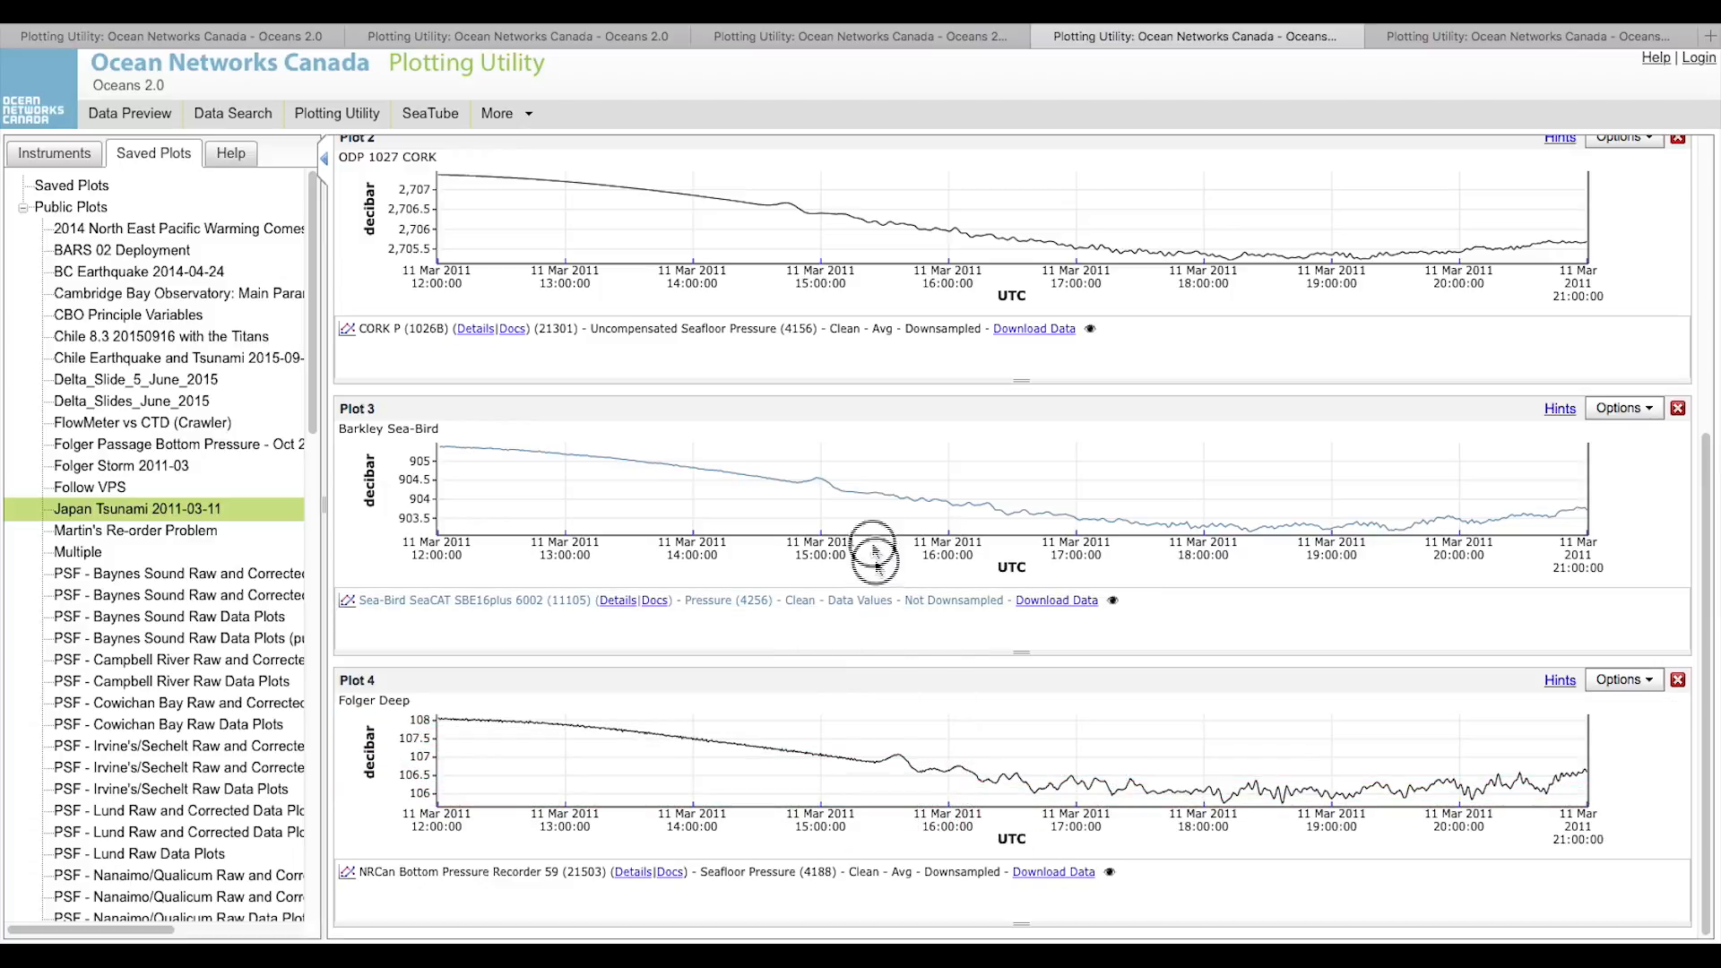
pyautogui.moveTo(956, 735); pyautogui.dragTo(703, 666)
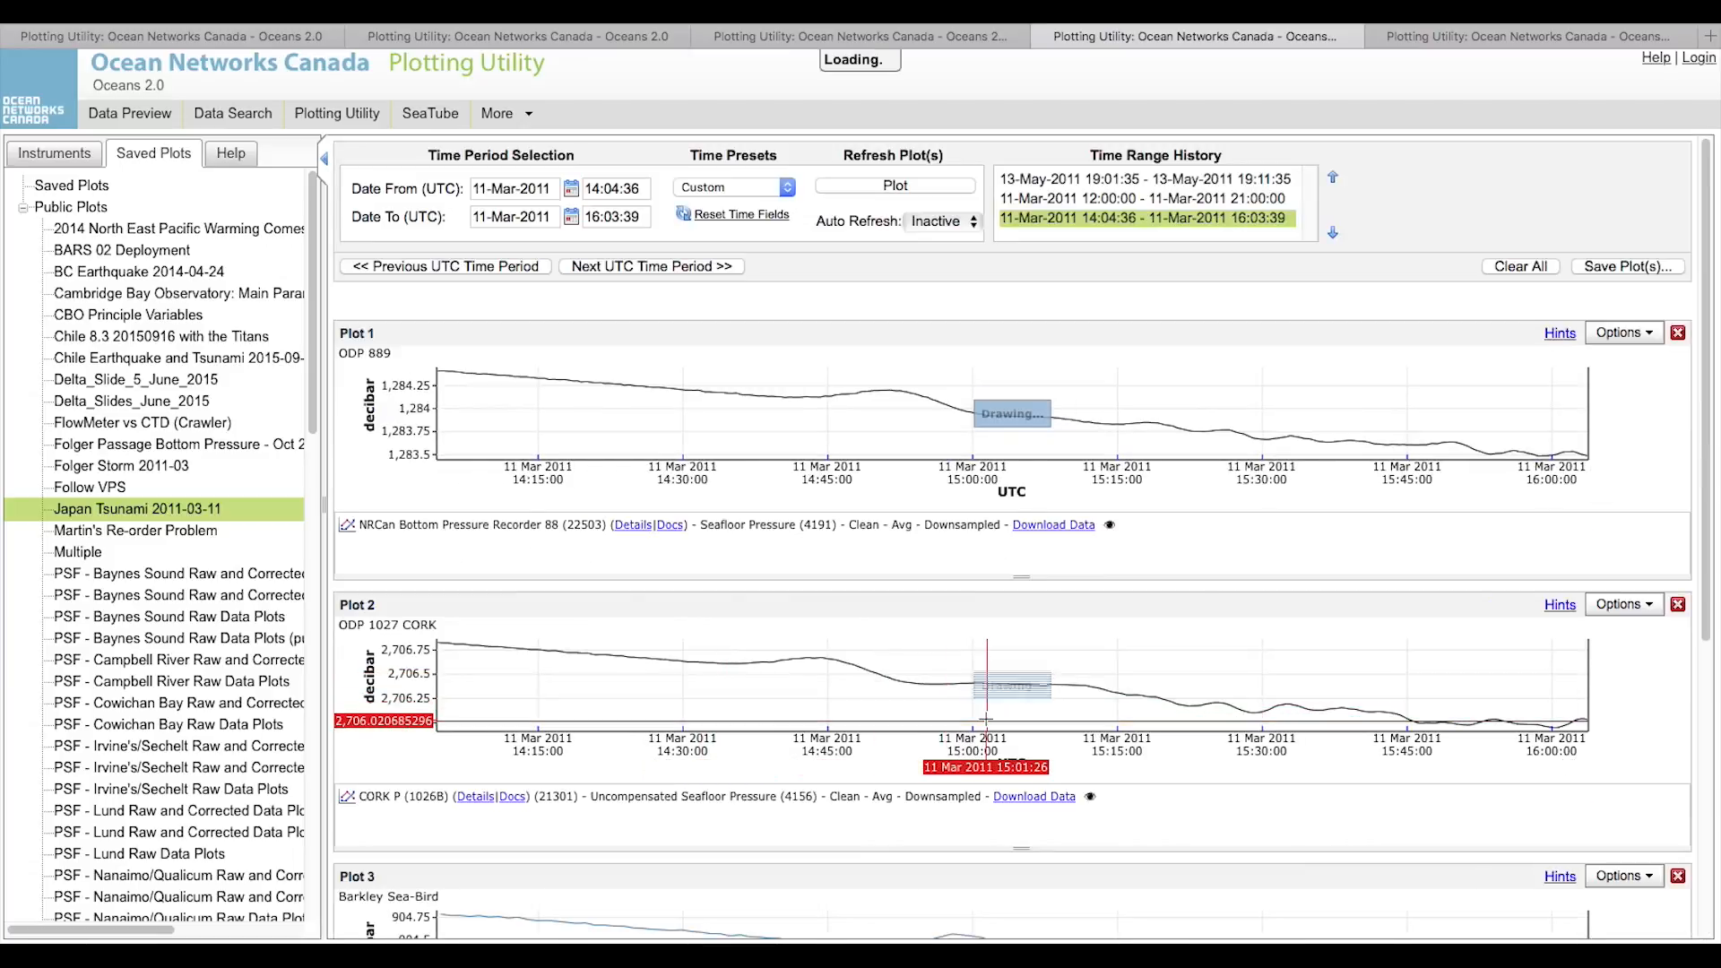
# Step: Review the four pressure plots and zoom further on the Folger Deep curve to 15:40:58–15:46:40
pyautogui.scroll(-2, 1037, 596)
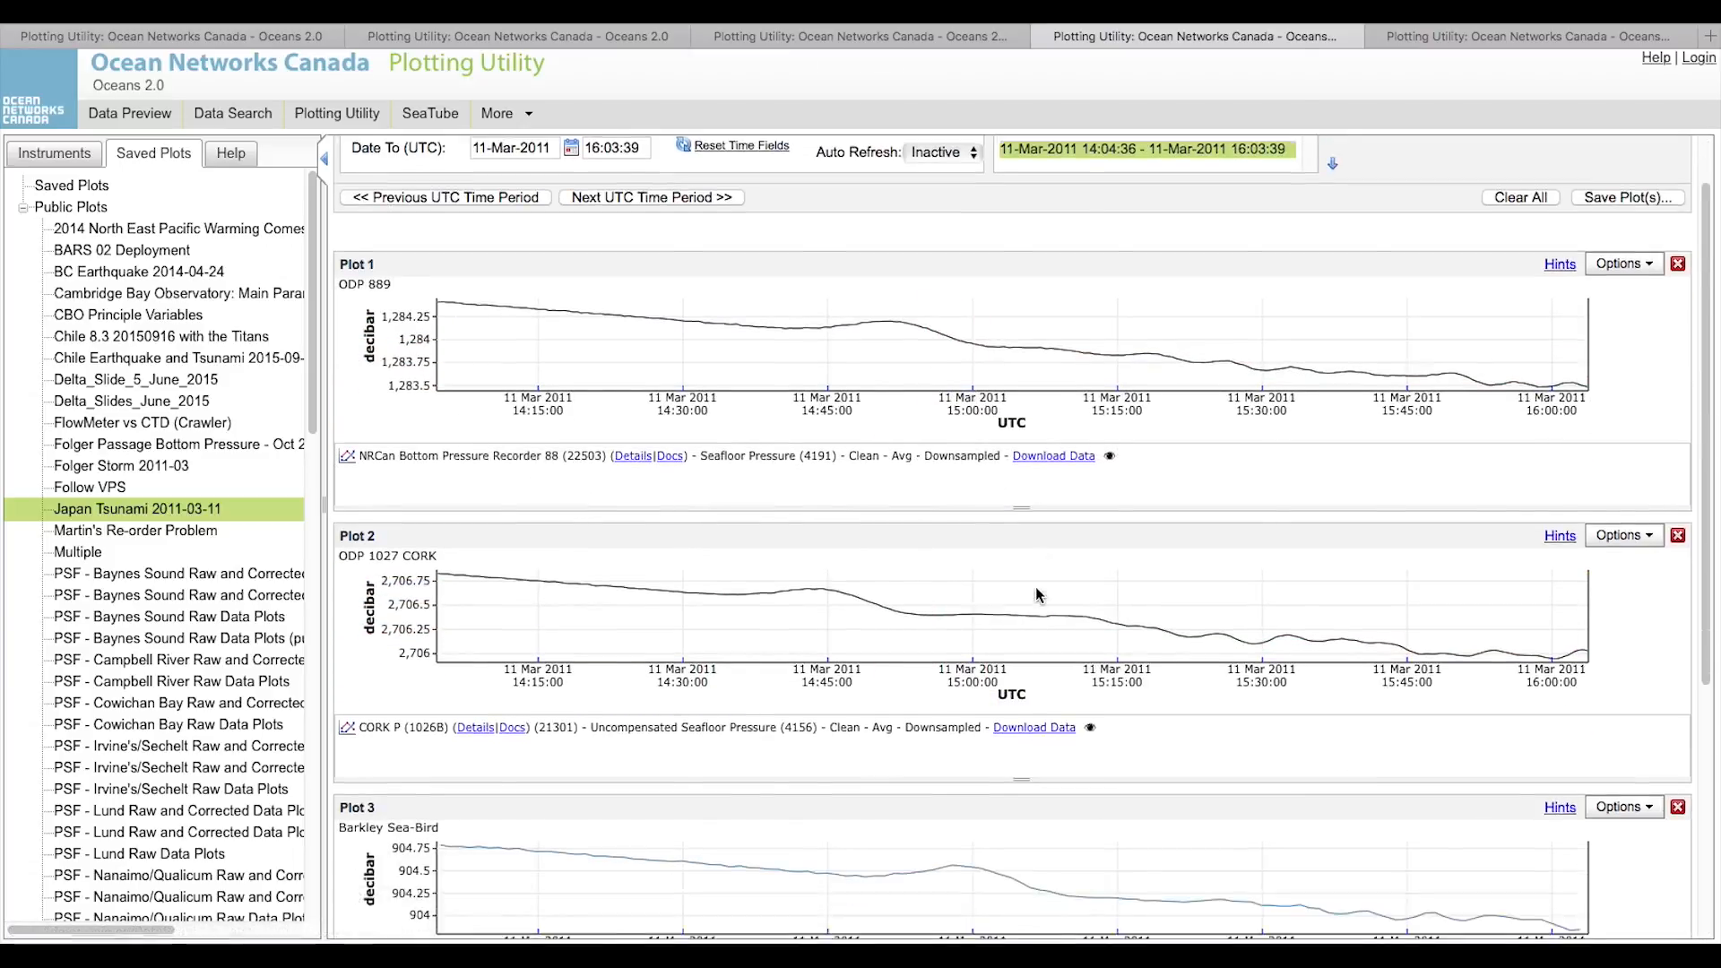
pyautogui.scroll(-6, 1037, 595)
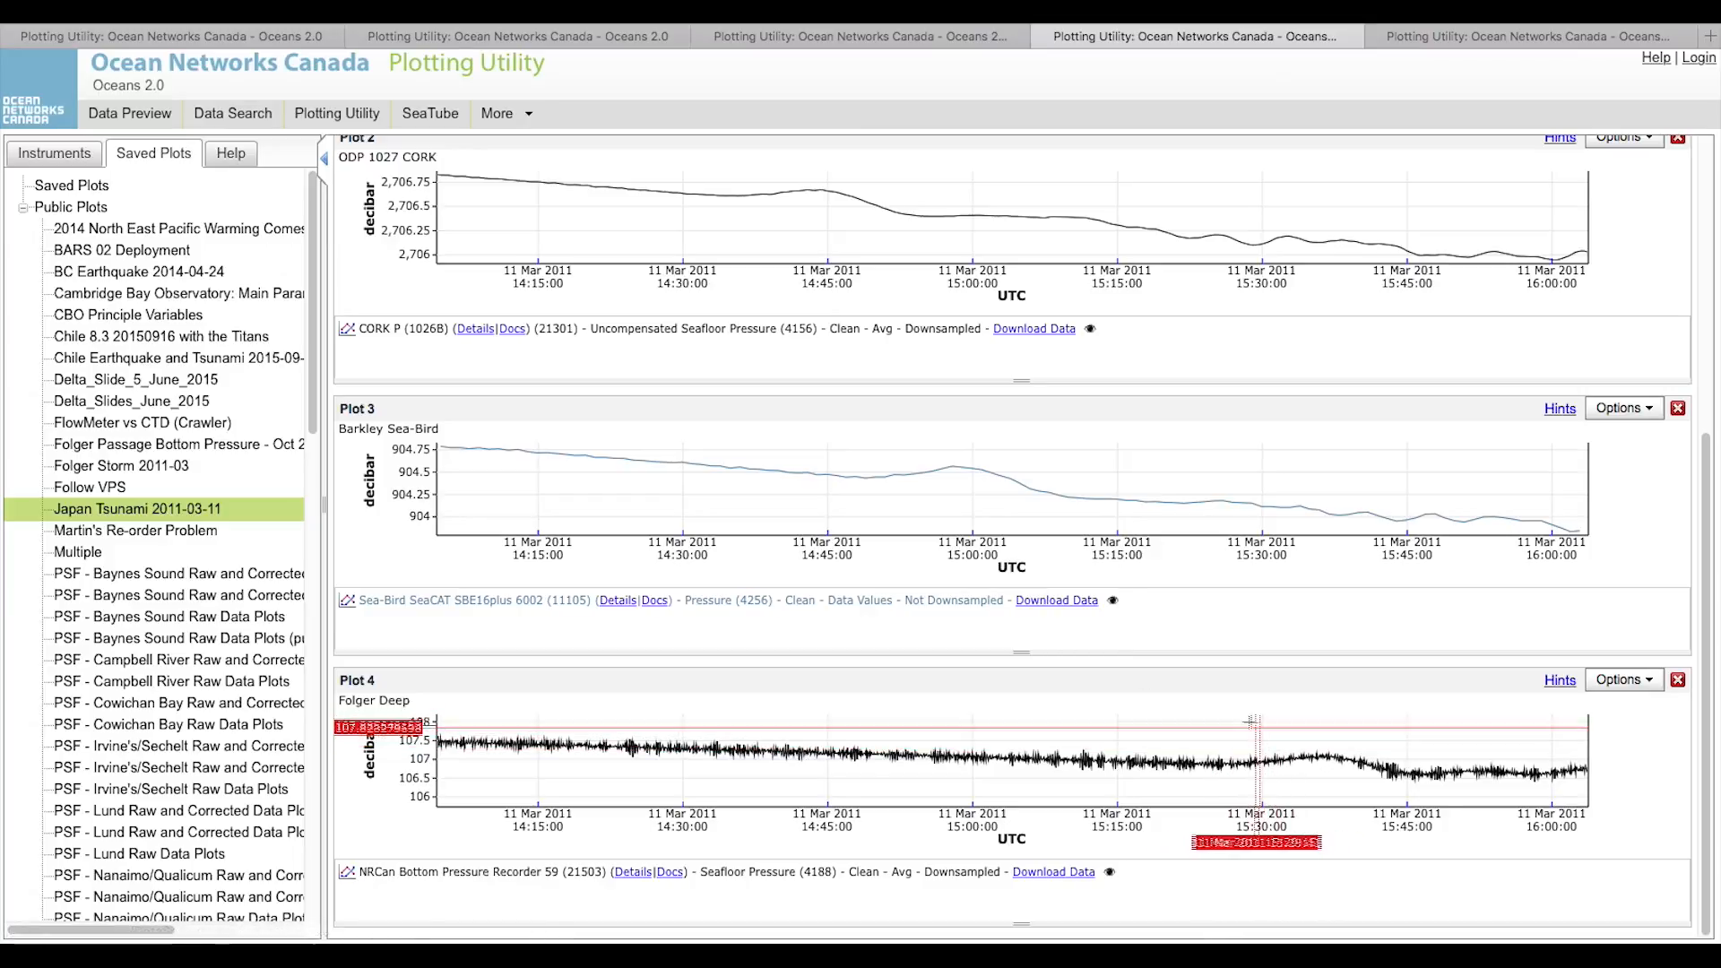
pyautogui.click(1382, 764)
pyautogui.moveTo(1369, 743); pyautogui.dragTo(1423, 788)
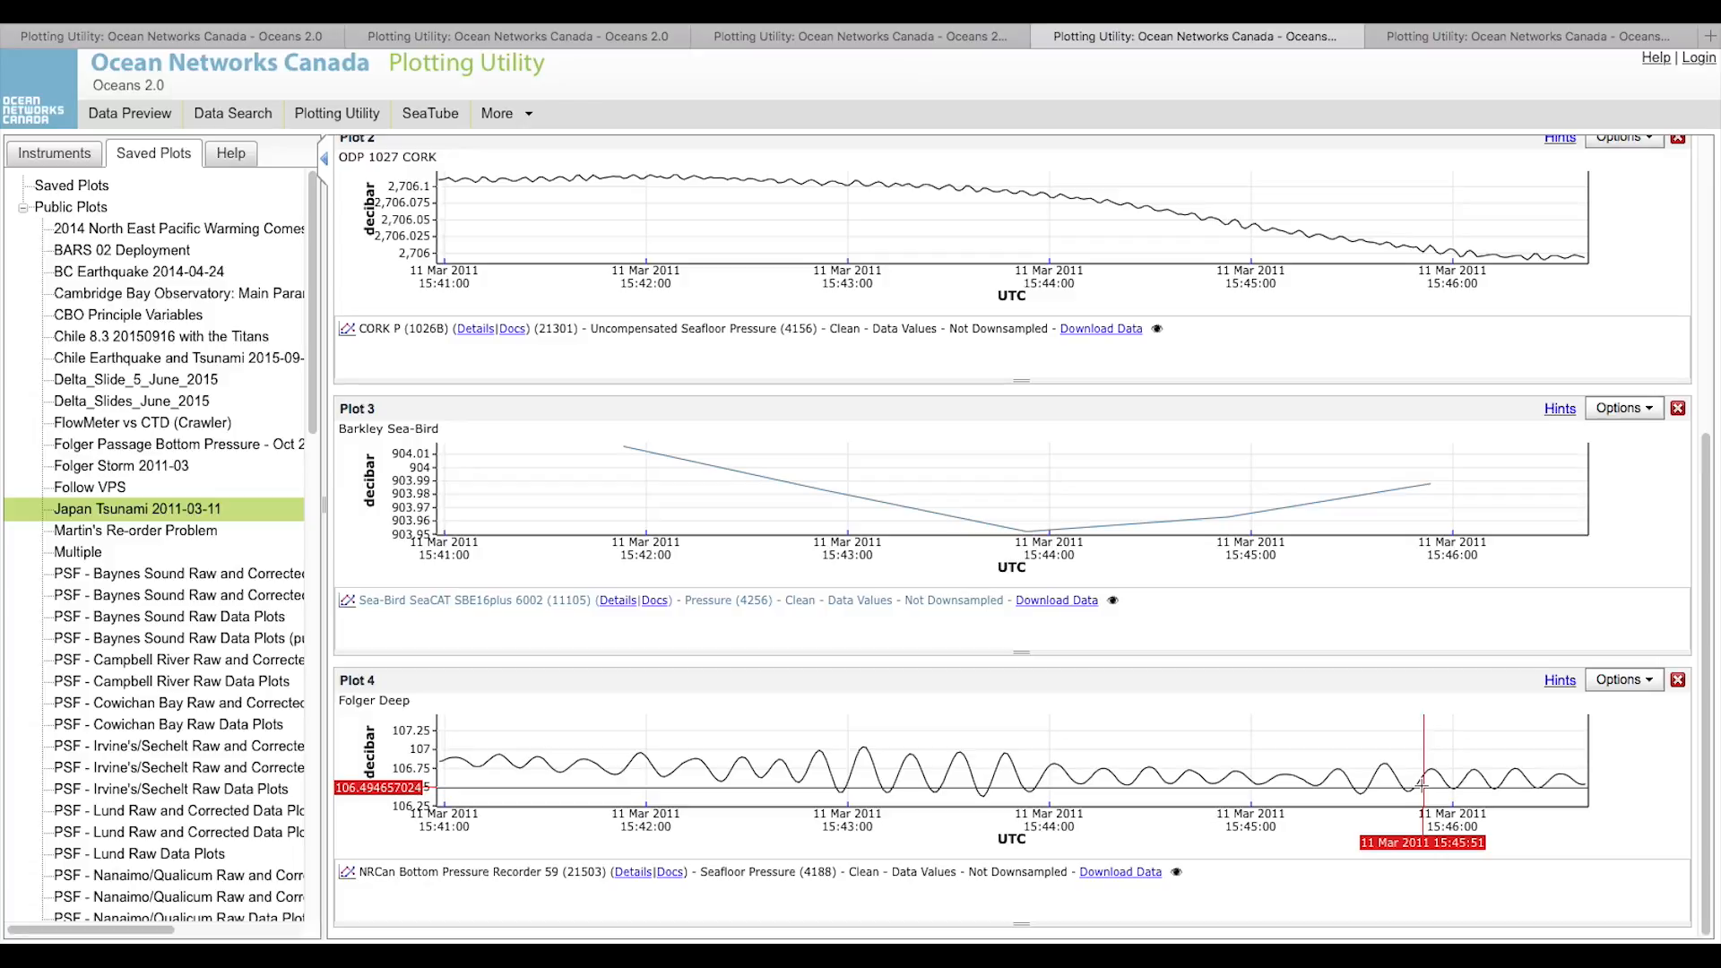
pyautogui.scroll(5, 1423, 780)
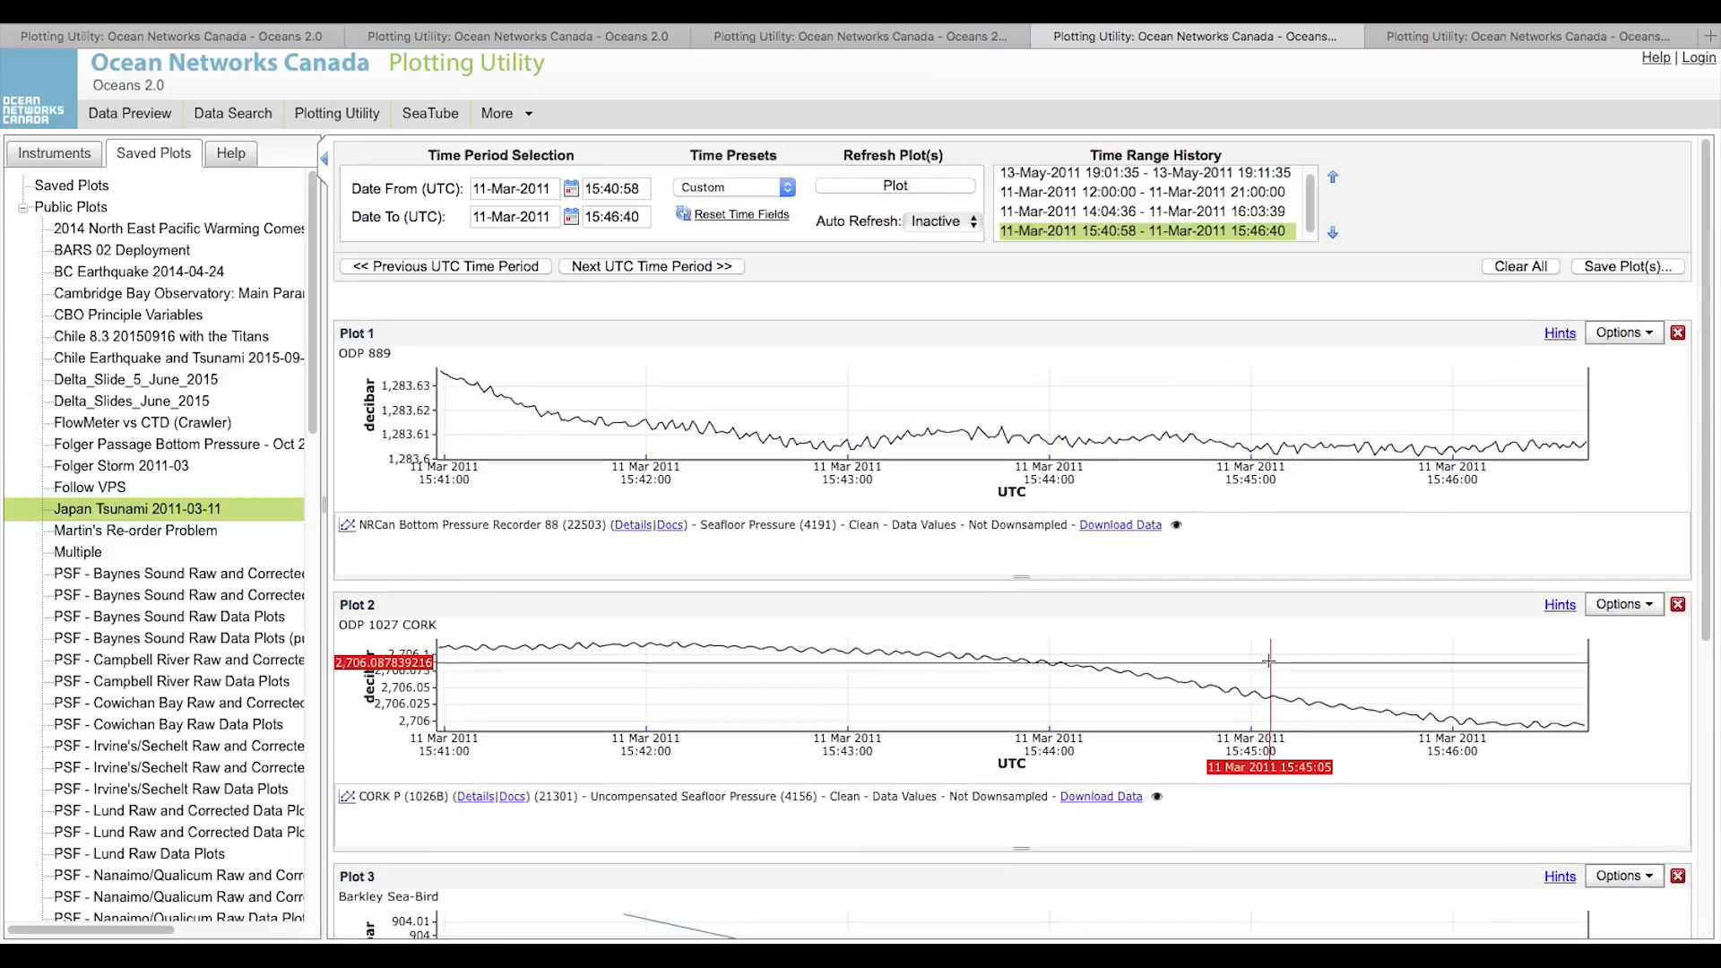
# Step: Switch to the fifth Plotting Utility page and set the time preset to Last 10 Minutes with a 15 sec auto refresh
pyautogui.click(1473, 41)
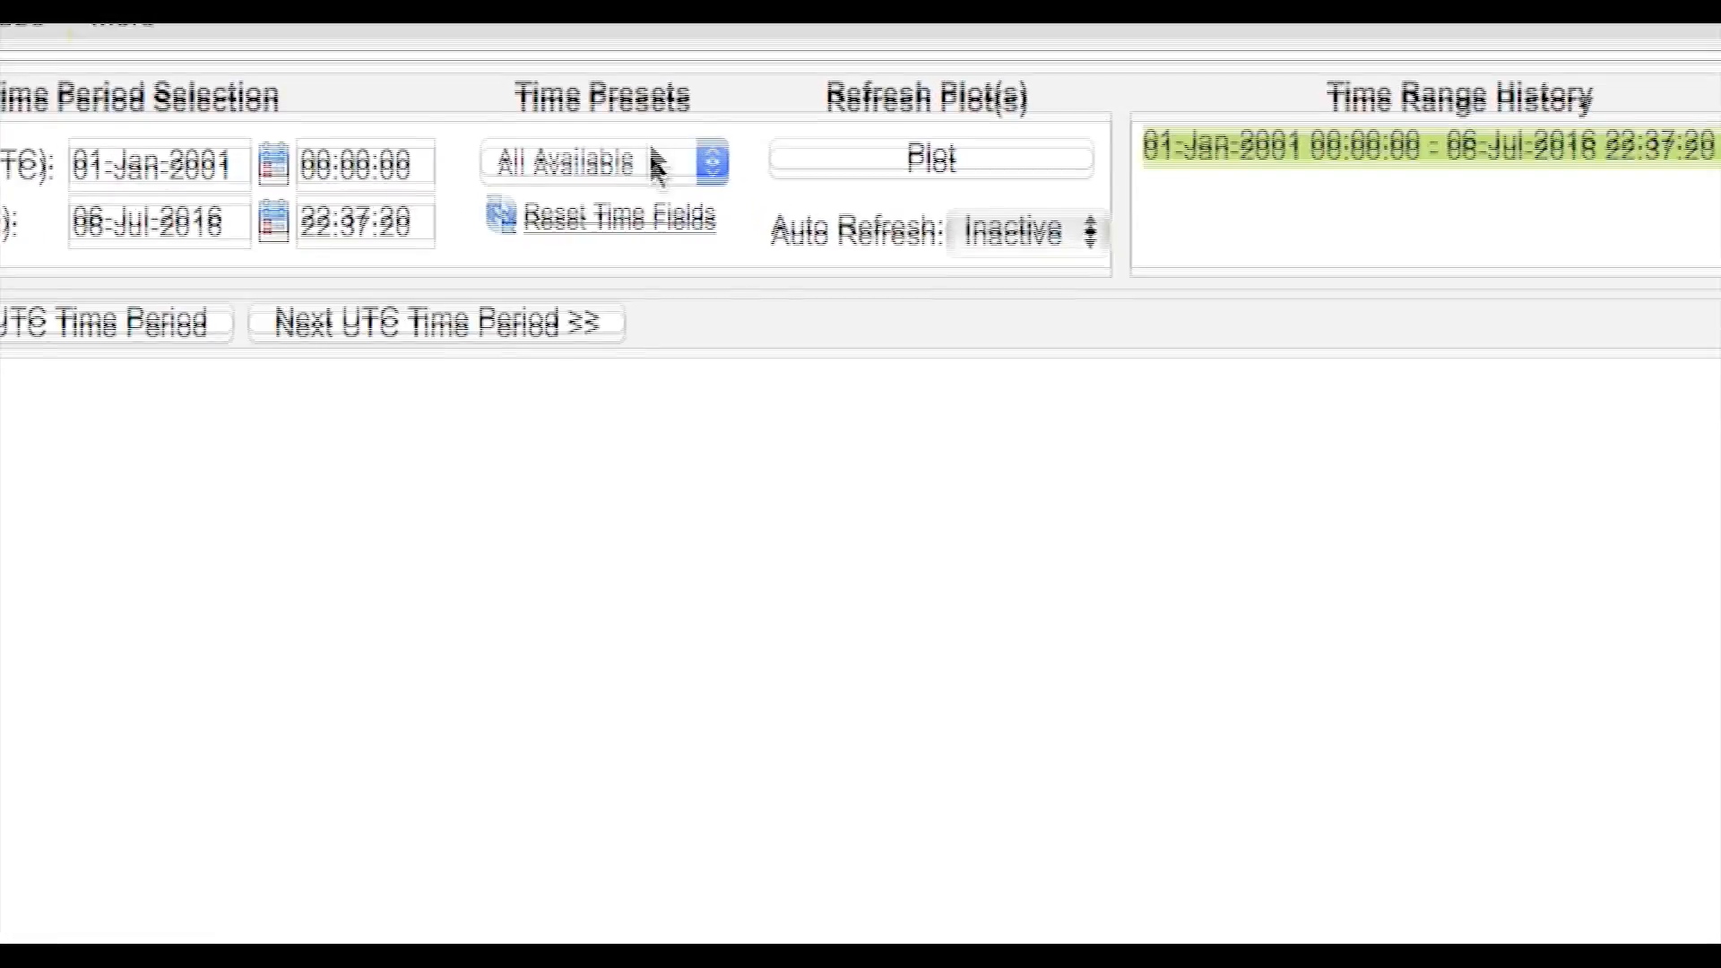
pyautogui.click(657, 166)
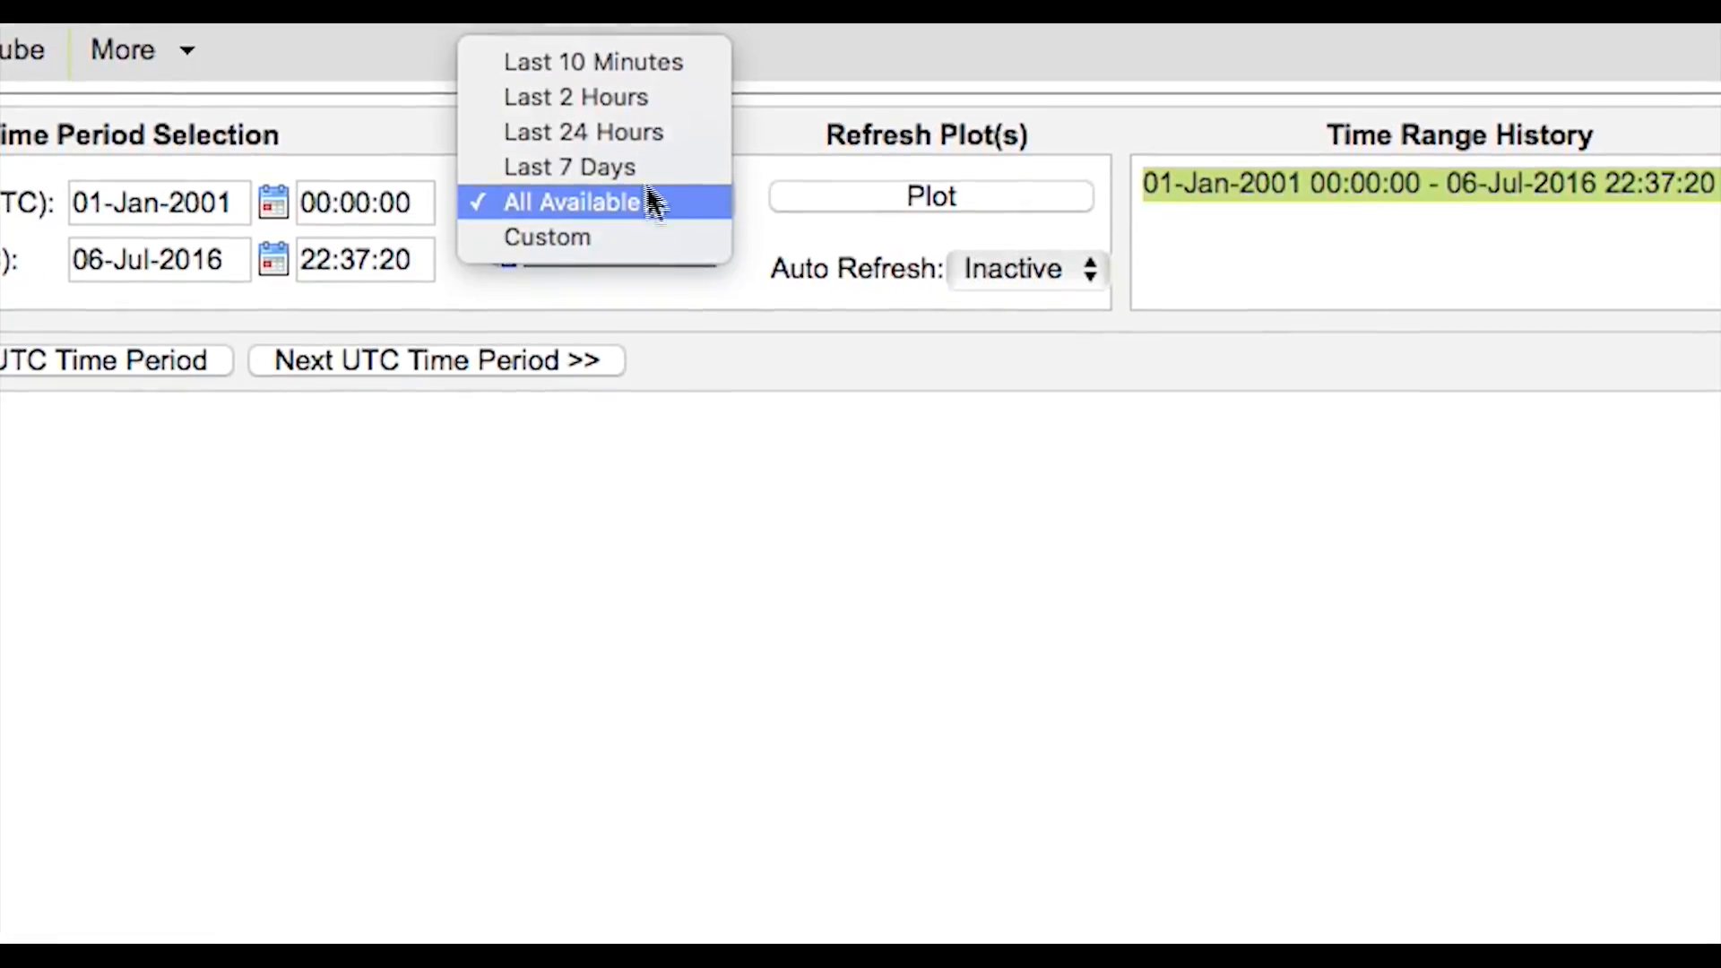
pyautogui.click(632, 56)
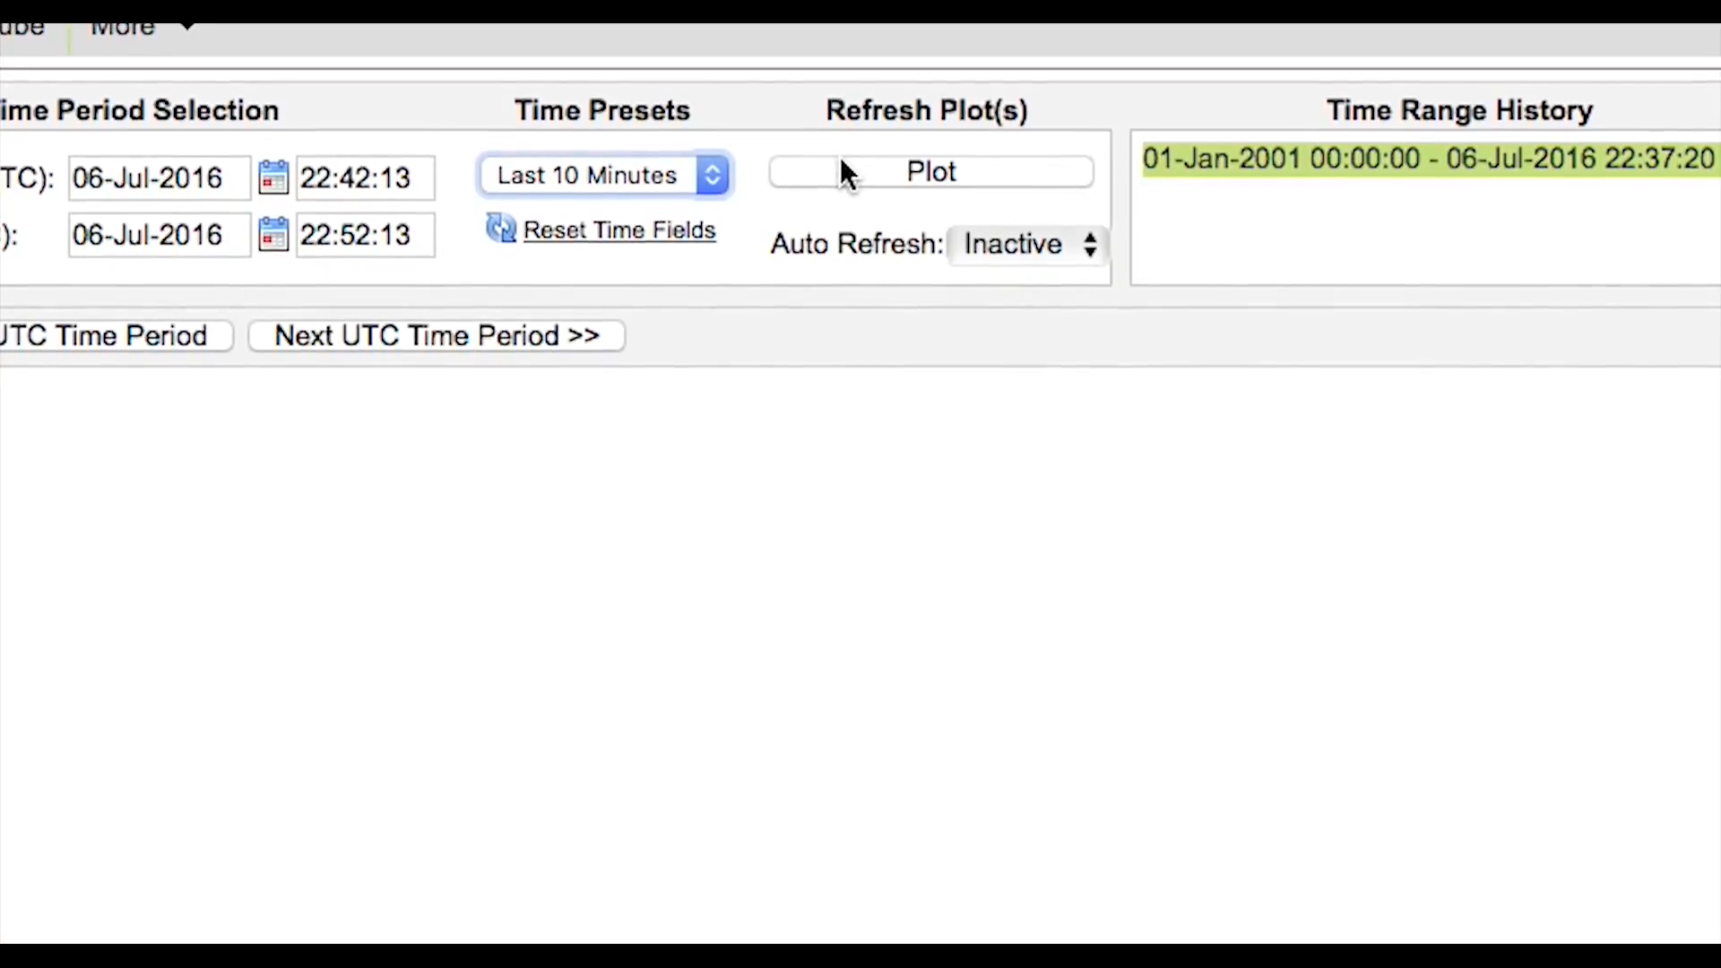
pyautogui.click(1058, 239)
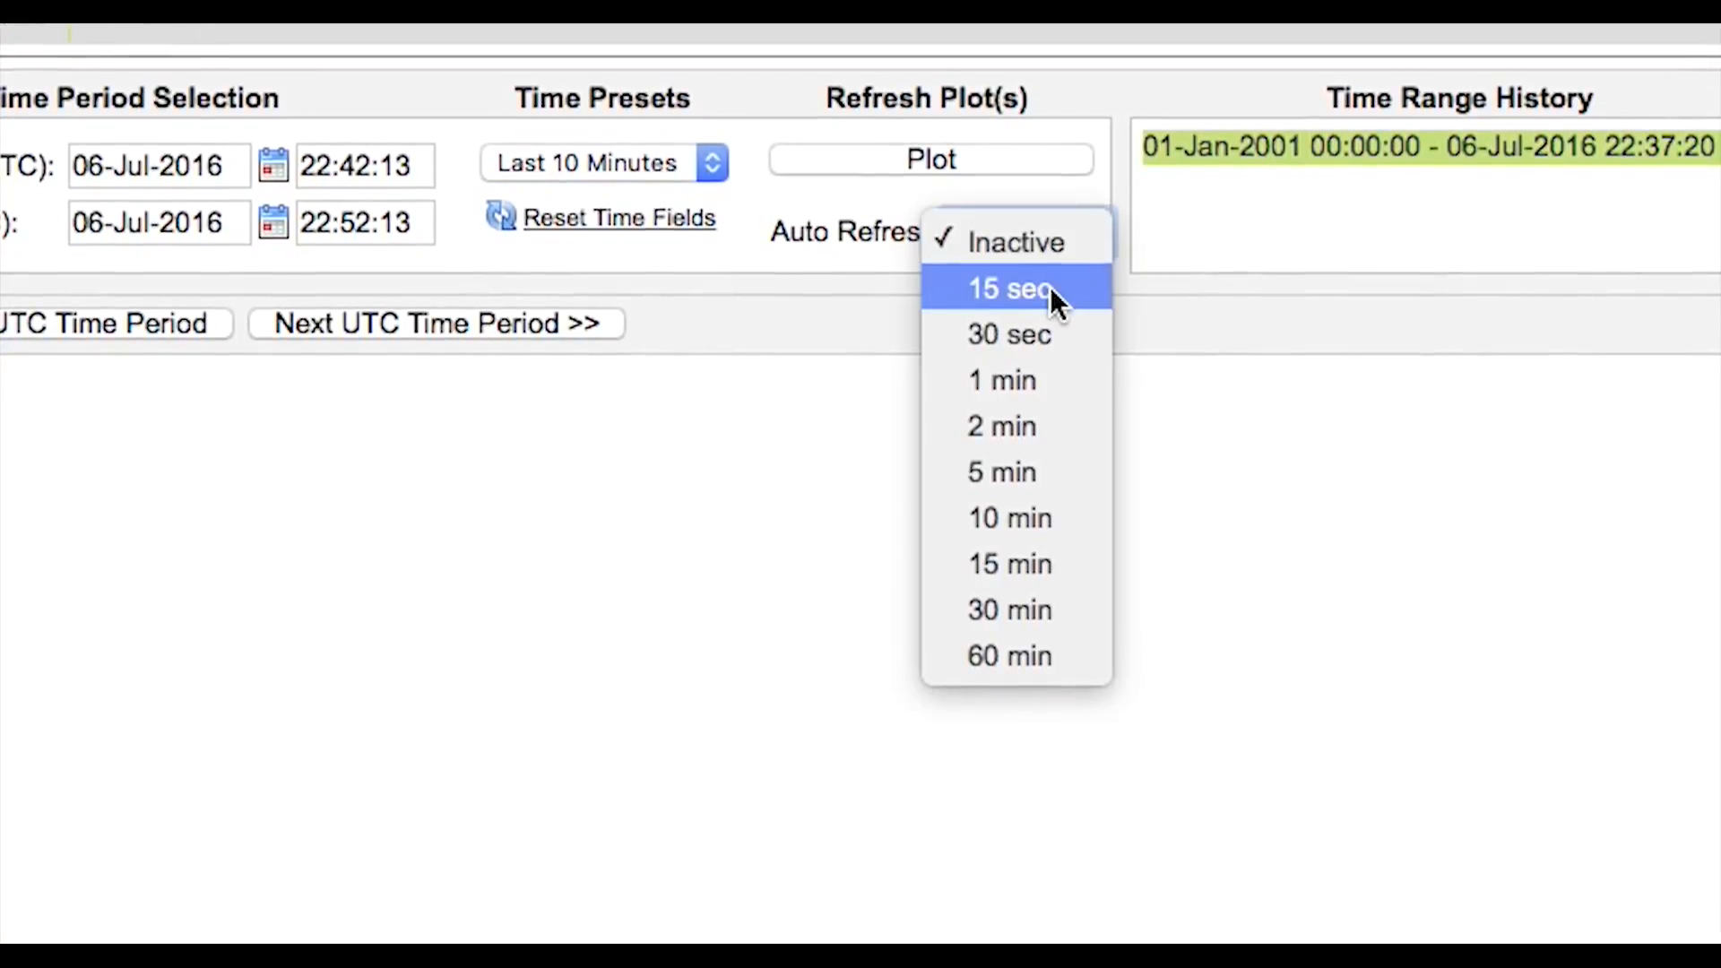
pyautogui.click(1052, 297)
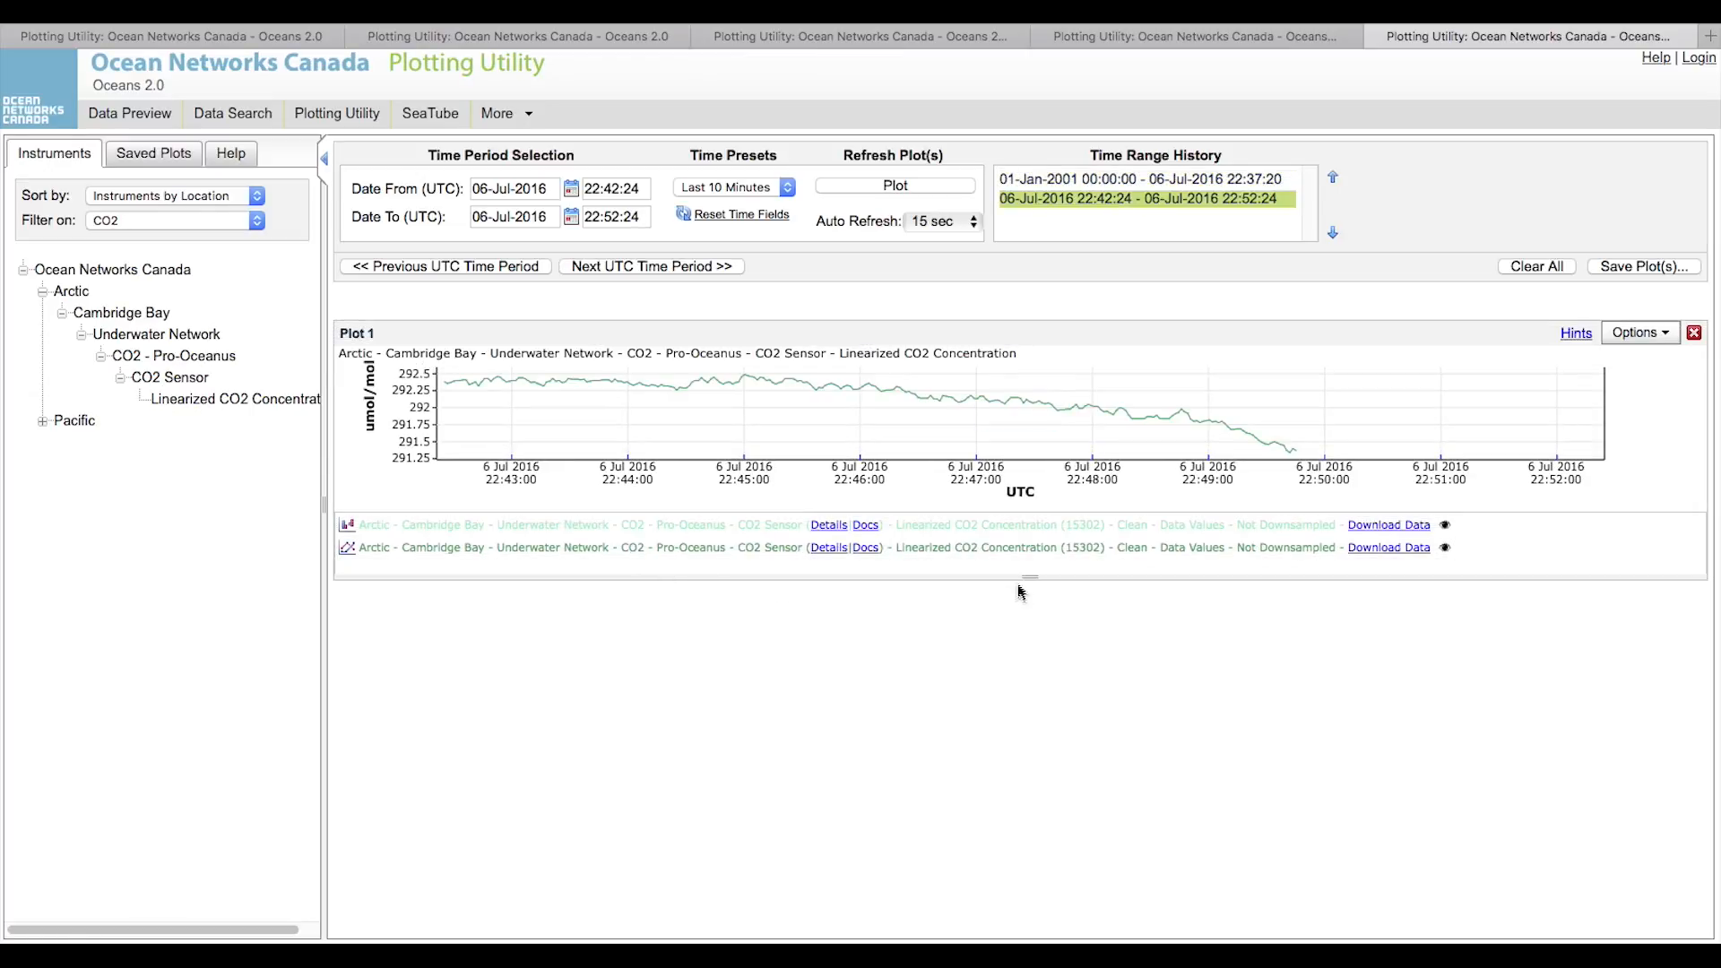
# Step: Enlarge the Linearized CO2 Concentration plot vertically and replot it for the Last 2 Hours
pyautogui.moveTo(1022, 577); pyautogui.dragTo(1021, 871)
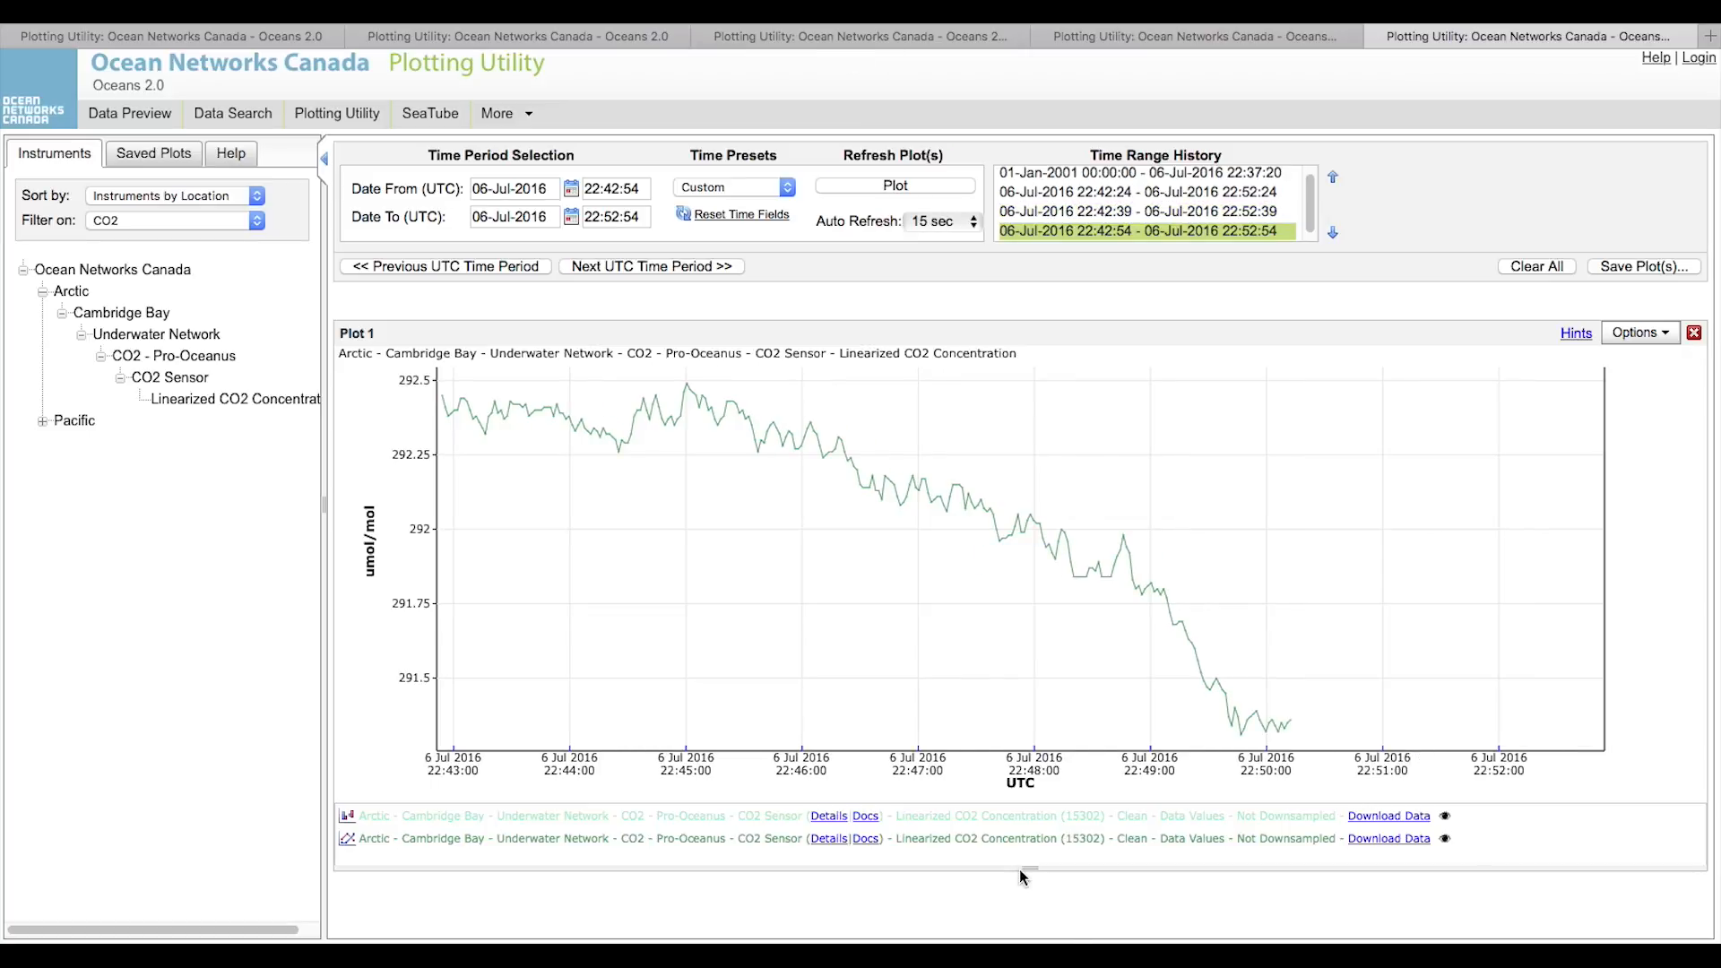
pyautogui.click(738, 187)
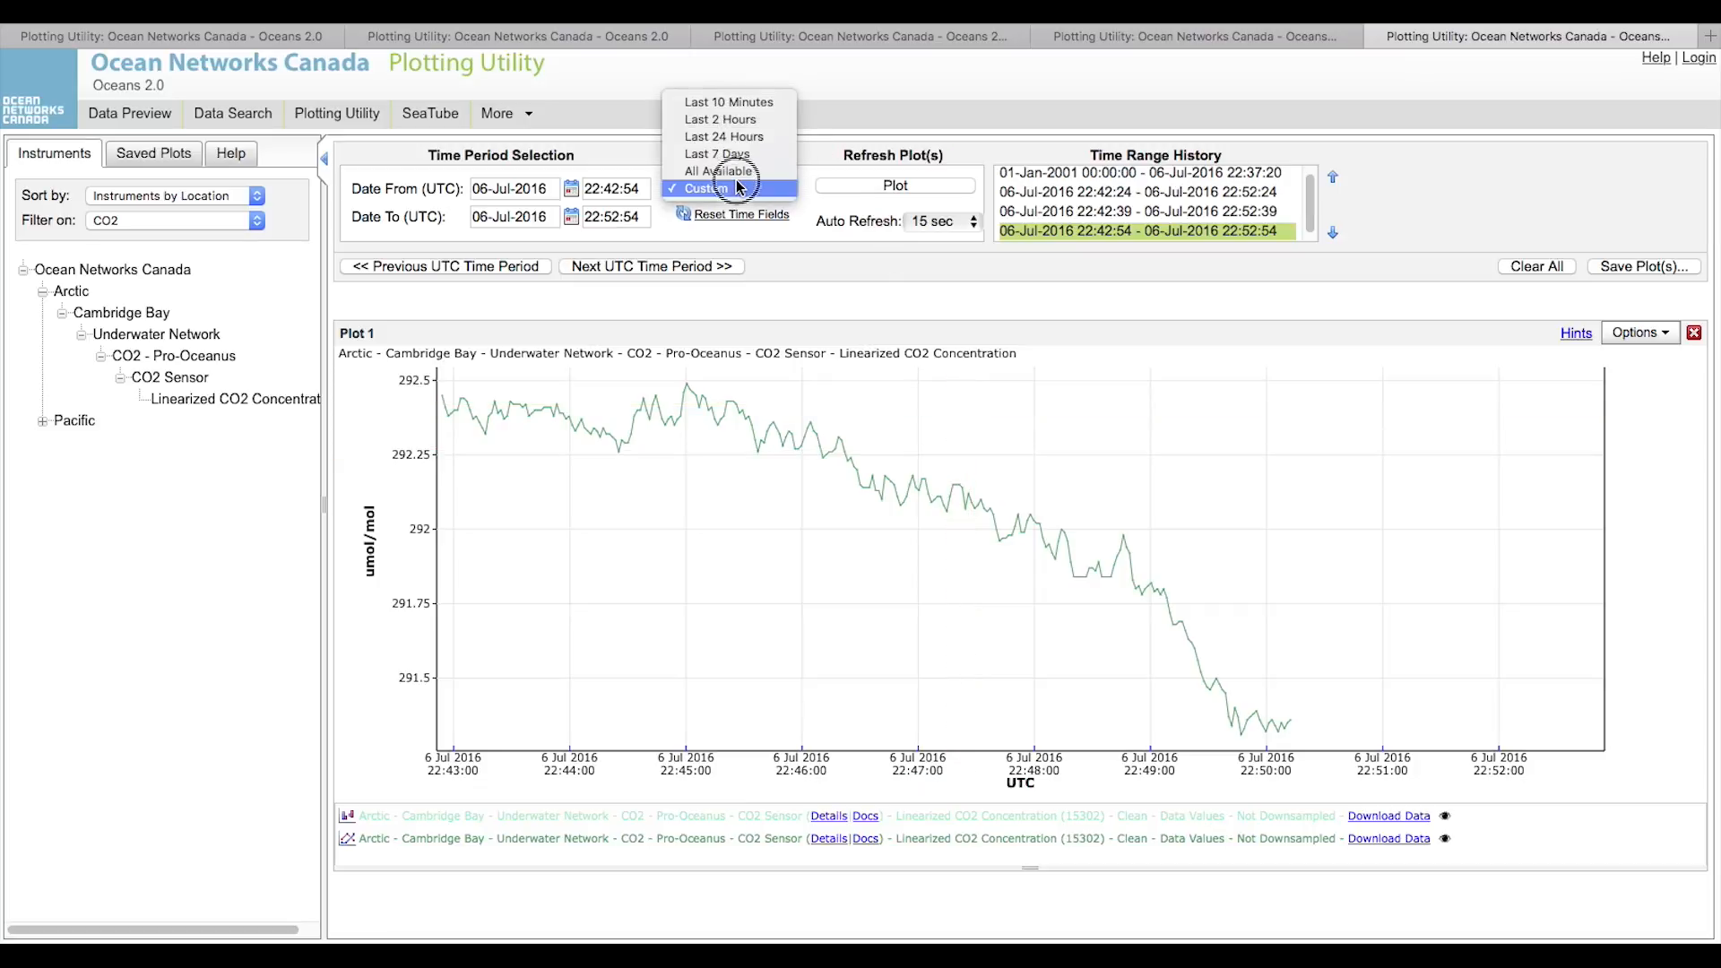
pyautogui.click(733, 120)
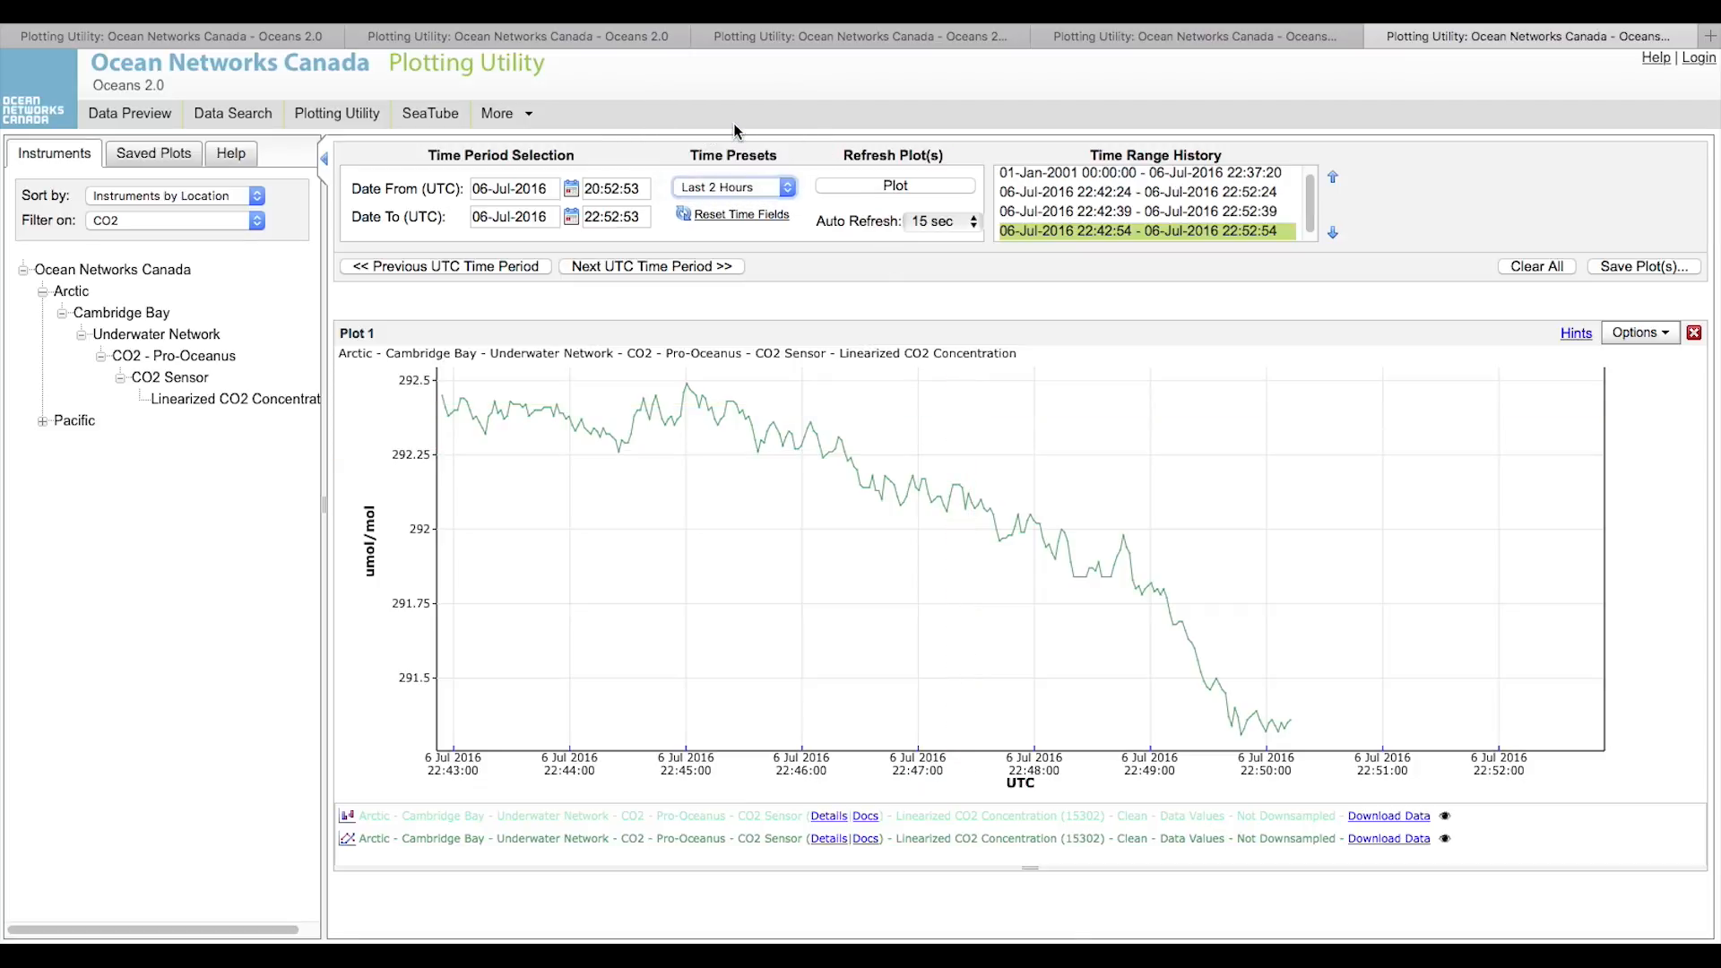
pyautogui.click(897, 185)
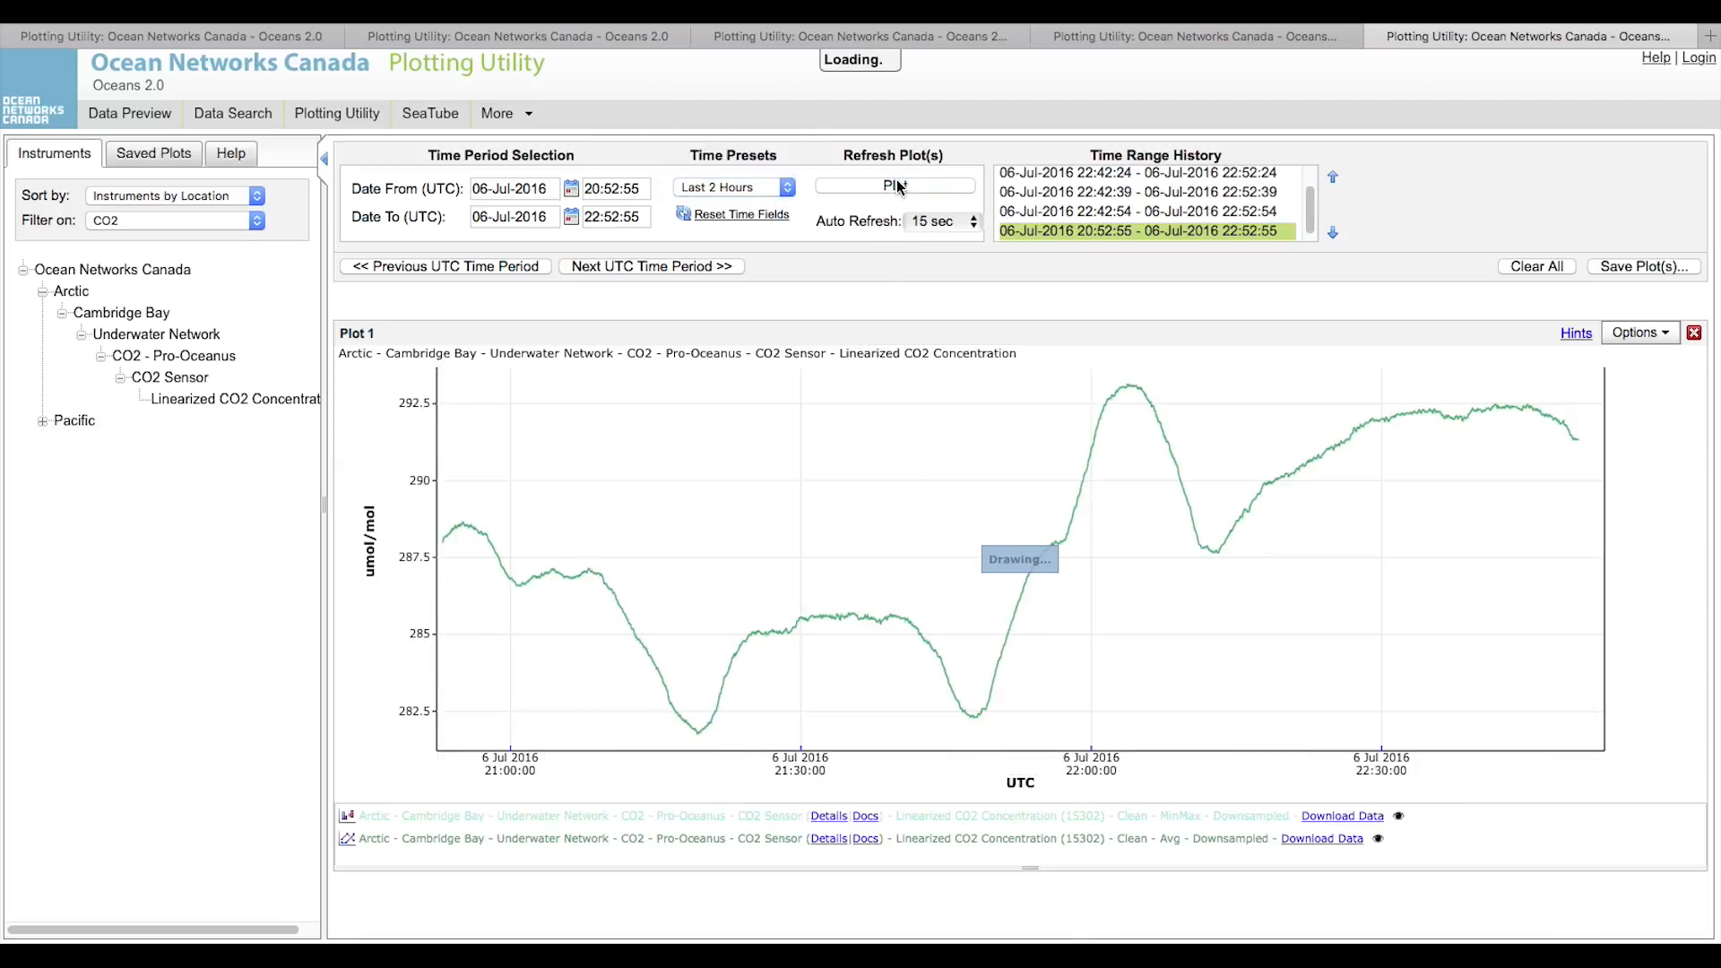